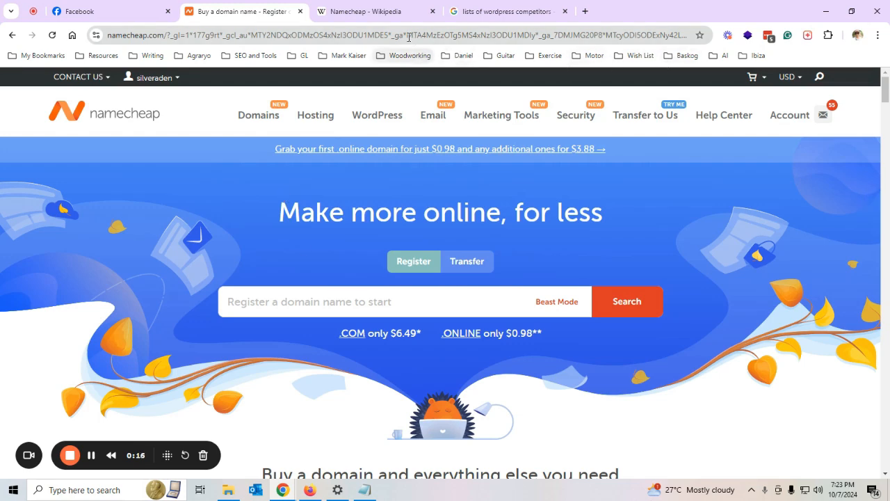
Glance at the Namecheap Wikipedia article, then return to the 'lists of wordpress competitors' results.
{"action": "left_click", "coordinate": [384, 14]}
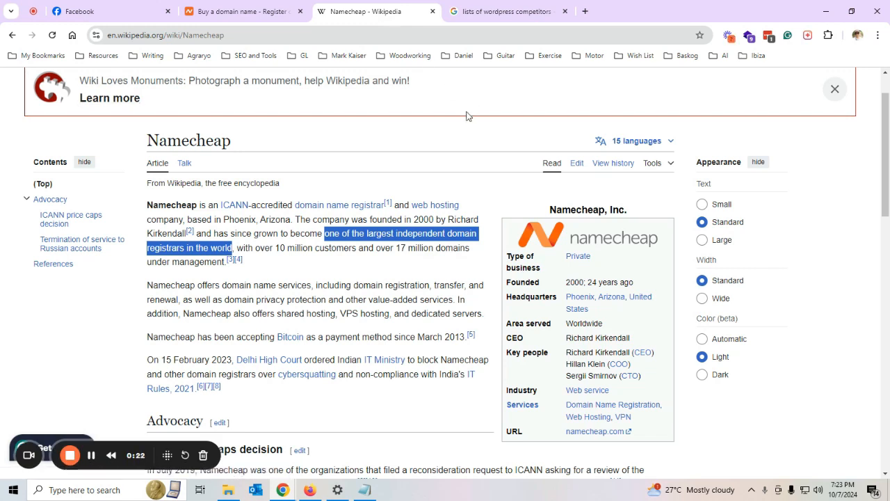
{"action": "left_click", "coordinate": [476, 10]}
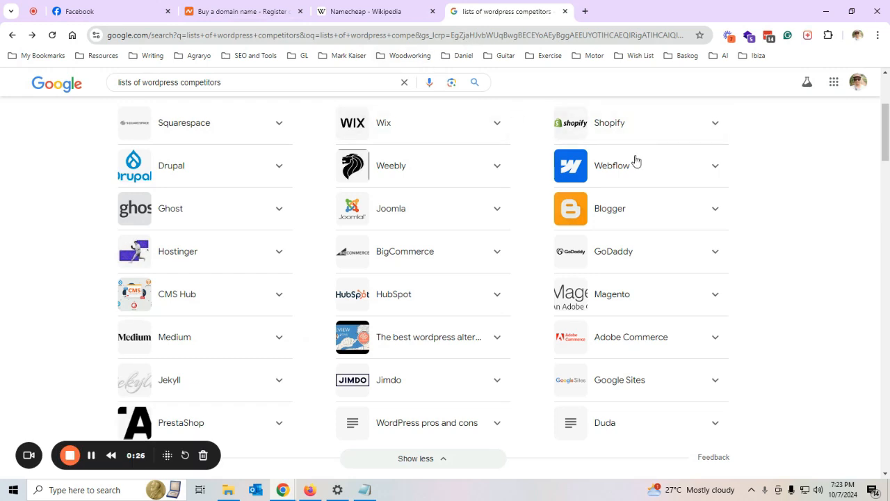
{"action": "left_click_drag", "start_coordinate": [889, 151], "coordinate": [889, 150]}
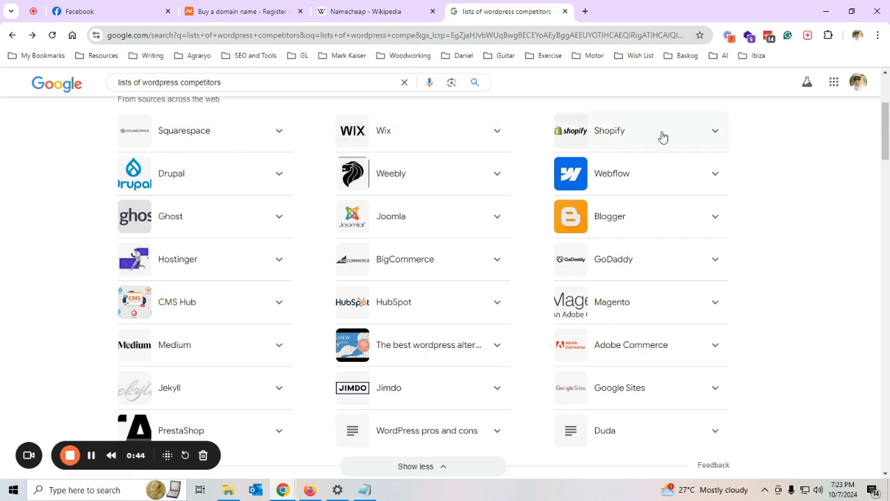
In a new tab, search Google for 'how many sites are made of wordpress'.
{"action": "left_click", "coordinate": [586, 12]}
{"action": "type", "text": "how many sites"}
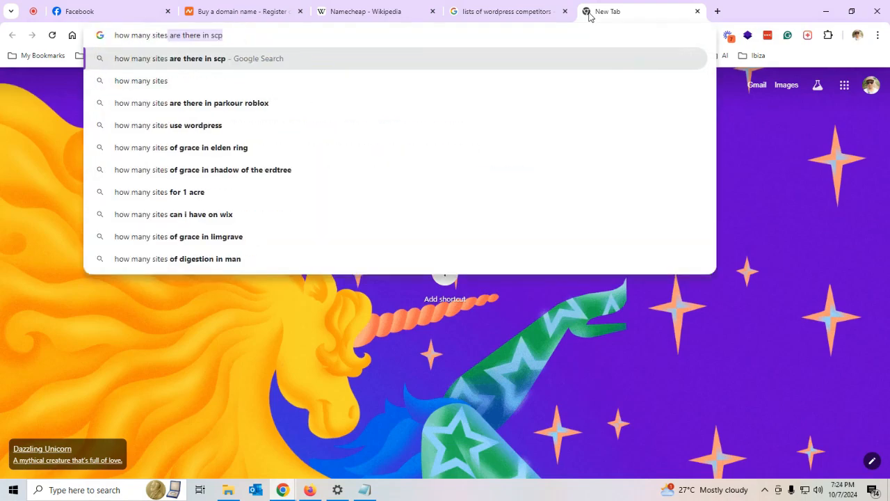
{"action": "key", "text": "Return"}
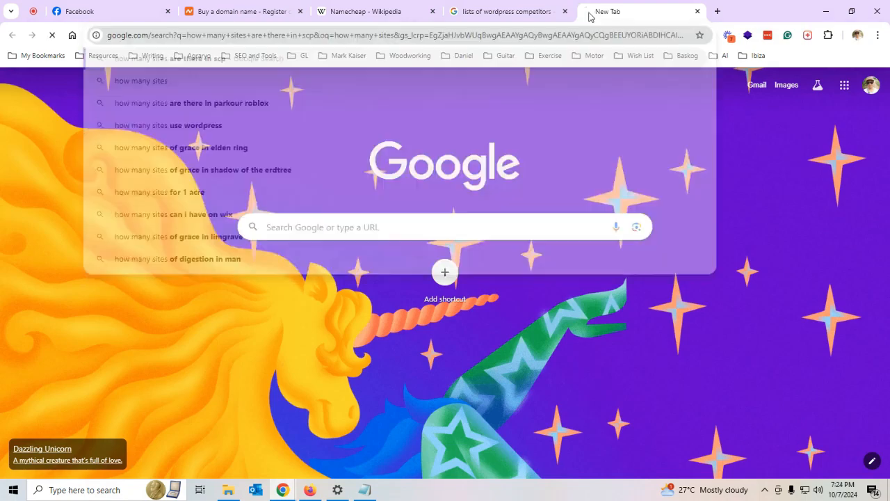
{"action": "left_click_drag", "start_coordinate": [198, 94], "coordinate": [312, 99]}
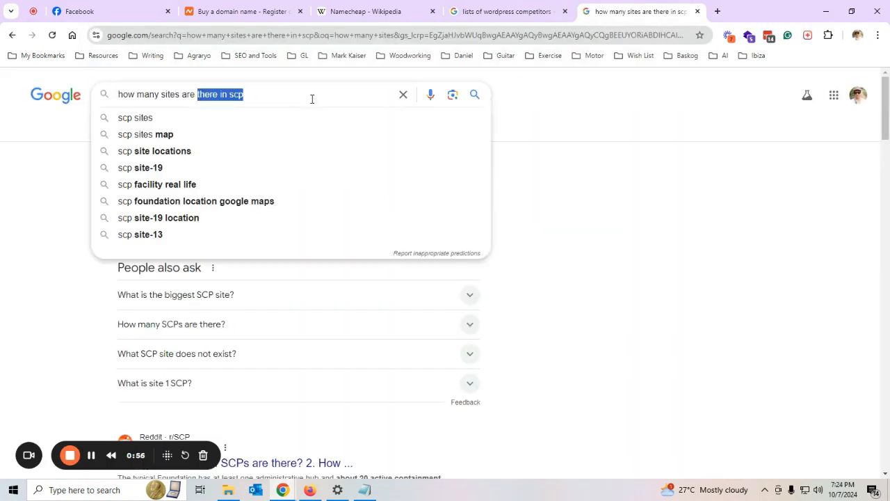
{"action": "key", "text": "BackSpace"}
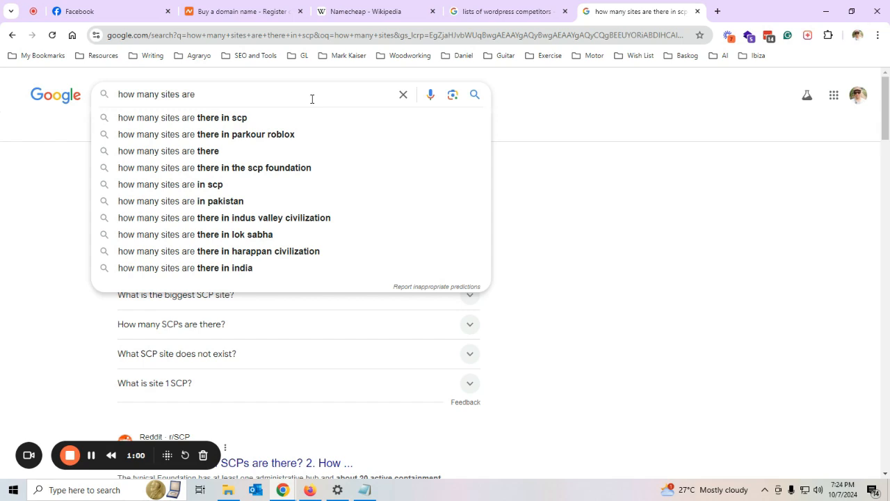
{"action": "type", "text": "made of wor"}
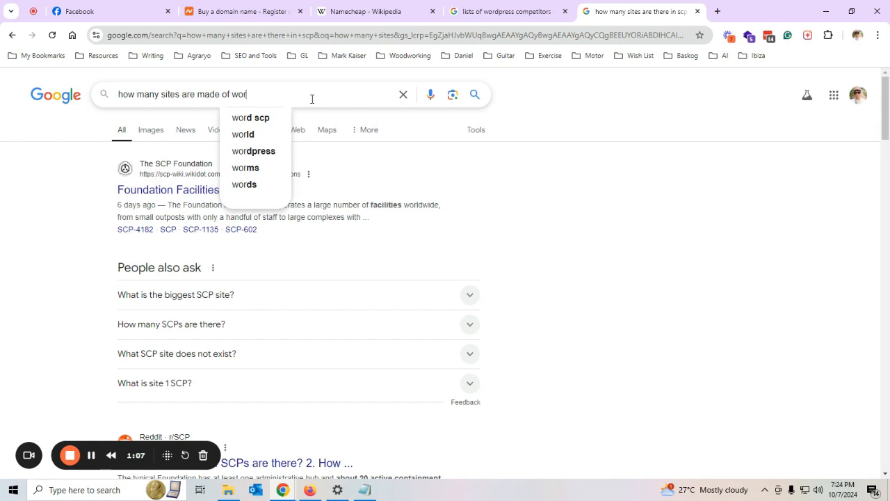
{"action": "key", "text": "Down"}
{"action": "key", "text": "Down"}
{"action": "key", "text": "Down"}
{"action": "key", "text": "Return"}
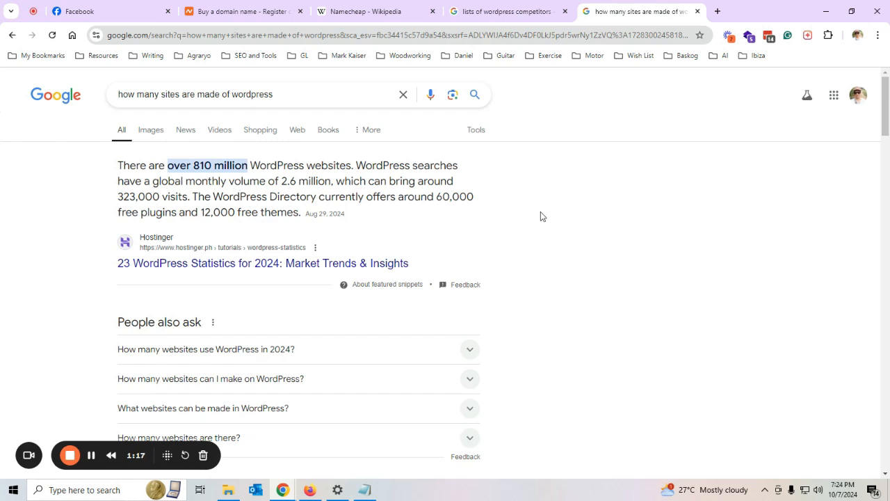
Replace the query with 'what percentage of websites are wordpress' and search, showing 43.5%.
{"action": "left_click_drag", "start_coordinate": [275, 94], "coordinate": [1, 70]}
{"action": "type", "text": "what percentage"}
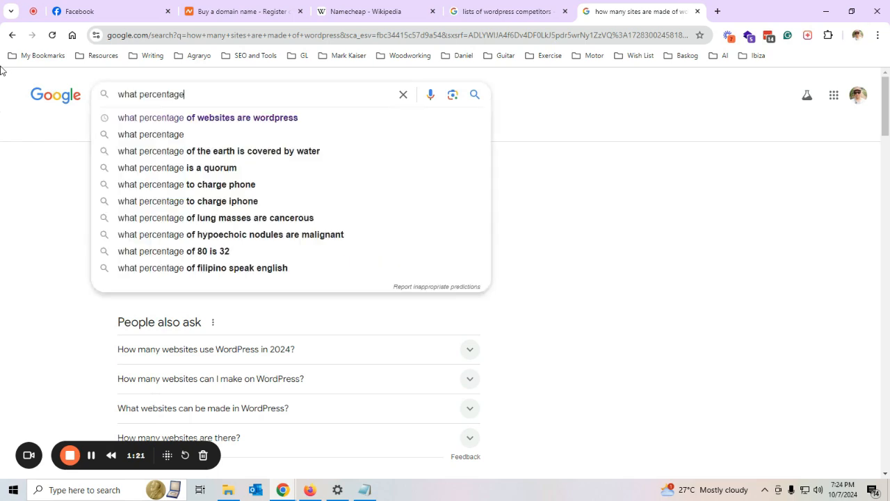
{"action": "key", "text": "Down"}
{"action": "key", "text": "Return"}
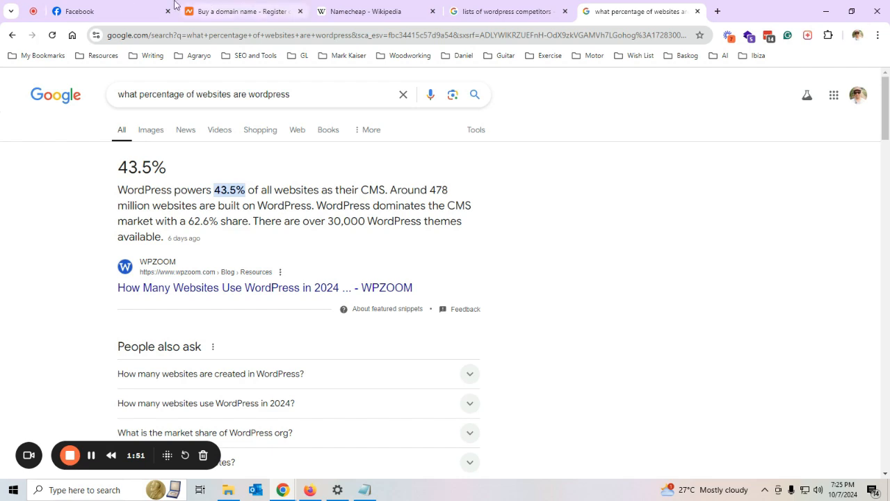
Close the WordPress competitors and WordPress percentage Google result tabs.
{"action": "left_click", "coordinate": [475, 9]}
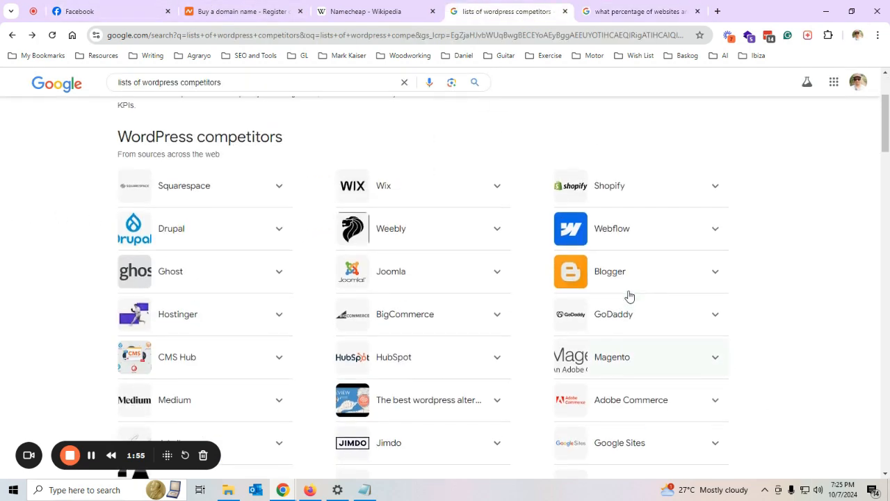
{"action": "scroll", "coordinate": [628, 295], "scroll_direction": "up", "scroll_amount": 1}
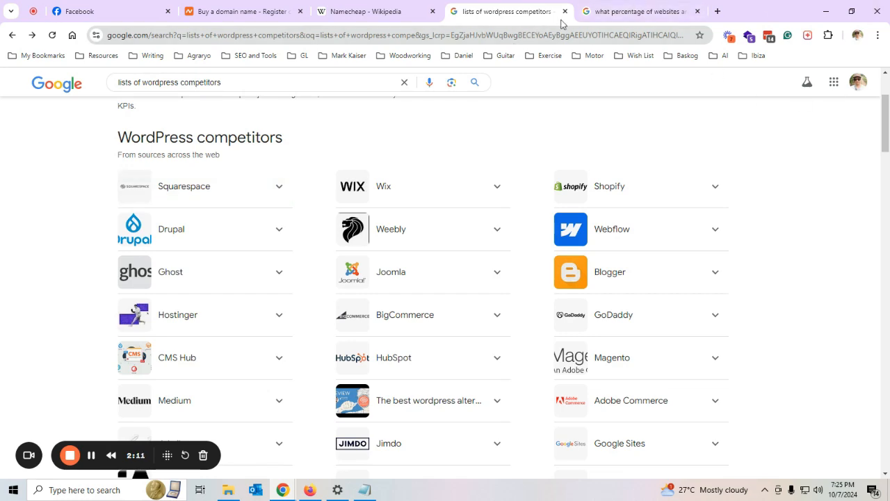
{"action": "left_click", "coordinate": [565, 11]}
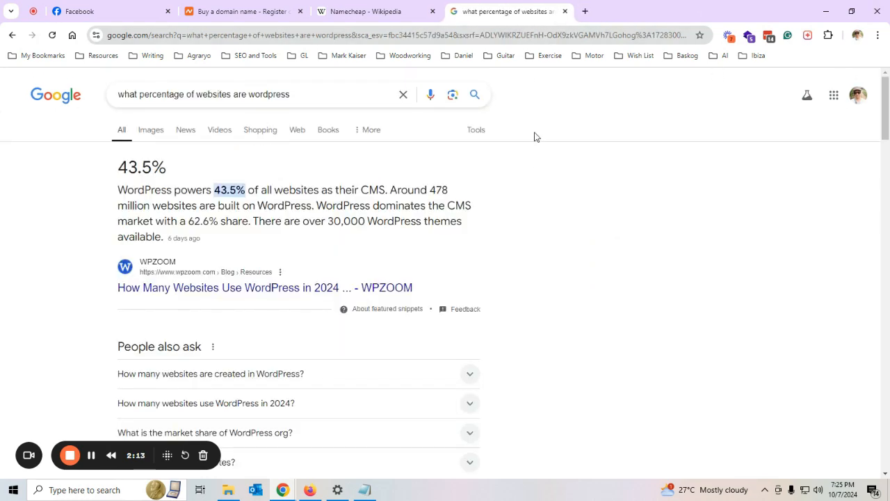
{"action": "left_click", "coordinate": [565, 11]}
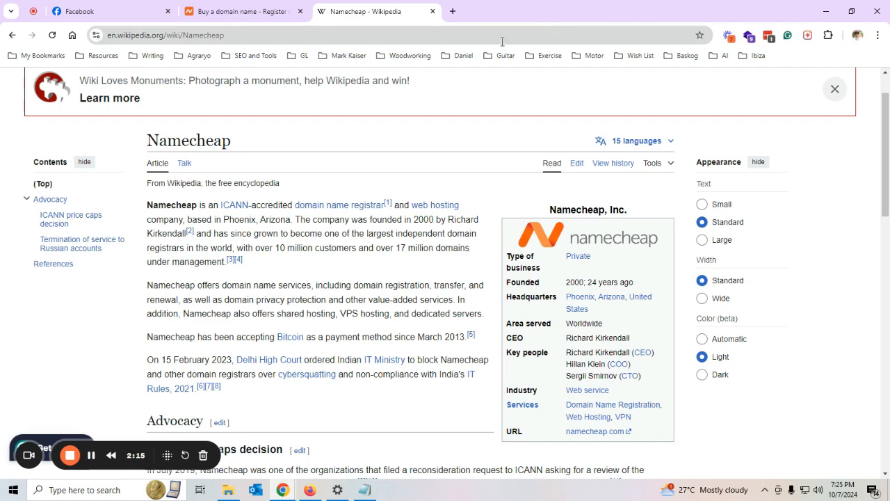
Switch to the 'Buy a domain name' Namecheap home page tab.
{"action": "left_click", "coordinate": [272, 11]}
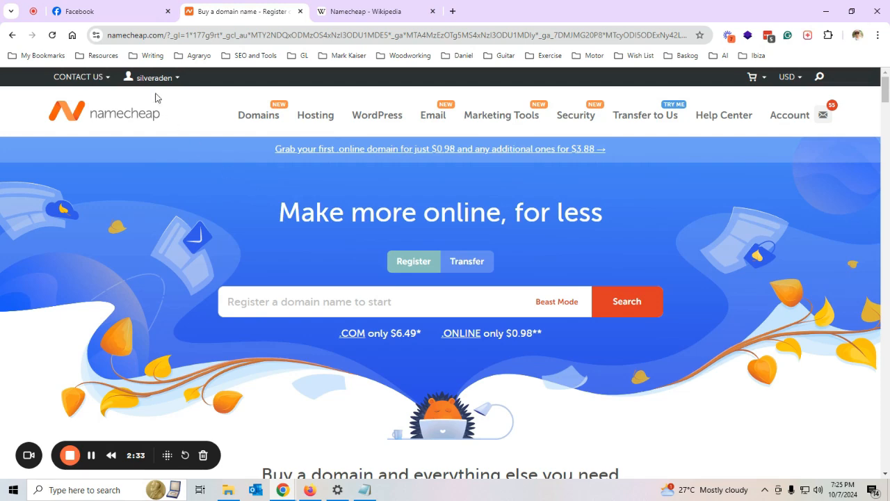
{"action": "left_click", "coordinate": [138, 34]}
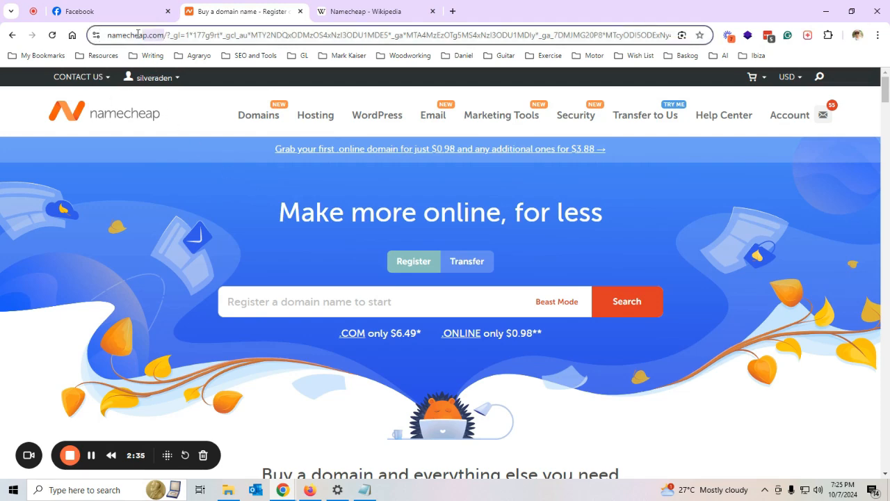
{"action": "left_click_drag", "start_coordinate": [137, 34], "coordinate": [109, 35]}
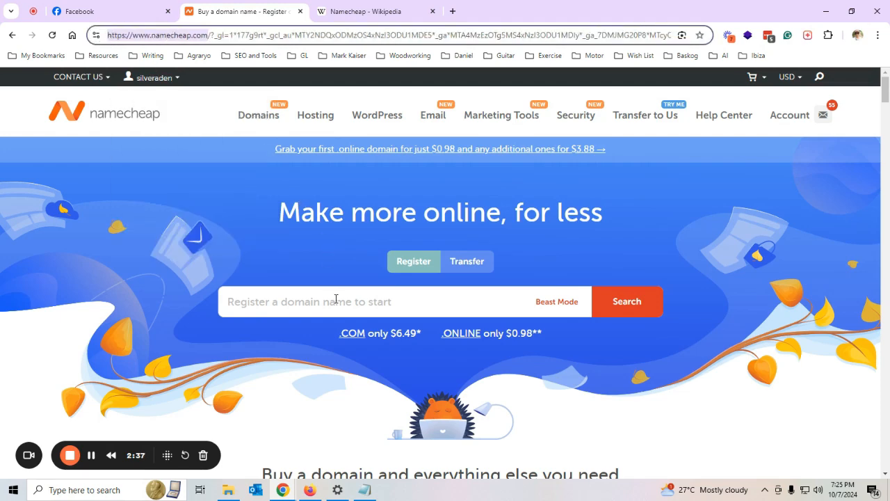
{"action": "left_click", "coordinate": [274, 247]}
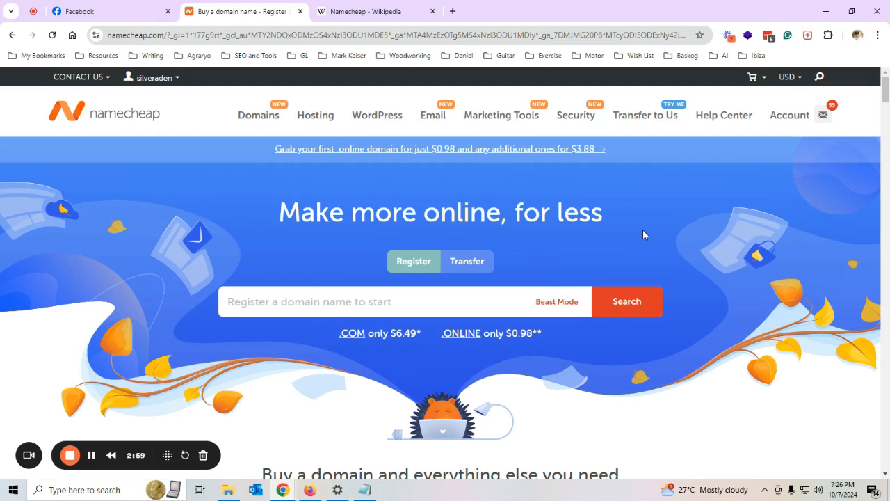
{"action": "left_click", "coordinate": [369, 10]}
Search Namecheap for netcoworker.com, finding it available at $11.28/yr.
{"action": "left_click", "coordinate": [381, 305]}
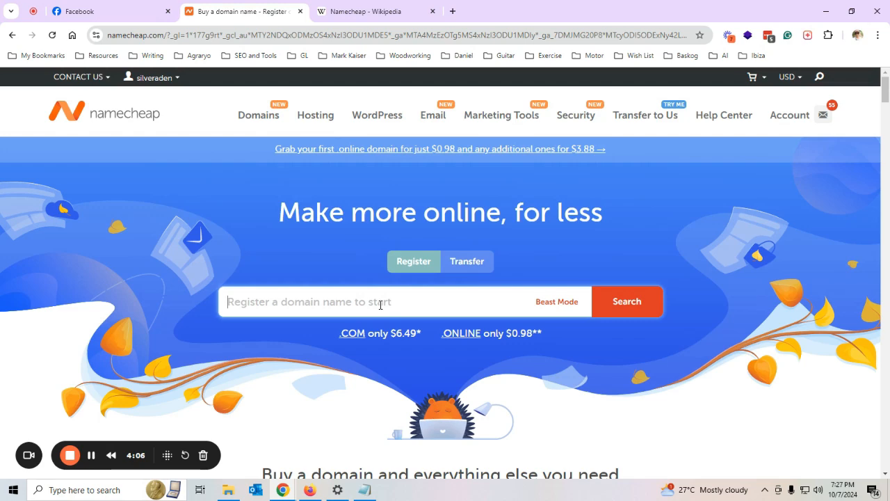
{"action": "type", "text": "netw"}
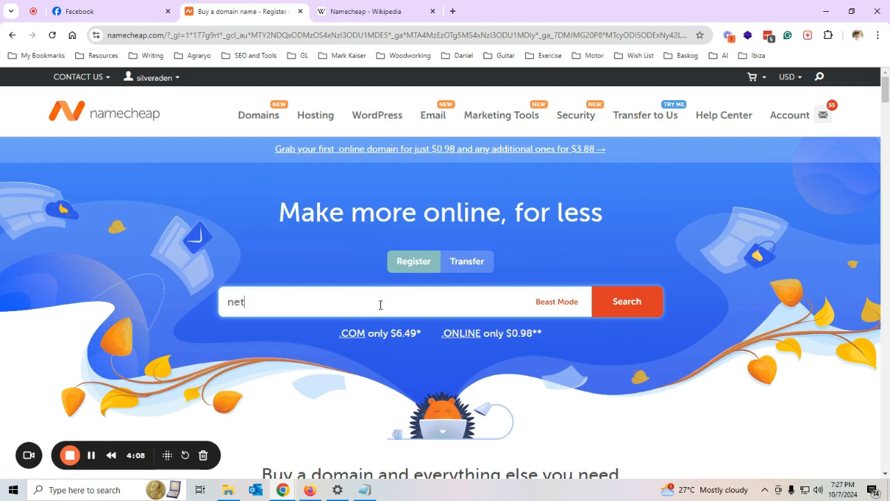
{"action": "type", "text": "coworker.com"}
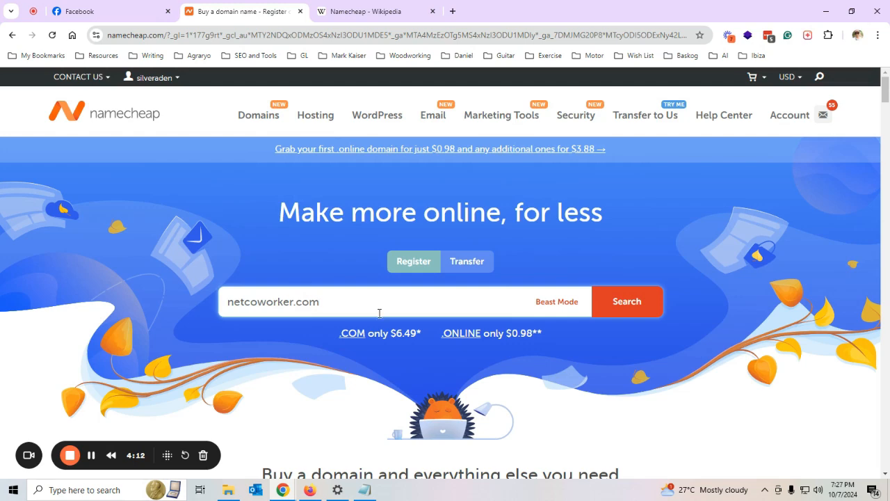
{"action": "left_click", "coordinate": [607, 304]}
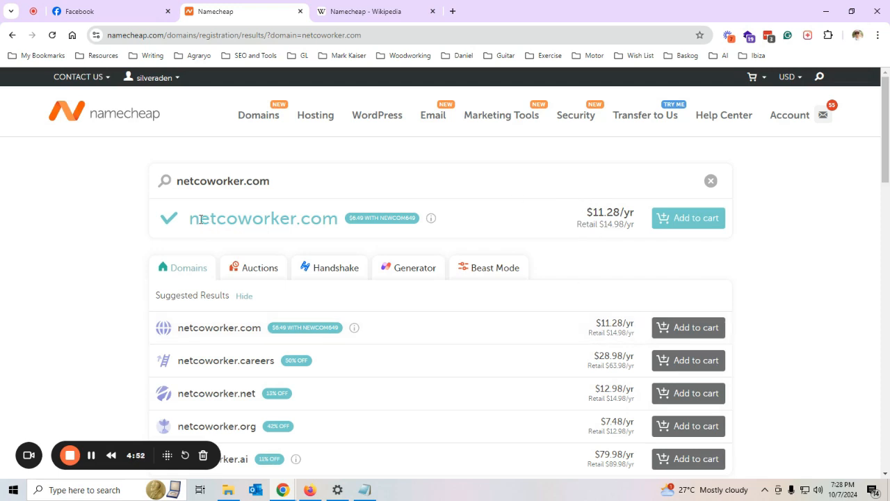
{"action": "mouse_move", "coordinate": [259, 120]}
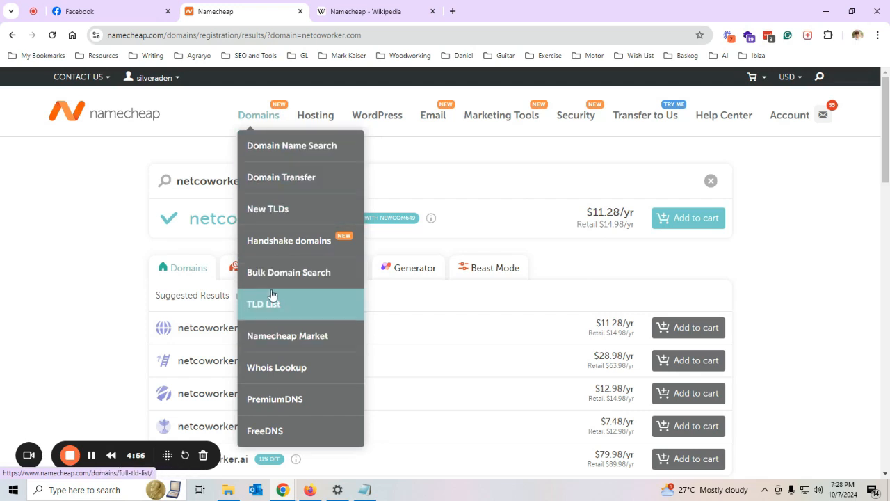
{"action": "mouse_move", "coordinate": [320, 118]}
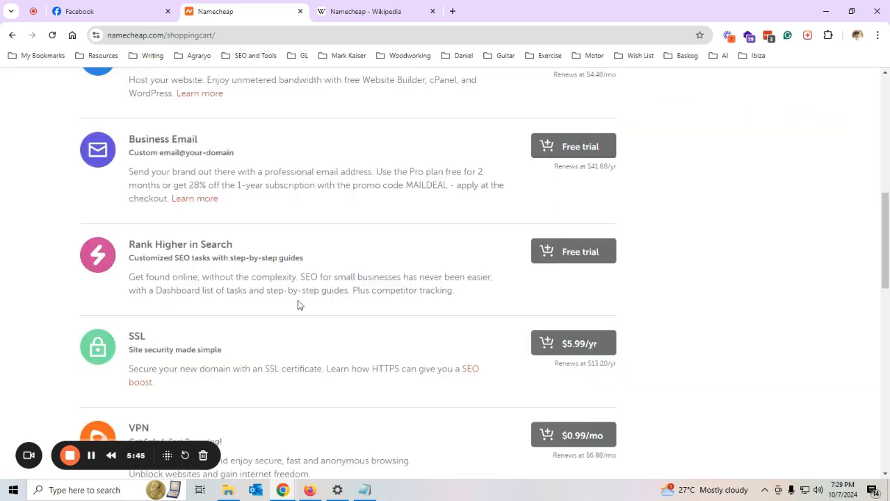
{"action": "scroll", "coordinate": [372, 298], "scroll_direction": "up", "scroll_amount": 3}
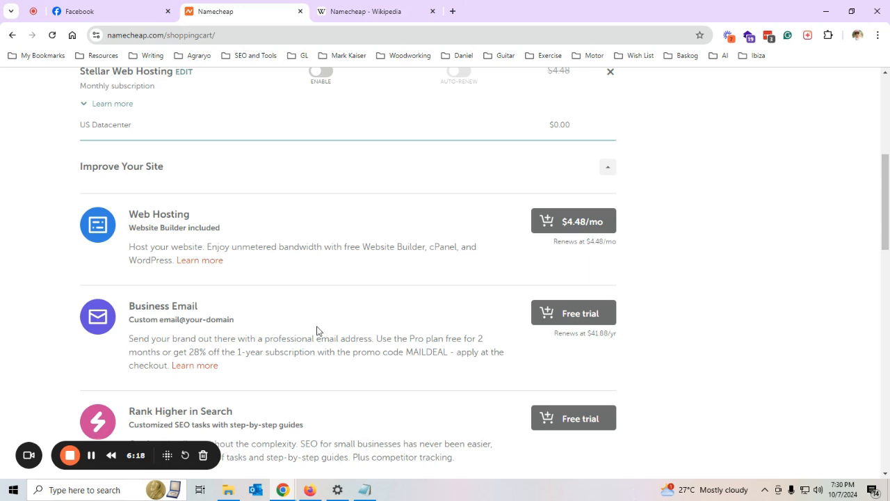
Confirm the order for the 1-year netcoworker.com registration at $11.28.
{"action": "left_click", "coordinate": [92, 456]}
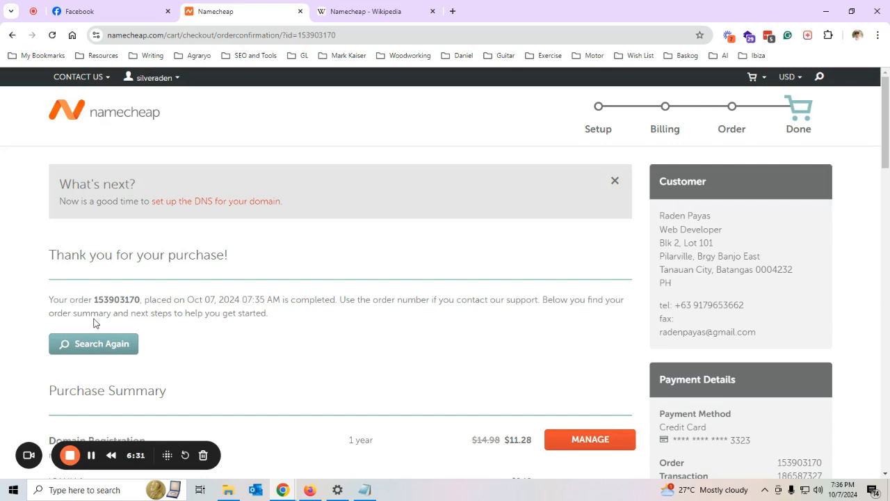
{"action": "scroll", "coordinate": [420, 289], "scroll_direction": "down", "scroll_amount": 3}
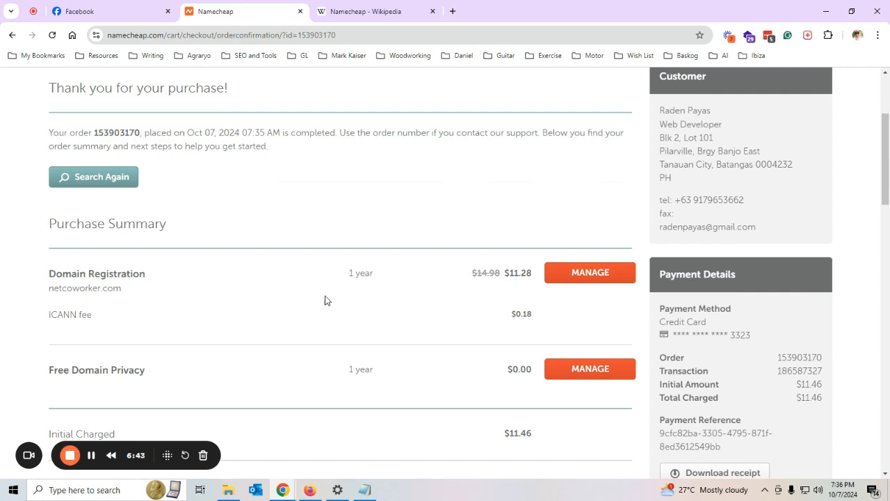
Save netcoworker.com's nameservers as Namecheap Web Hosting DNS, then return to the Wikipedia tab.
{"action": "left_click", "coordinate": [590, 274]}
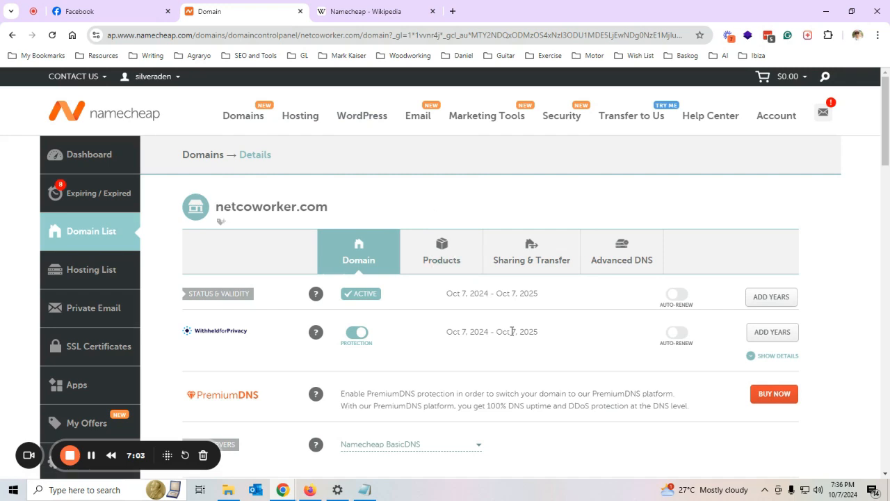
{"action": "scroll", "coordinate": [672, 278], "scroll_direction": "down", "scroll_amount": 2}
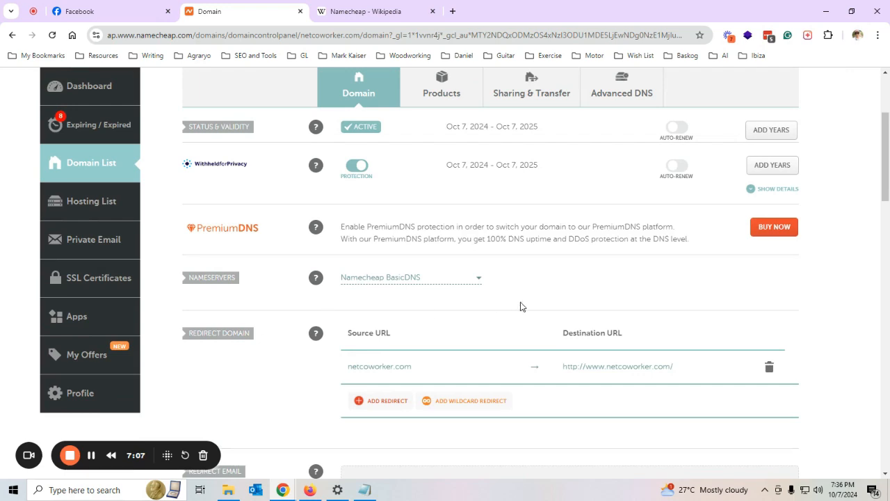
{"action": "scroll", "coordinate": [570, 298], "scroll_direction": "up", "scroll_amount": 1}
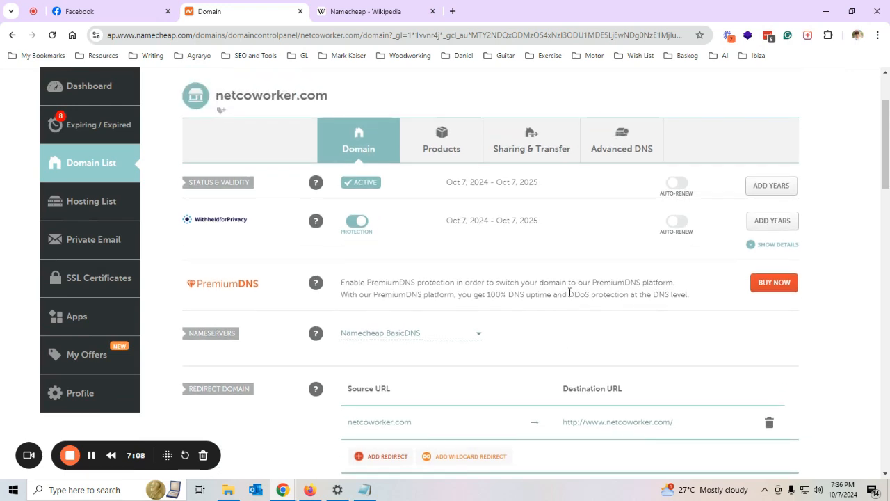
{"action": "left_click", "coordinate": [482, 337]}
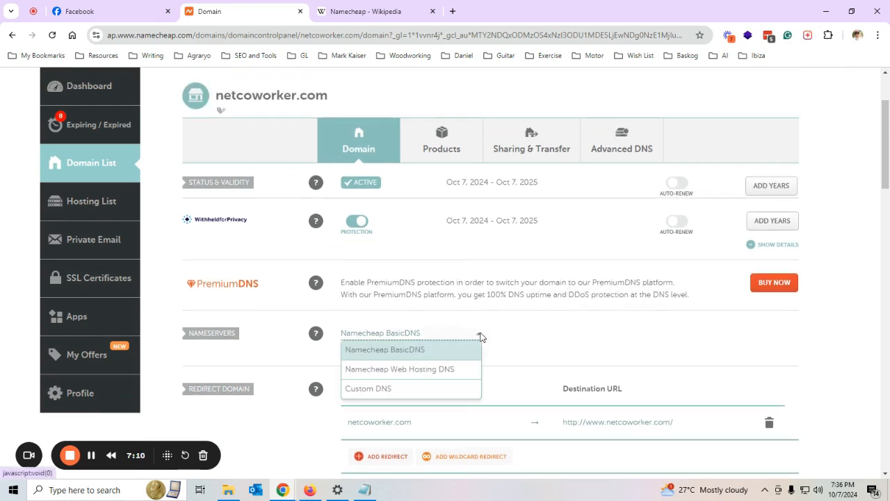
{"action": "left_click", "coordinate": [437, 374]}
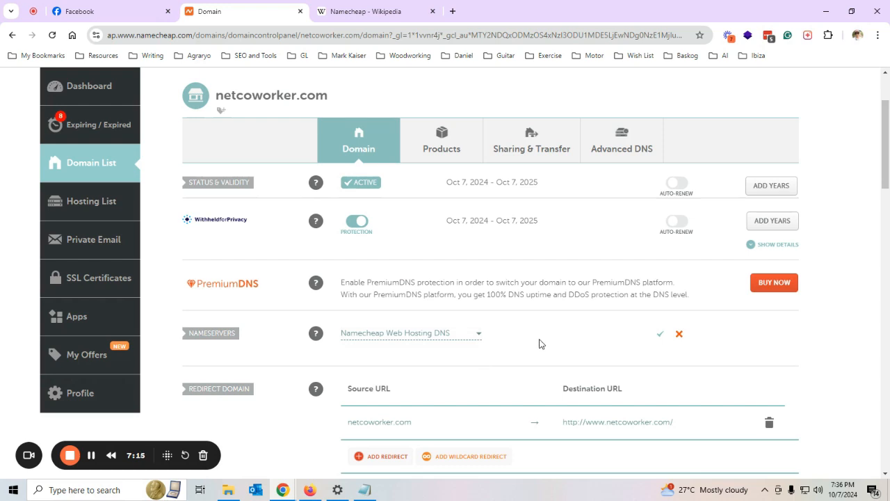
{"action": "scroll", "coordinate": [463, 199], "scroll_direction": "up", "scroll_amount": 2}
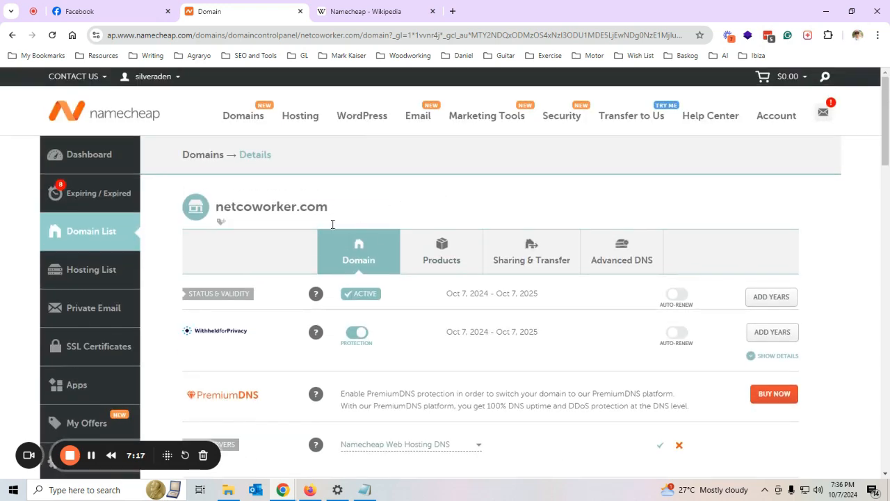
{"action": "left_click_drag", "start_coordinate": [332, 211], "coordinate": [215, 216]}
{"action": "key", "text": "ctrl+c"}
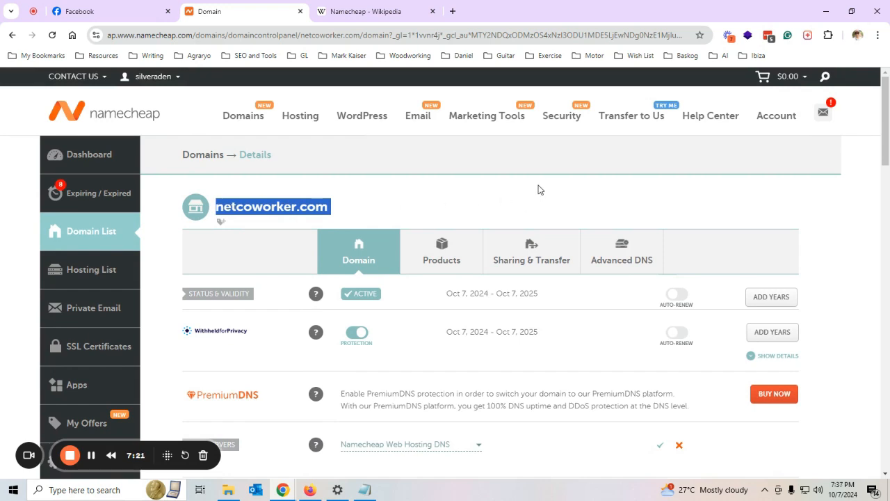
{"action": "scroll", "coordinate": [533, 185], "scroll_direction": "down", "scroll_amount": 1}
{"action": "scroll", "coordinate": [534, 185], "scroll_direction": "down", "scroll_amount": 1}
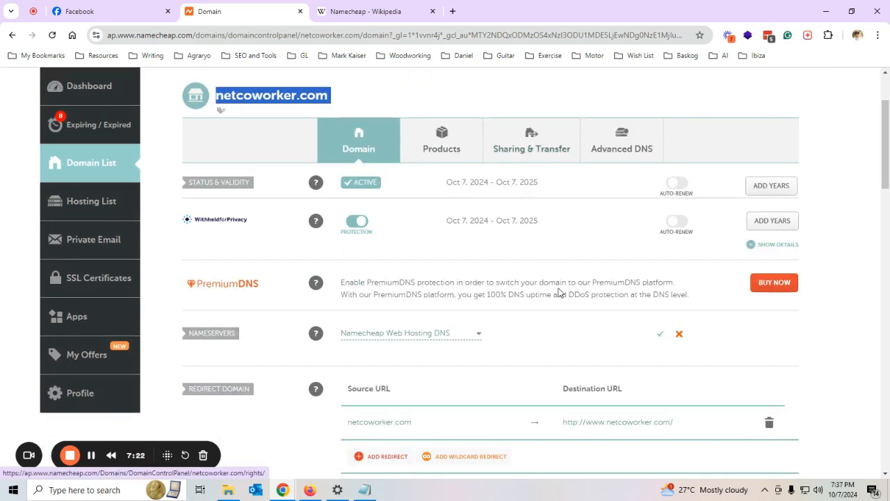
{"action": "left_click", "coordinate": [455, 365]}
{"action": "left_click", "coordinate": [660, 334]}
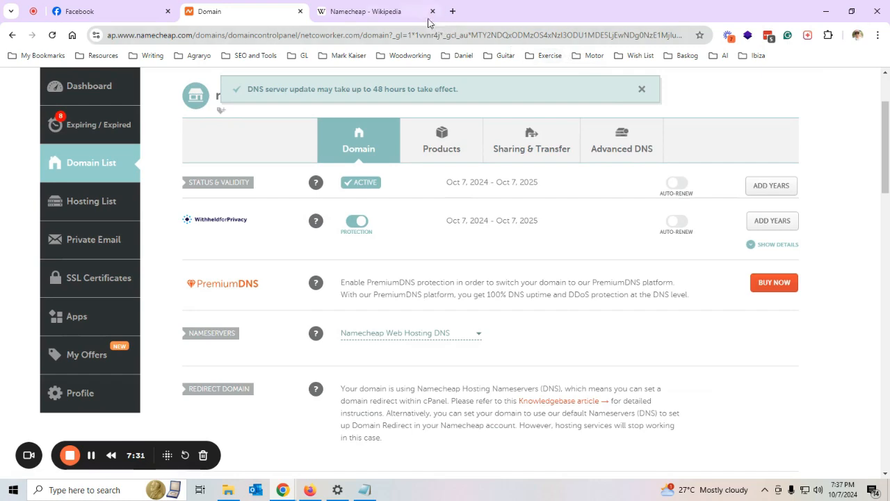
{"action": "left_click", "coordinate": [390, 11]}
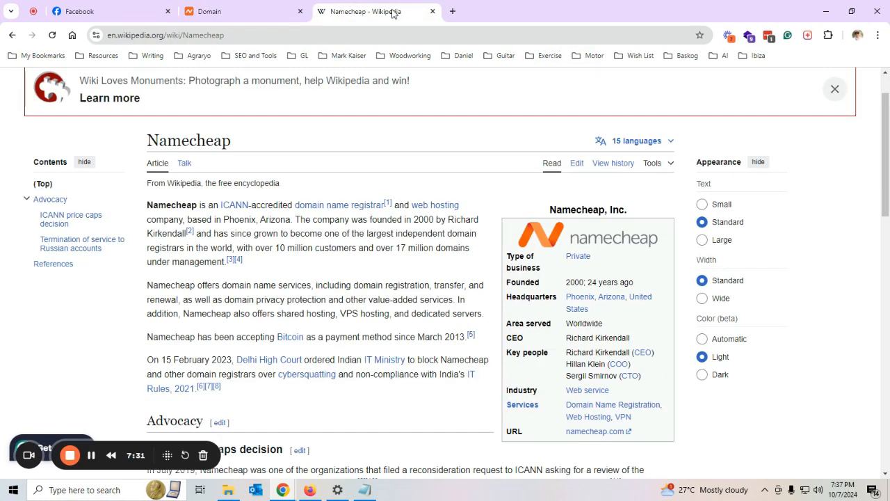
Open the cPanel login from My Bookmarks and log in to the hosting account.
{"action": "left_click", "coordinate": [37, 57]}
{"action": "left_click", "coordinate": [42, 92]}
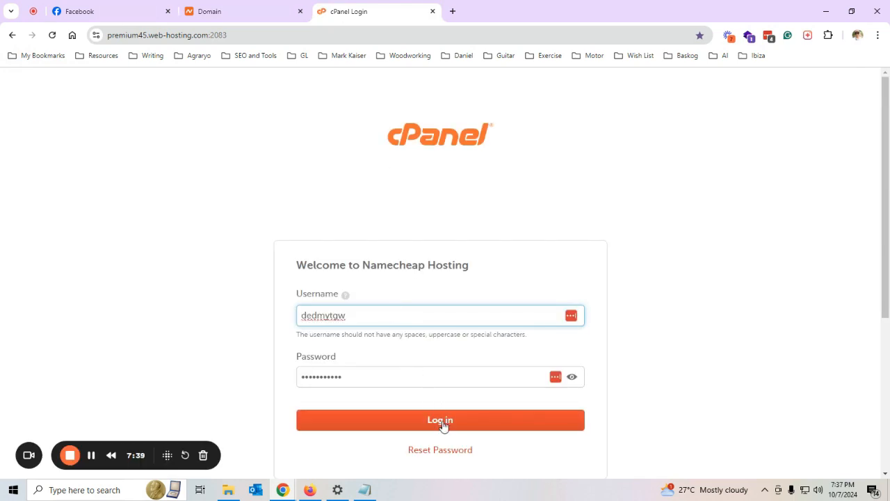
{"action": "left_click", "coordinate": [442, 421]}
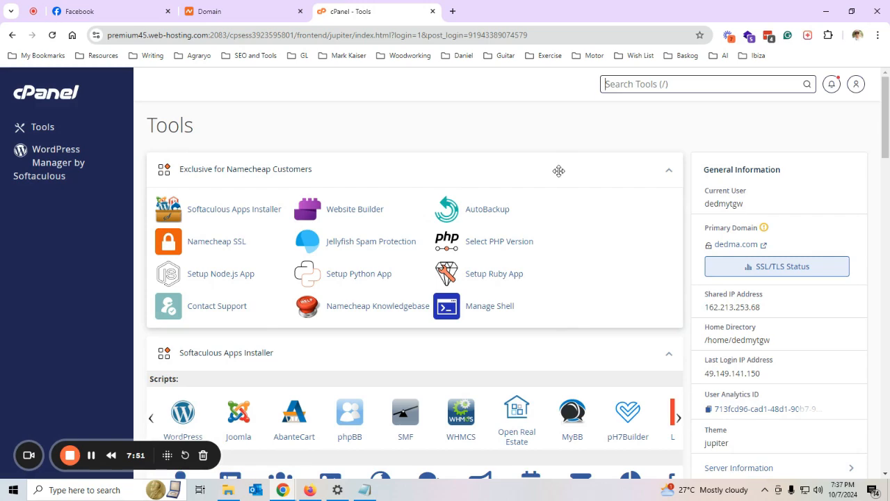
Open cPanel's Domains page from the Domains section of the Tools dashboard.
{"action": "scroll", "coordinate": [514, 209], "scroll_direction": "down", "scroll_amount": 2}
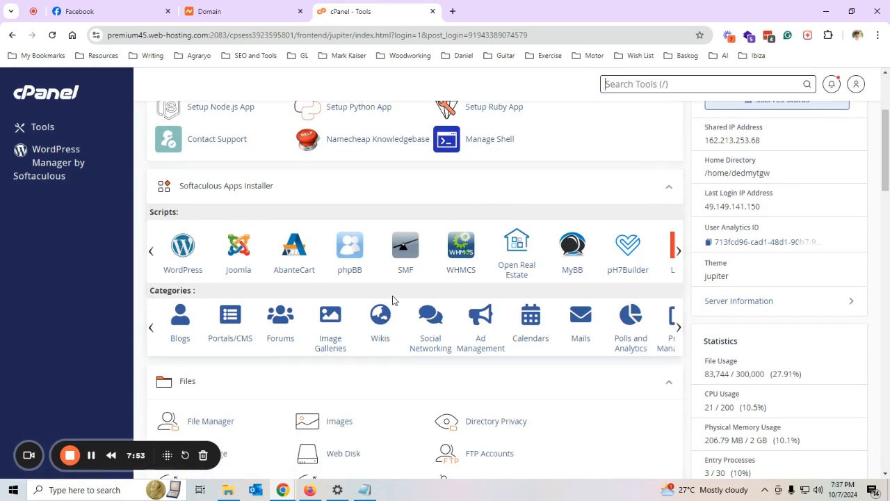
{"action": "scroll", "coordinate": [392, 299], "scroll_direction": "up", "scroll_amount": 2}
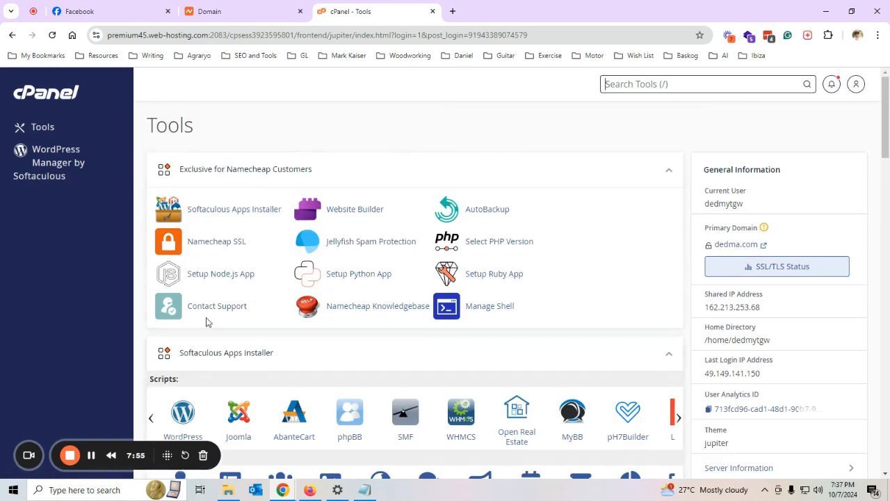
{"action": "scroll", "coordinate": [584, 276], "scroll_direction": "down", "scroll_amount": 2}
{"action": "scroll", "coordinate": [584, 277], "scroll_direction": "down", "scroll_amount": 2}
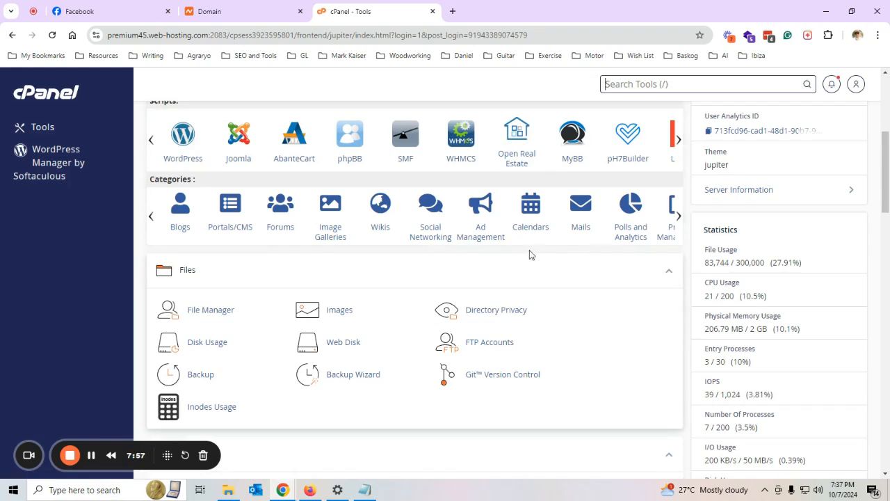
{"action": "scroll", "coordinate": [450, 239], "scroll_direction": "down", "scroll_amount": 2}
{"action": "scroll", "coordinate": [450, 234], "scroll_direction": "down", "scroll_amount": 4}
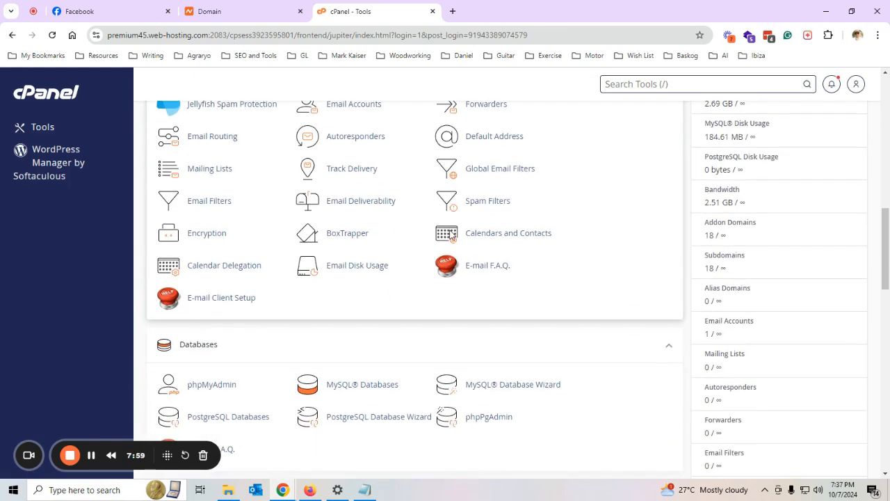
{"action": "scroll", "coordinate": [449, 230], "scroll_direction": "down", "scroll_amount": 1}
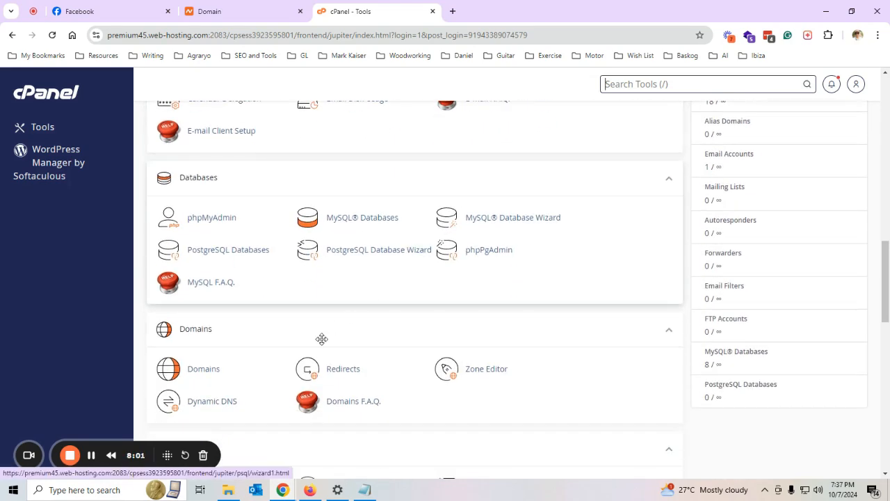
{"action": "left_click", "coordinate": [221, 375]}
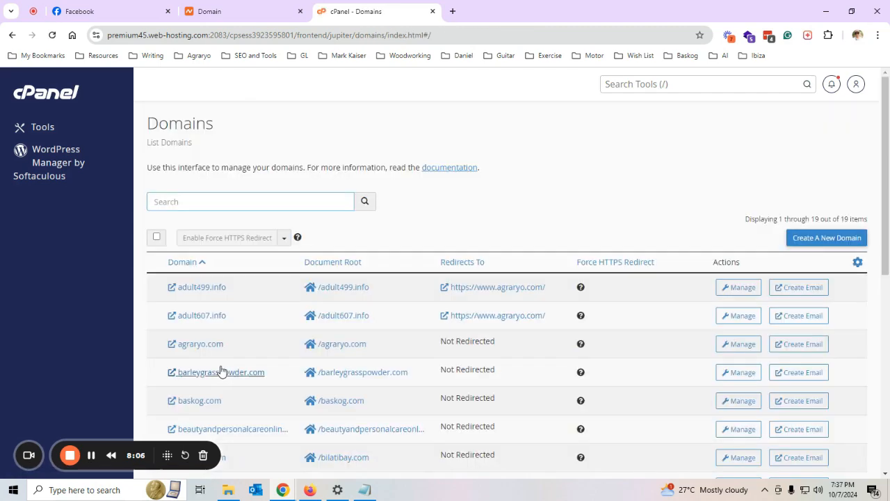
Create the domain netcoworker.com with its auto-filled netcoworker.com document root.
{"action": "scroll", "coordinate": [333, 275], "scroll_direction": "down", "scroll_amount": 6}
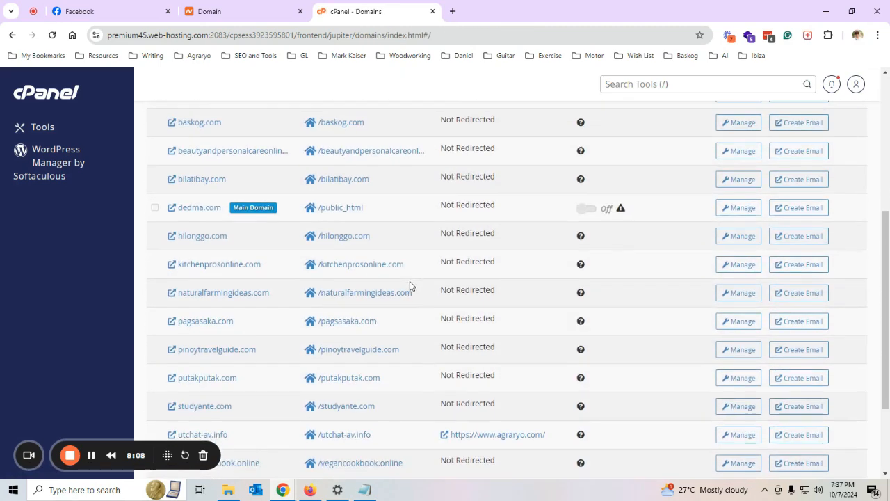
{"action": "scroll", "coordinate": [520, 299], "scroll_direction": "up", "scroll_amount": 6}
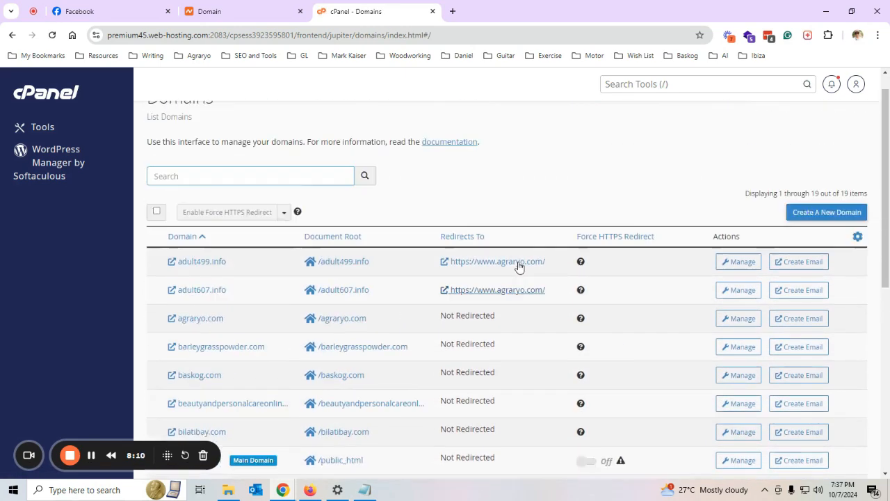
{"action": "left_click", "coordinate": [810, 244]}
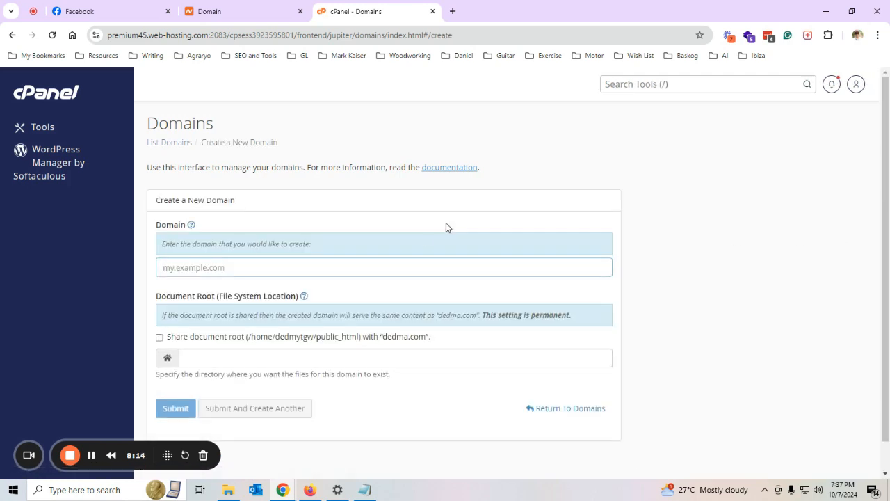
{"action": "key", "text": "ctrl+v"}
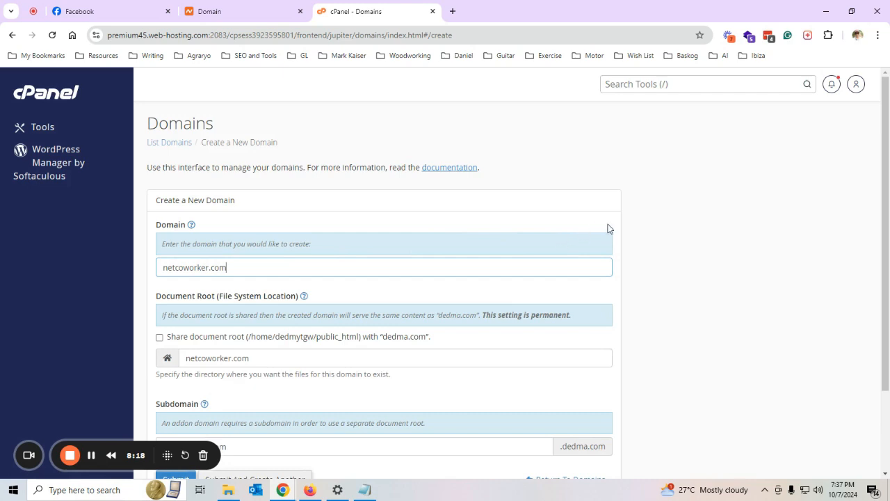
{"action": "left_click", "coordinate": [673, 225]}
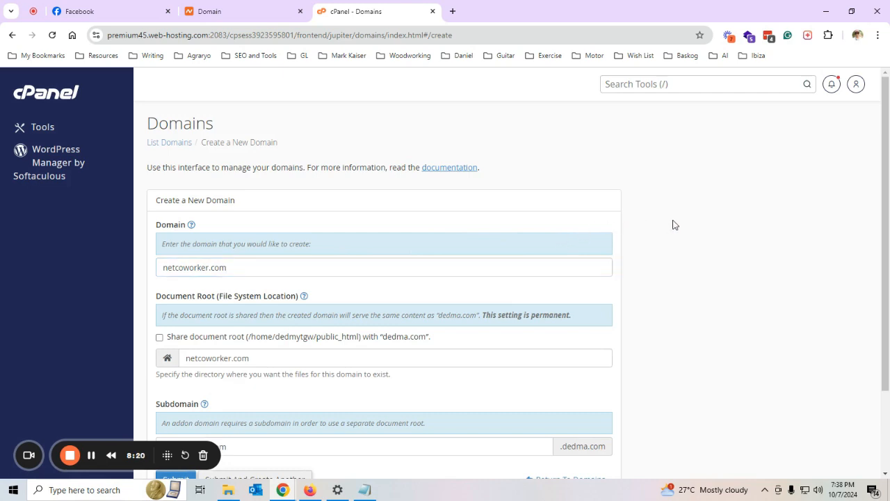
{"action": "scroll", "coordinate": [676, 224], "scroll_direction": "down", "scroll_amount": 2}
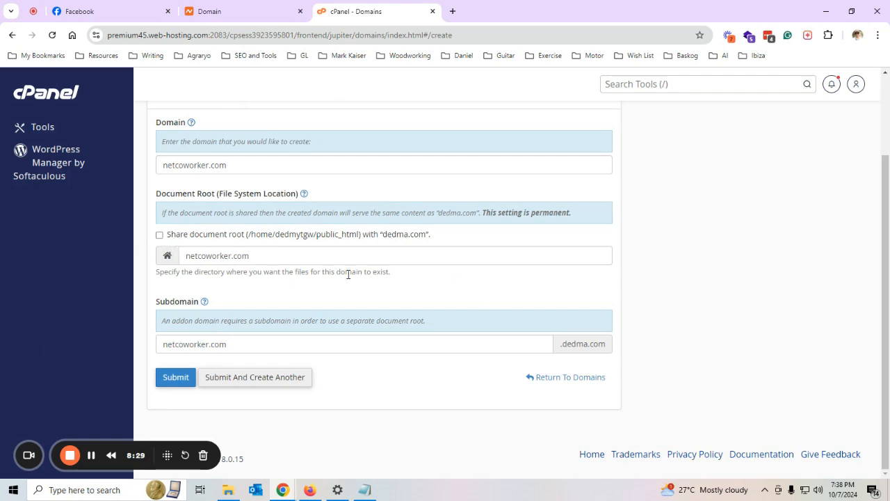
{"action": "left_click", "coordinate": [176, 379]}
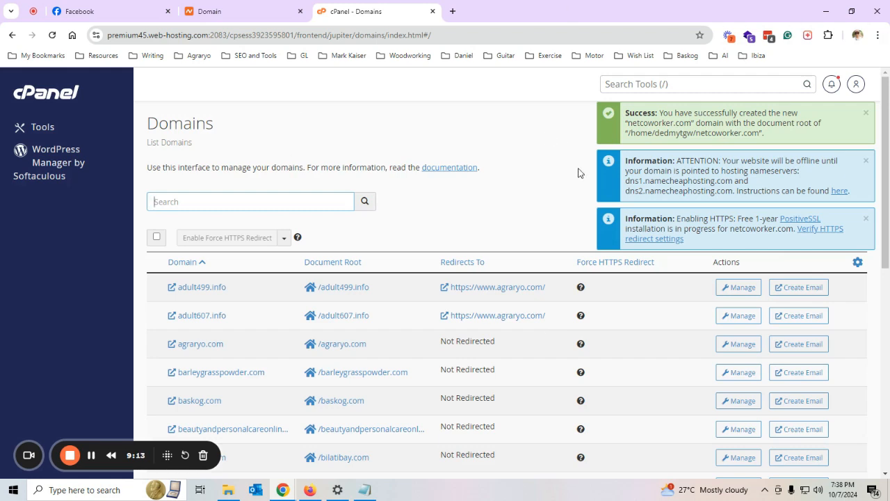
Load netcoworker.com in a new tab to confirm it still returns a 404 error.
{"action": "left_click", "coordinate": [453, 11]}
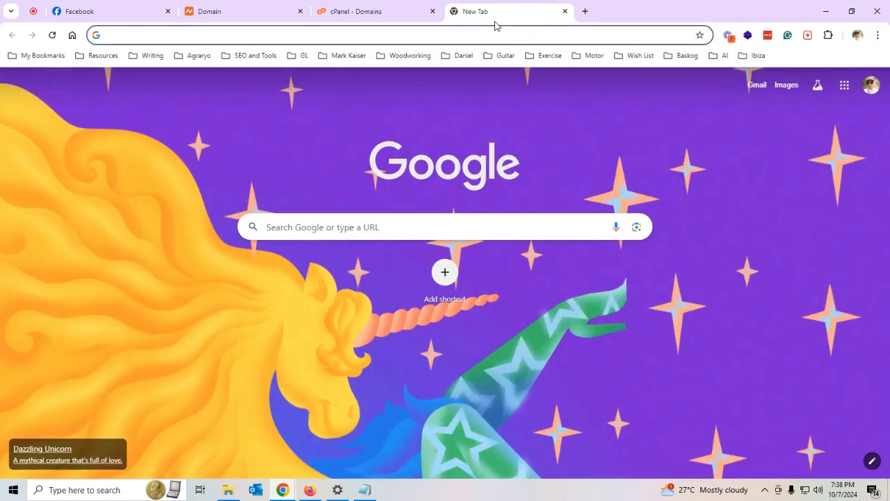
{"action": "type", "text": "netcoworker.com"}
{"action": "key", "text": "Return"}
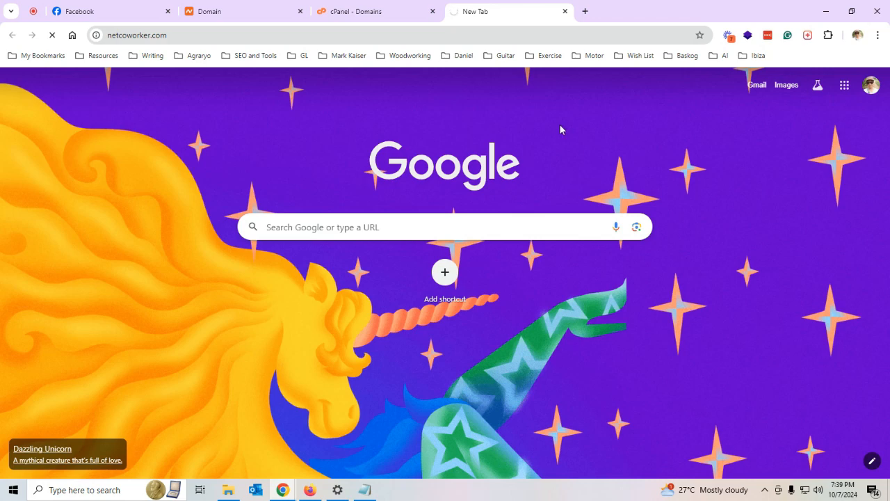
{"action": "left_click", "coordinate": [565, 11]}
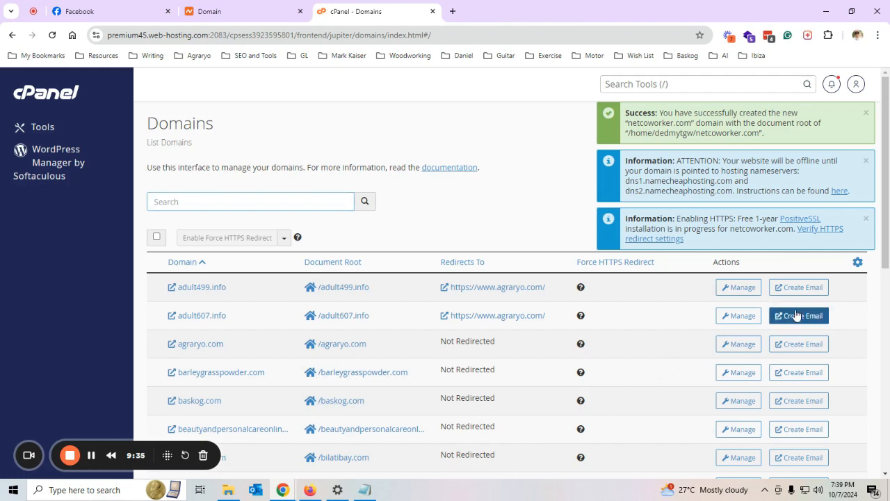
Dismiss the nameserver, domain-created and HTTPS notices on the cPanel Domains page and close the 404 tab.
{"action": "left_click", "coordinate": [866, 161]}
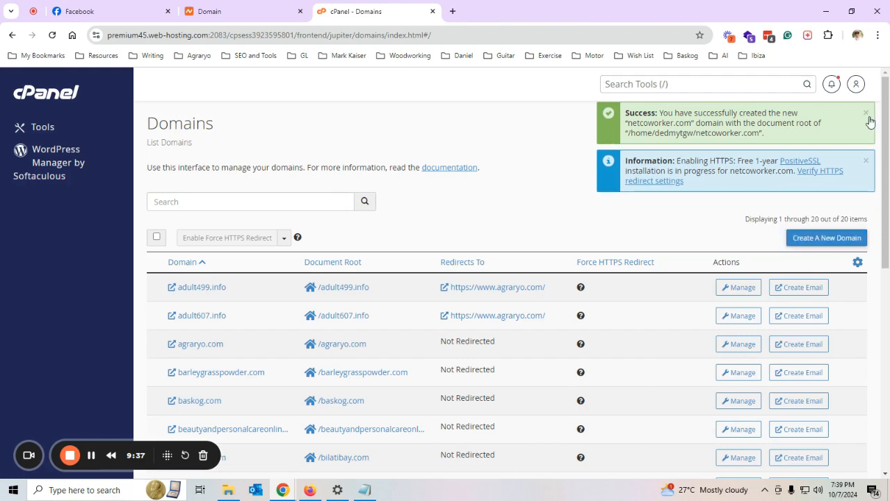
{"action": "left_click", "coordinate": [866, 113]}
{"action": "left_click", "coordinate": [866, 114]}
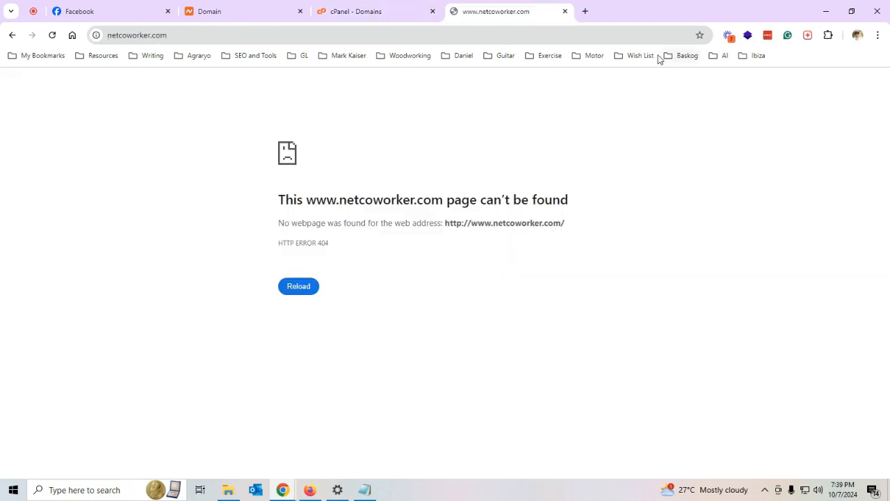
{"action": "left_click", "coordinate": [564, 12]}
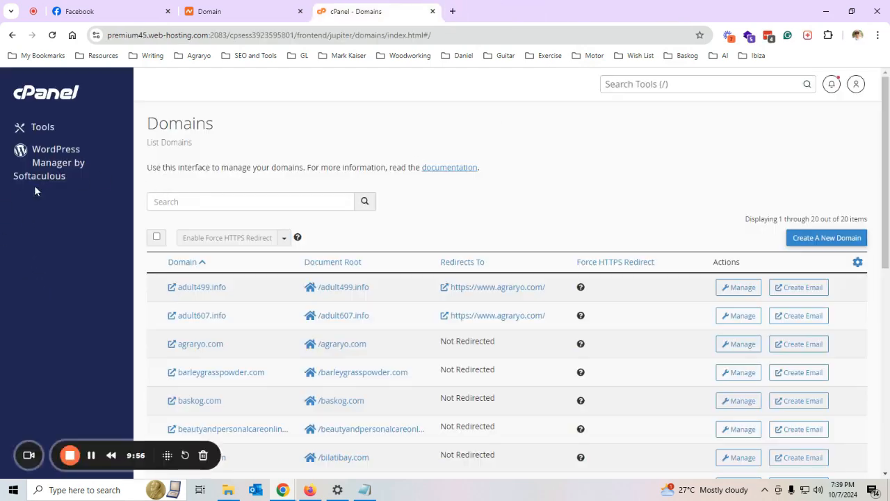
Open the Softaculous WordPress install form and recheck netcoworker.com, which still shows a 404.
{"action": "left_click", "coordinate": [77, 165]}
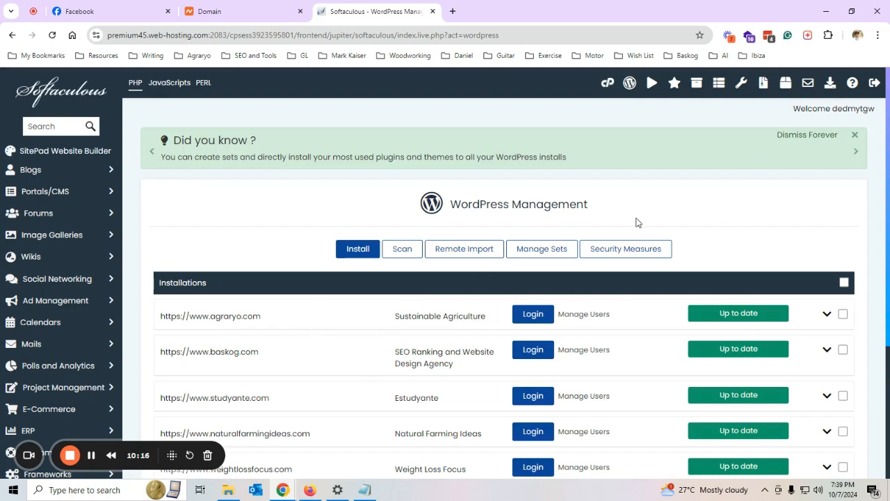
{"action": "left_click", "coordinate": [353, 249]}
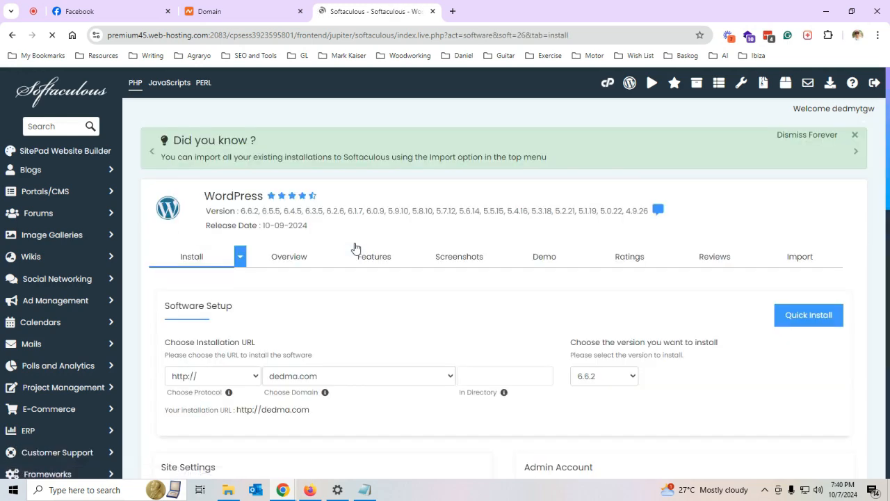
{"action": "left_click", "coordinate": [452, 11]}
{"action": "type", "text": "netcoworker.com"}
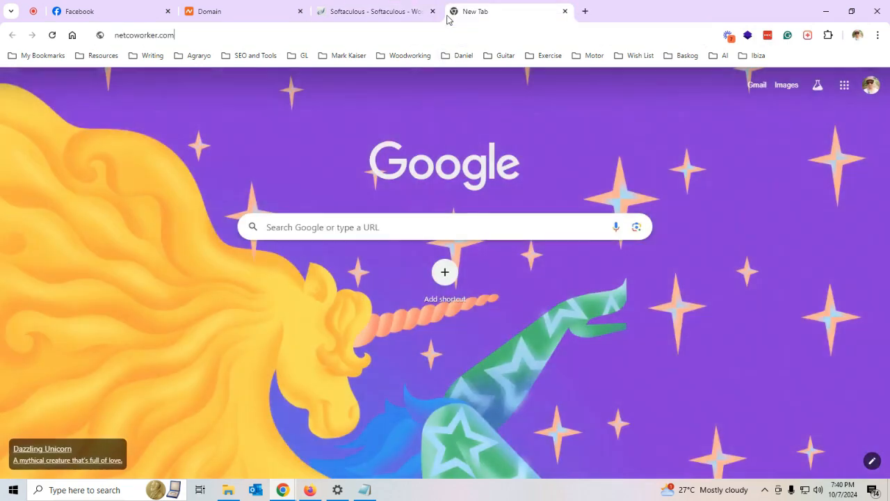
{"action": "key", "text": "Return"}
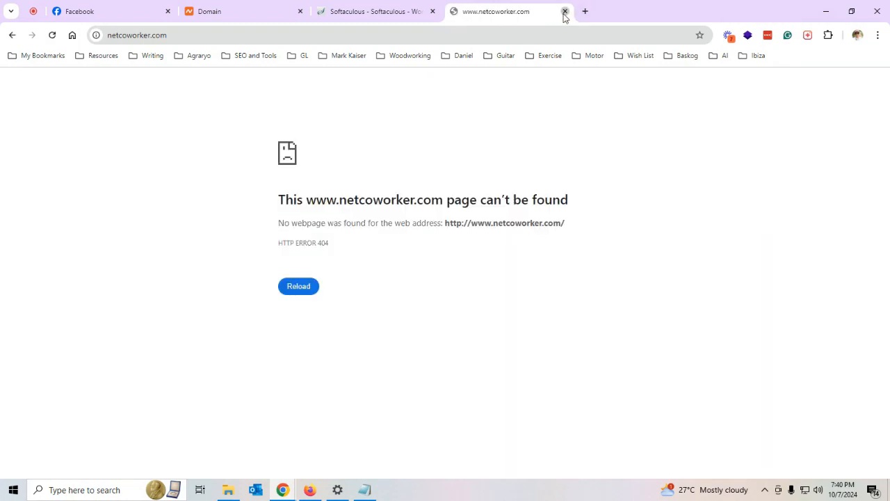
{"action": "left_click", "coordinate": [565, 11]}
{"action": "scroll", "coordinate": [382, 295], "scroll_direction": "down", "scroll_amount": 2}
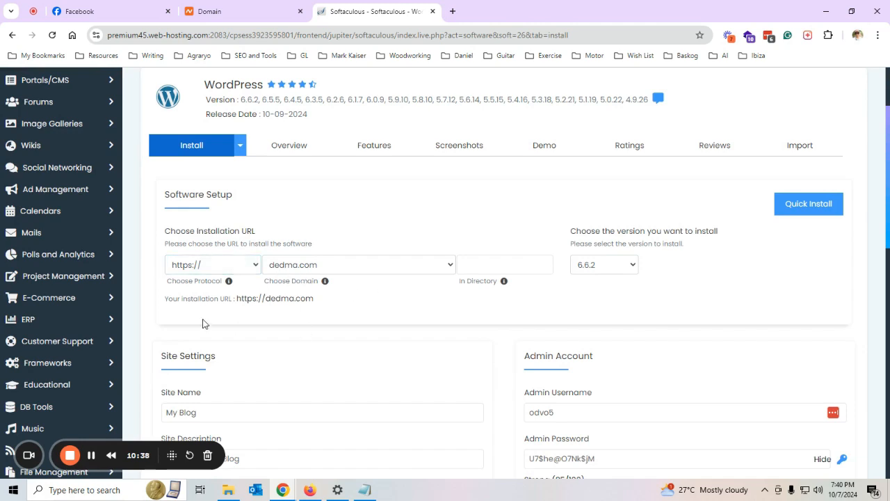
{"action": "left_click", "coordinate": [255, 268]}
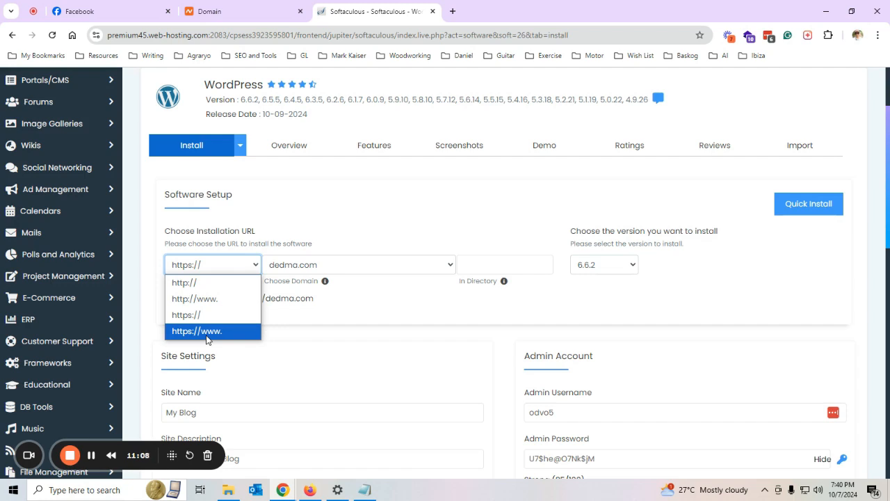
{"action": "left_click", "coordinate": [207, 332]}
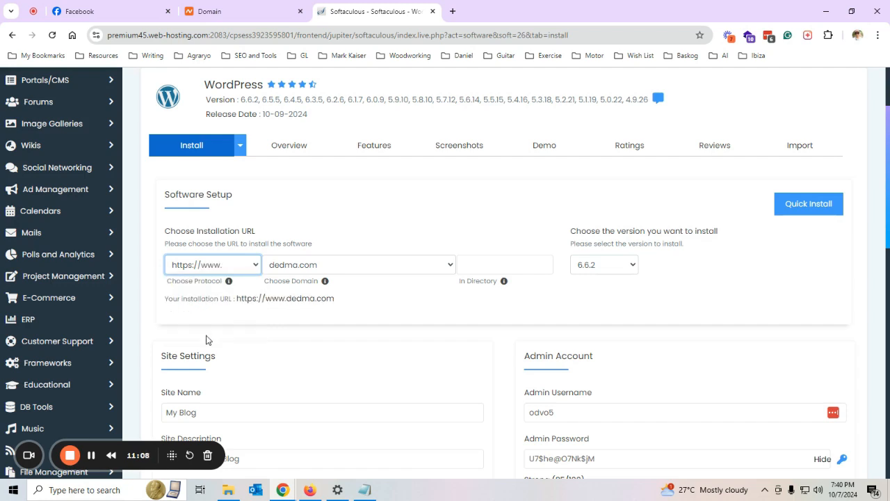
{"action": "left_click", "coordinate": [361, 270]}
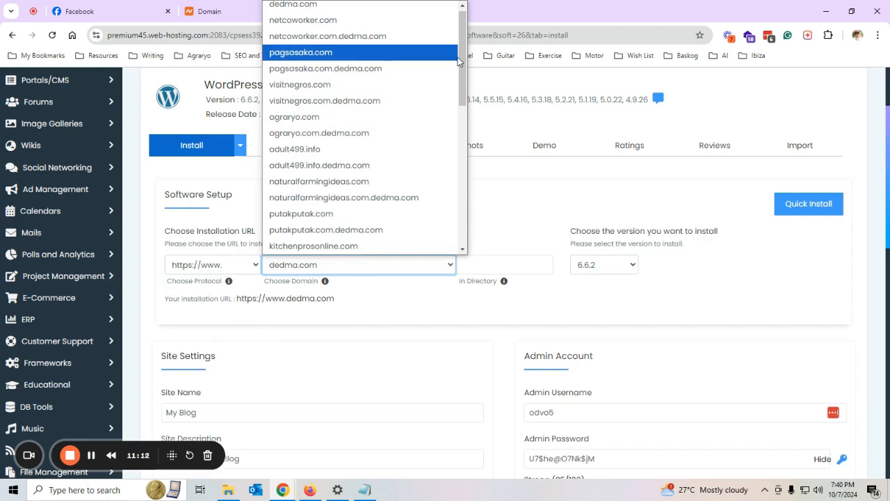
{"action": "left_click", "coordinate": [315, 21]}
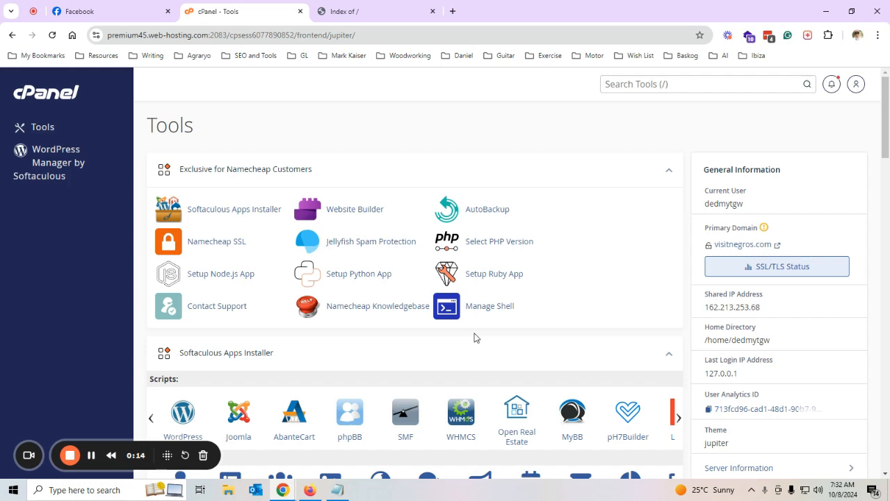
Reload netcoworker.com in a fresh tab, showing an empty Index of / listing, then return to cPanel Tools.
{"action": "left_click", "coordinate": [433, 11]}
{"action": "left_click", "coordinate": [321, 11]}
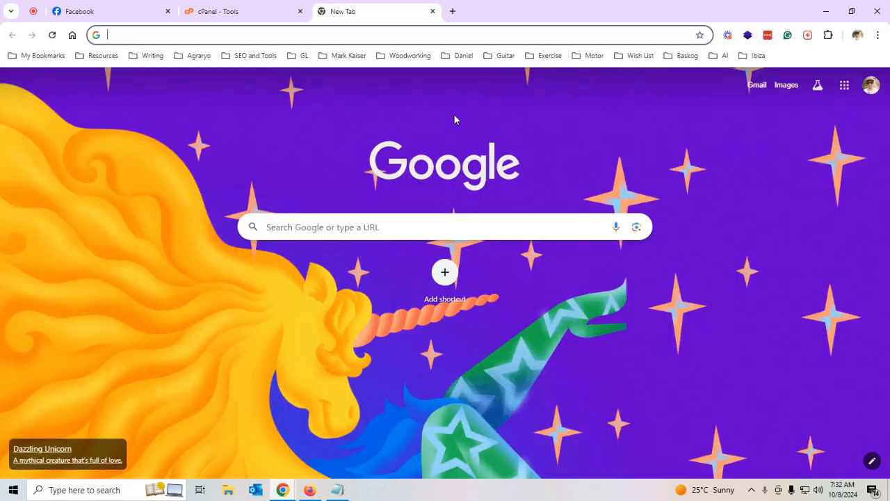
{"action": "type", "text": "ne"}
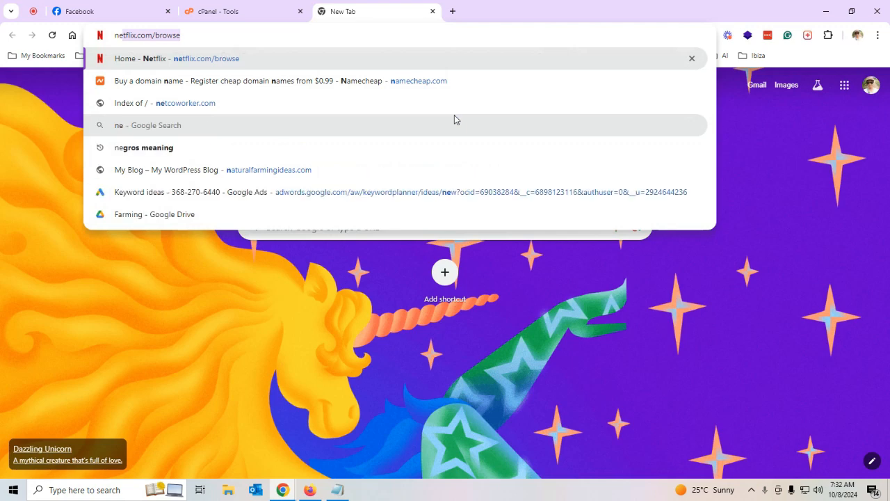
{"action": "type", "text": "tworker.com"}
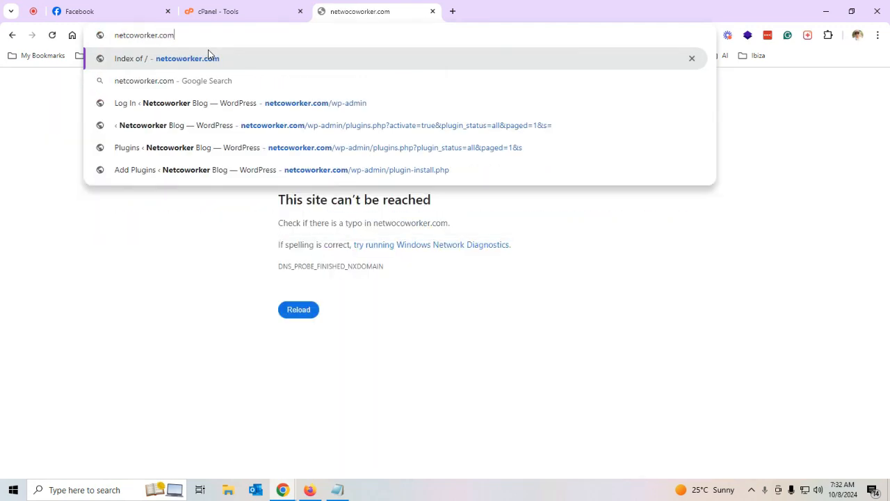
{"action": "key", "text": "Return"}
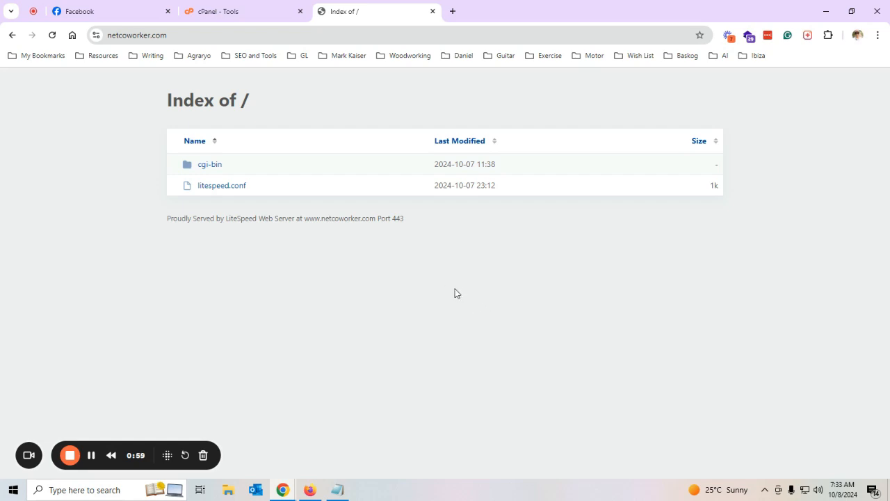
{"action": "left_click", "coordinate": [254, 5]}
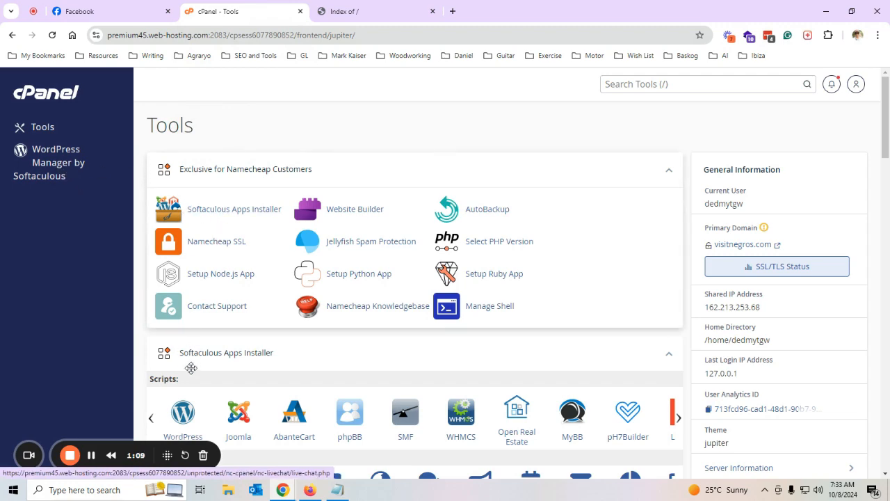
{"action": "left_click", "coordinate": [68, 162]}
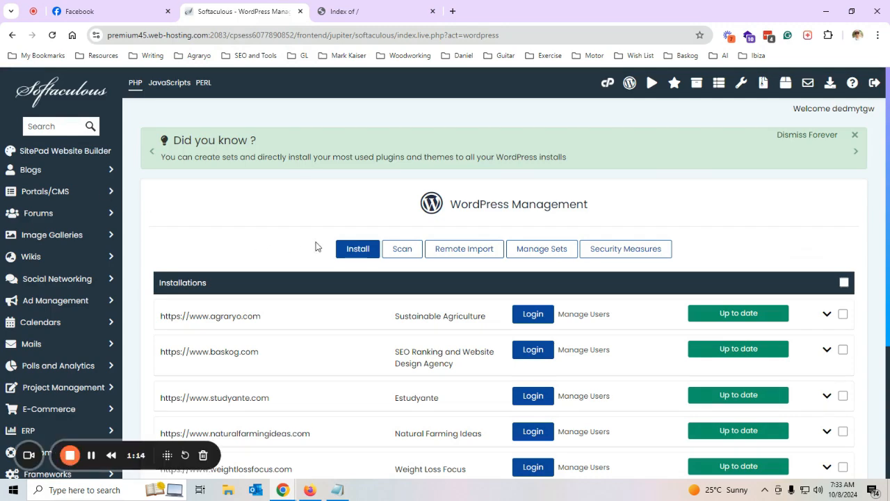
{"action": "left_click", "coordinate": [352, 253]}
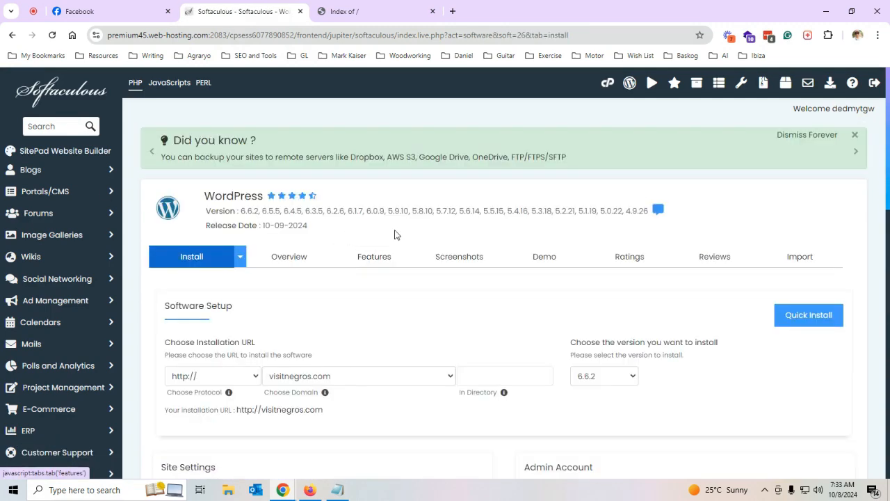
{"action": "scroll", "coordinate": [292, 231], "scroll_direction": "down", "scroll_amount": 2}
{"action": "left_click", "coordinate": [257, 268]}
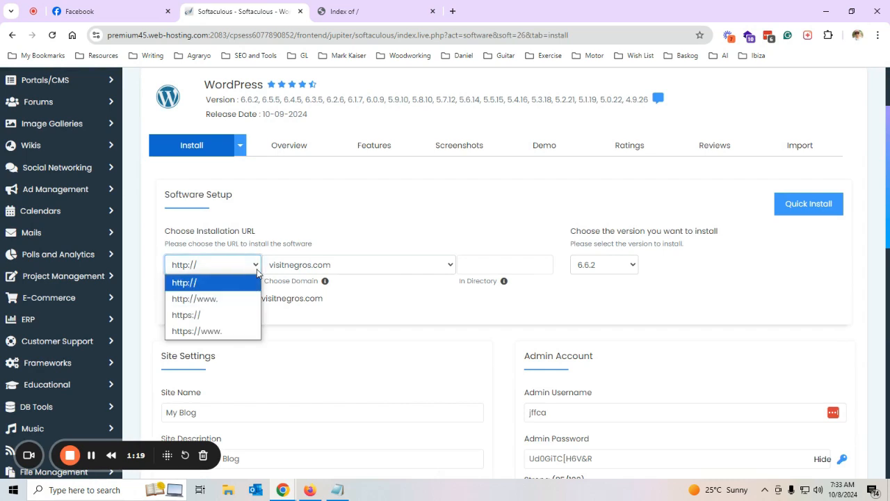
{"action": "left_click", "coordinate": [217, 331]}
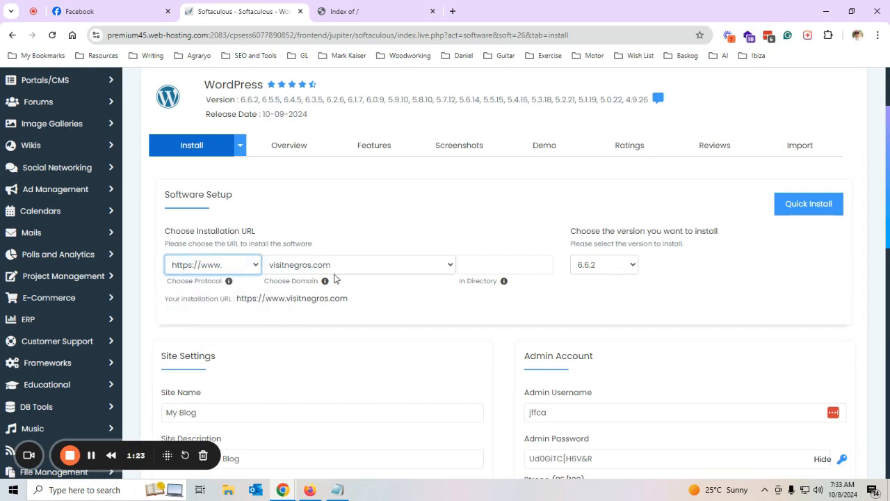
{"action": "left_click", "coordinate": [377, 270]}
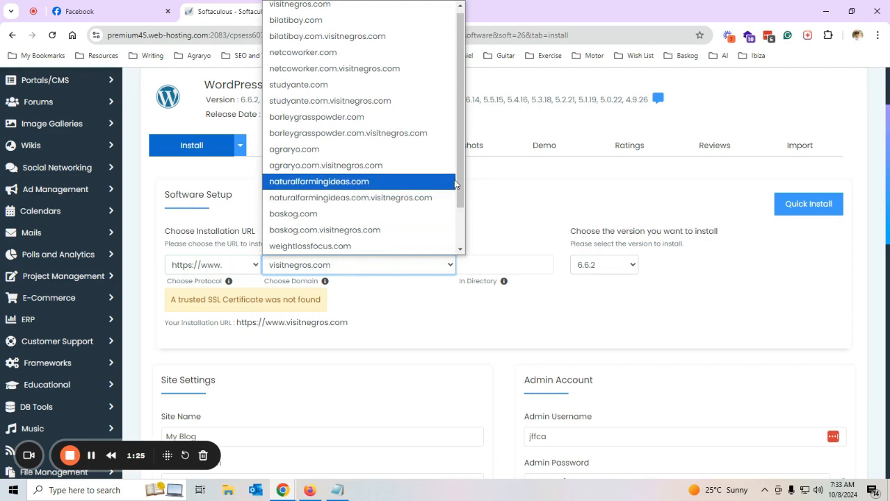
{"action": "left_click_drag", "start_coordinate": [461, 182], "coordinate": [465, 120]}
{"action": "left_click", "coordinate": [312, 61]}
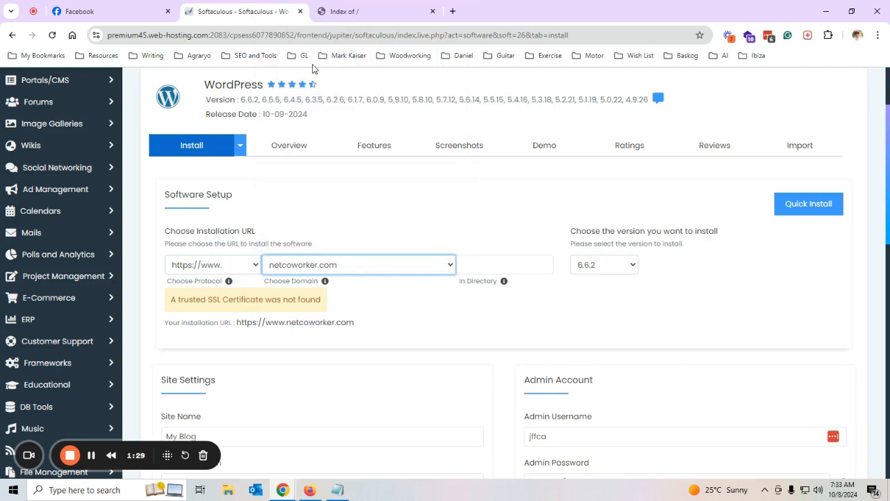
{"action": "left_click", "coordinate": [380, 208]}
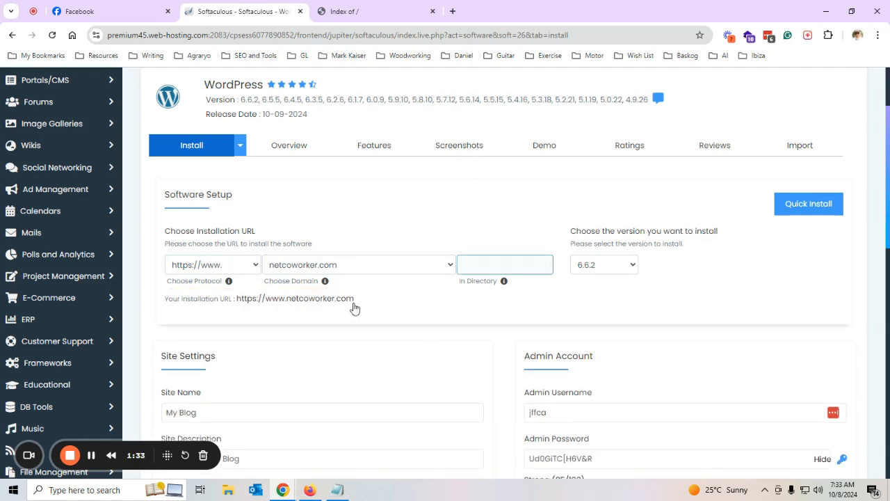
Replace the default admin username, password and admin e-mail with the new account's credentials.
{"action": "scroll", "coordinate": [393, 289], "scroll_direction": "down", "scroll_amount": 3}
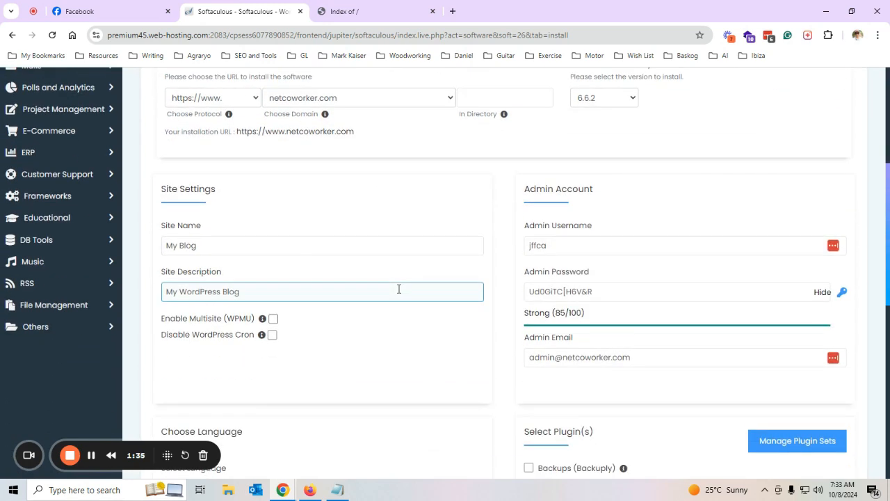
{"action": "double_click", "coordinate": [572, 247]}
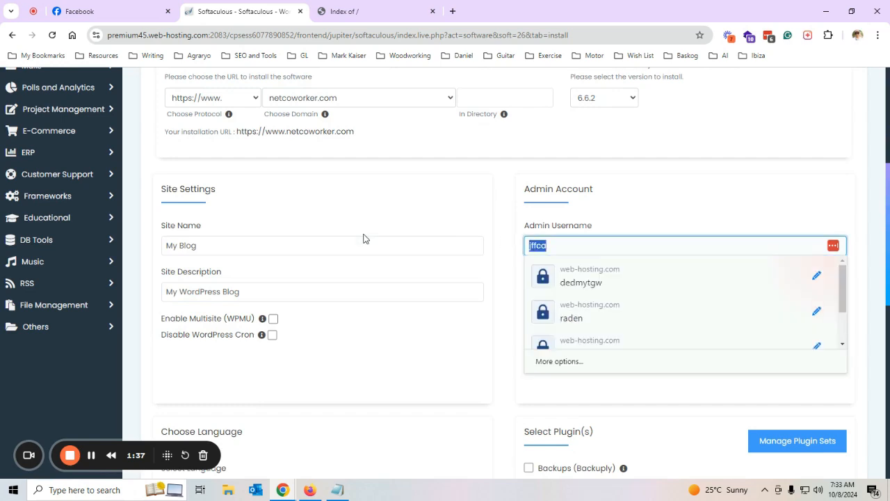
{"action": "type", "text": "akoito"}
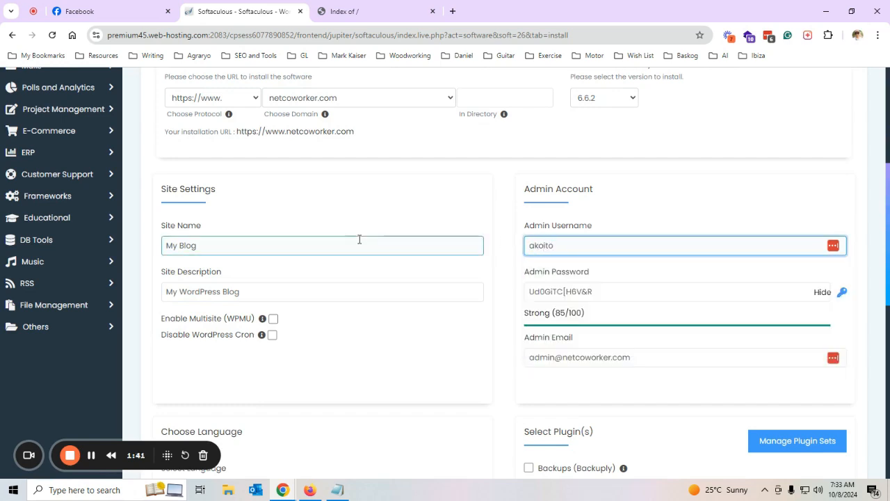
{"action": "left_click", "coordinate": [636, 180]}
{"action": "triple_click", "coordinate": [609, 291]}
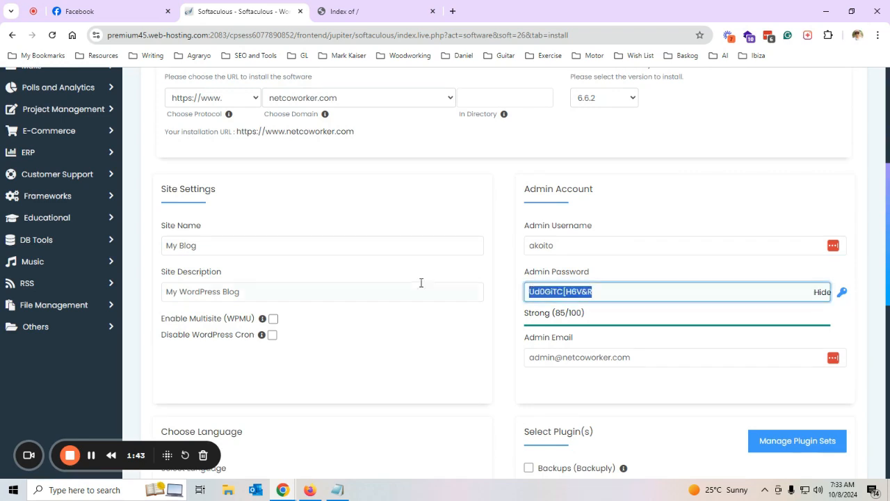
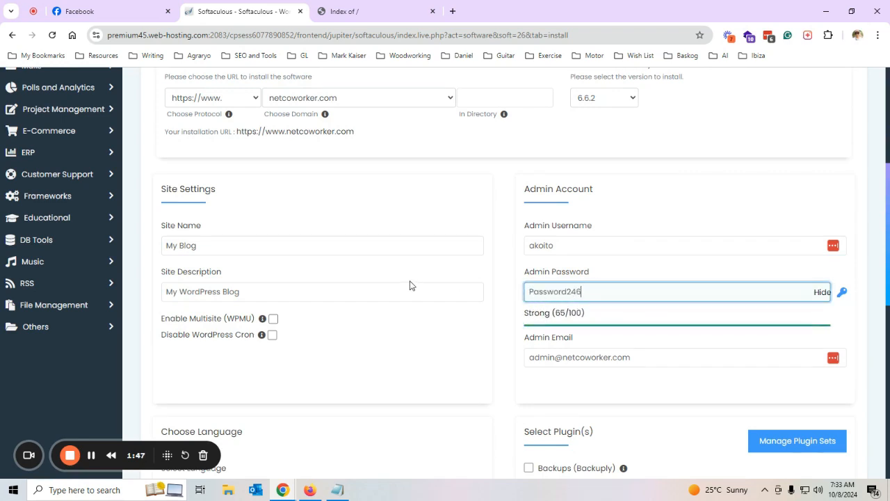
{"action": "triple_click", "coordinate": [644, 358]}
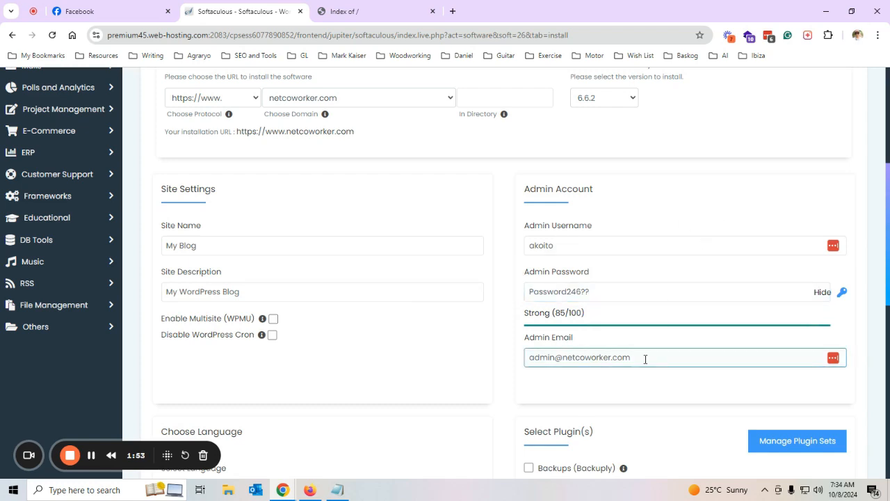
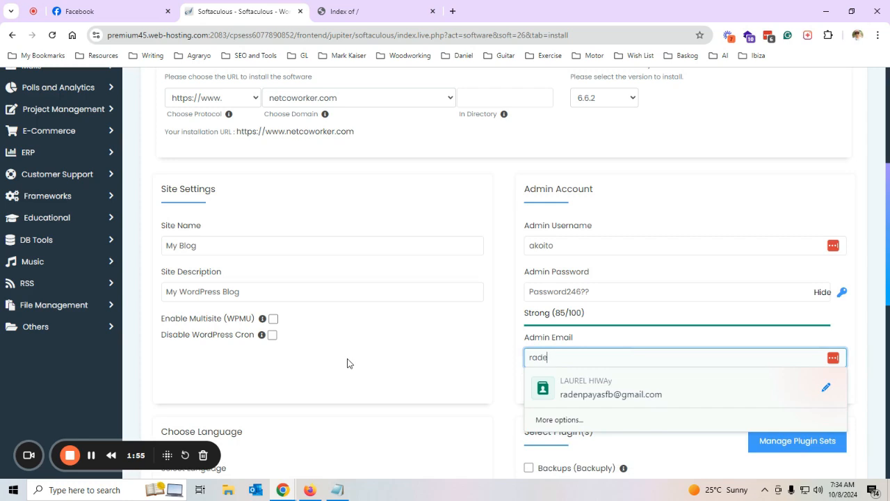
Turn off the Limit Login Attempts and Extendify plugins.
{"action": "scroll", "coordinate": [645, 316], "scroll_direction": "down", "scroll_amount": 2}
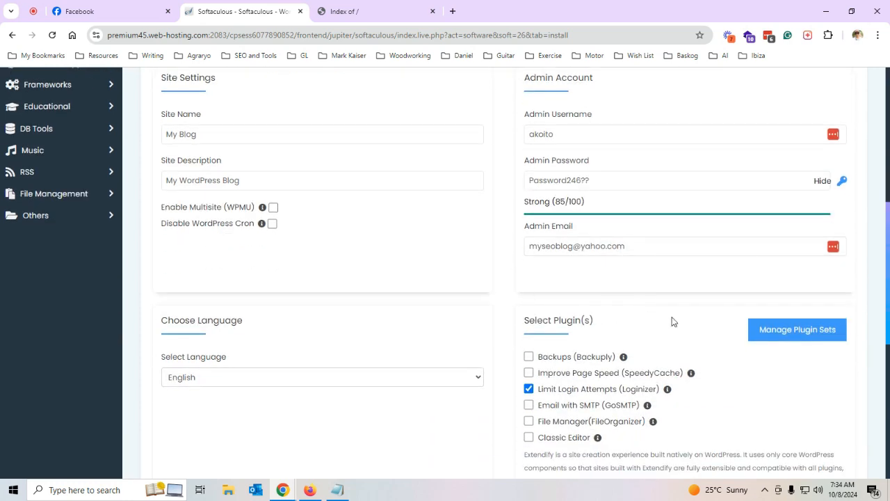
{"action": "scroll", "coordinate": [642, 300], "scroll_direction": "down", "scroll_amount": 2}
{"action": "left_click", "coordinate": [529, 278]}
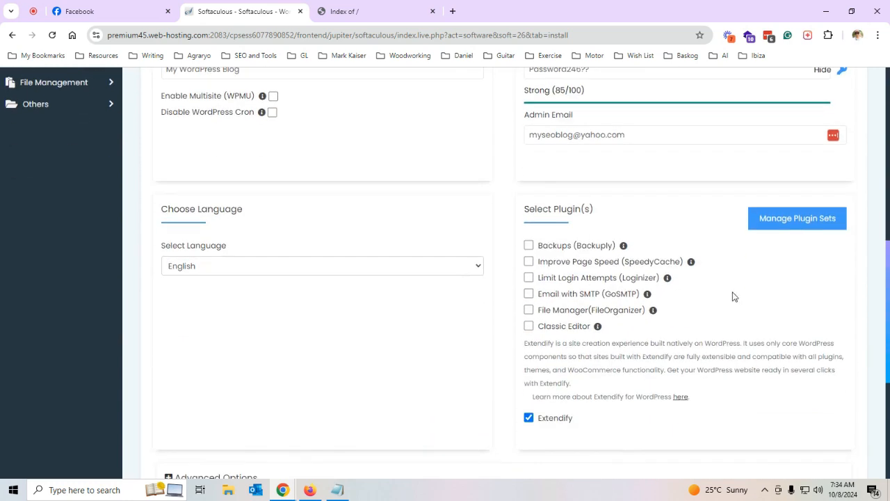
{"action": "left_click", "coordinate": [528, 418]}
{"action": "scroll", "coordinate": [582, 311], "scroll_direction": "up", "scroll_amount": 4}
{"action": "scroll", "coordinate": [465, 311], "scroll_direction": "down", "scroll_amount": 3}
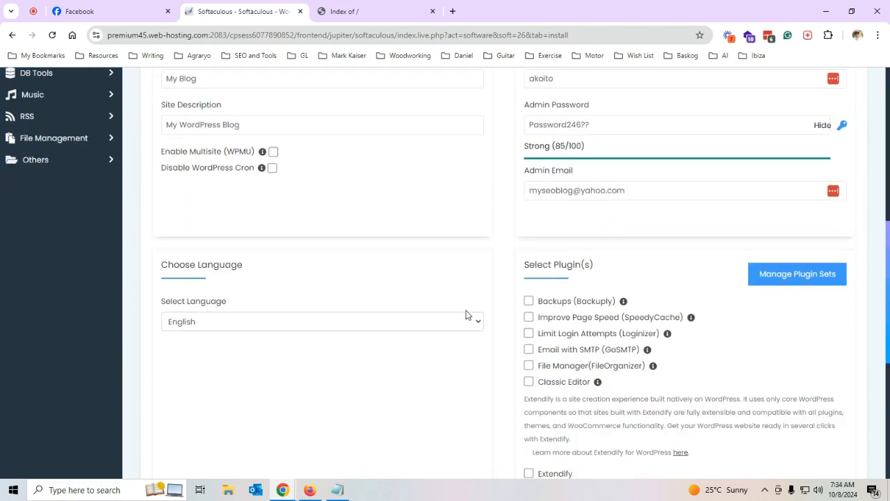
{"action": "scroll", "coordinate": [466, 314], "scroll_direction": "down", "scroll_amount": 5}
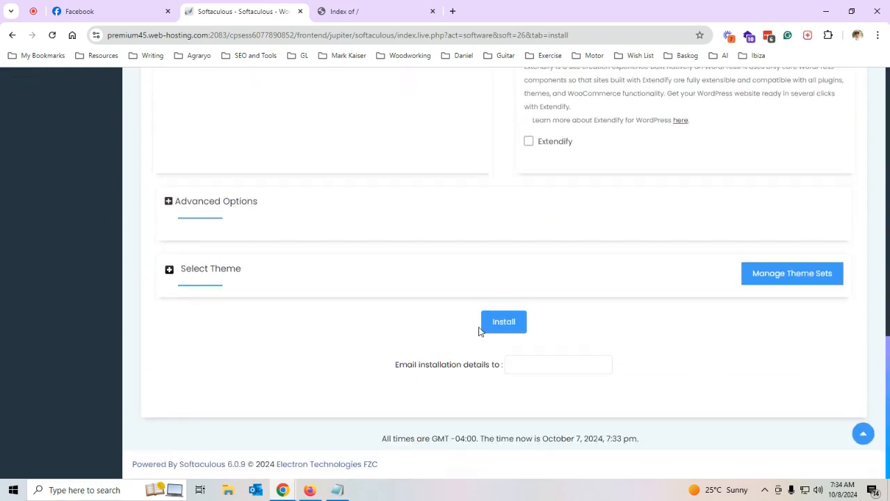
Copy the admin e-mail into the installation-details field and start the installation.
{"action": "left_click", "coordinate": [540, 365]}
{"action": "scroll", "coordinate": [571, 298], "scroll_direction": "up", "scroll_amount": 6}
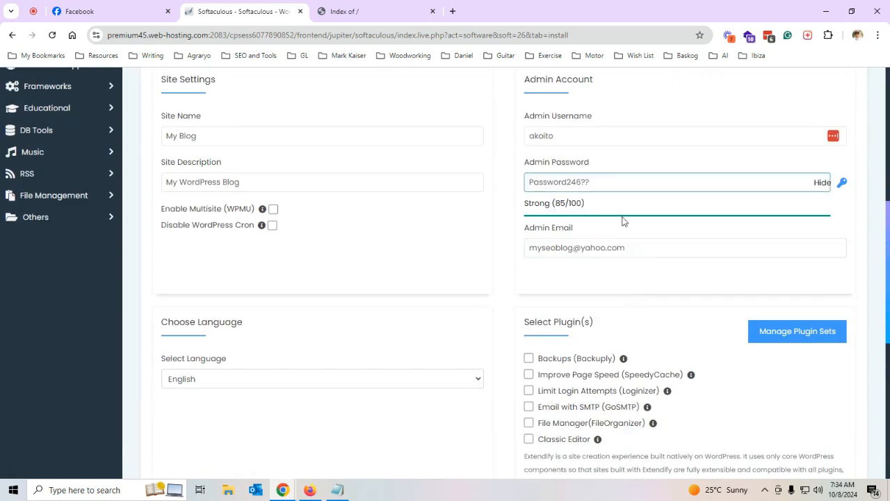
{"action": "left_click", "coordinate": [650, 250]}
{"action": "left_click_drag", "start_coordinate": [650, 250], "coordinate": [497, 258]}
{"action": "key", "text": "ctrl+c"}
{"action": "scroll", "coordinate": [507, 301], "scroll_direction": "down", "scroll_amount": 6}
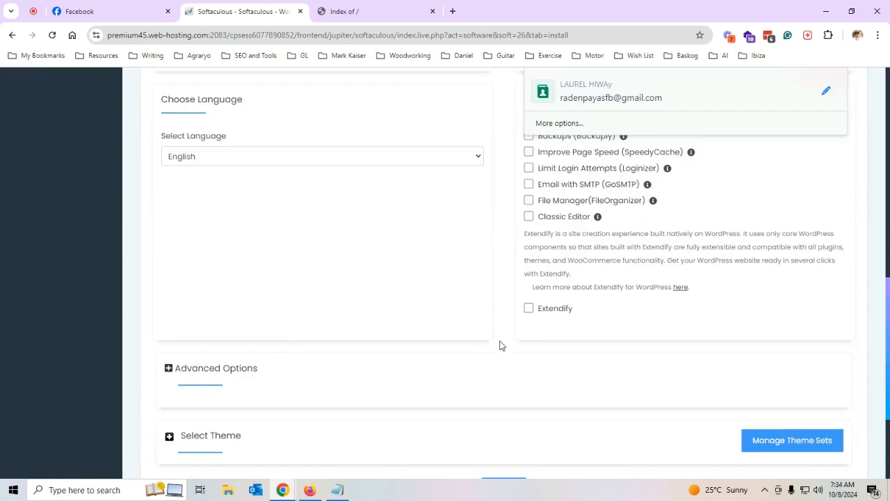
{"action": "left_click", "coordinate": [527, 366]}
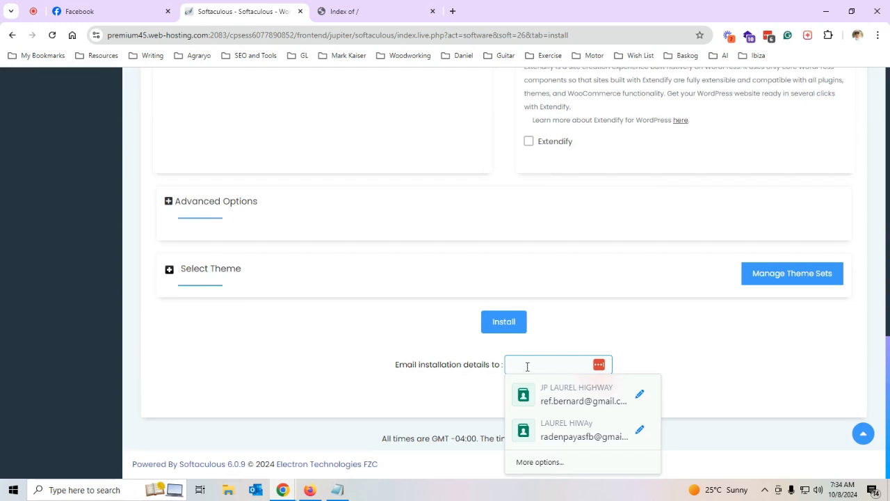
{"action": "key", "text": "ctrl+v"}
{"action": "left_click", "coordinate": [442, 328]}
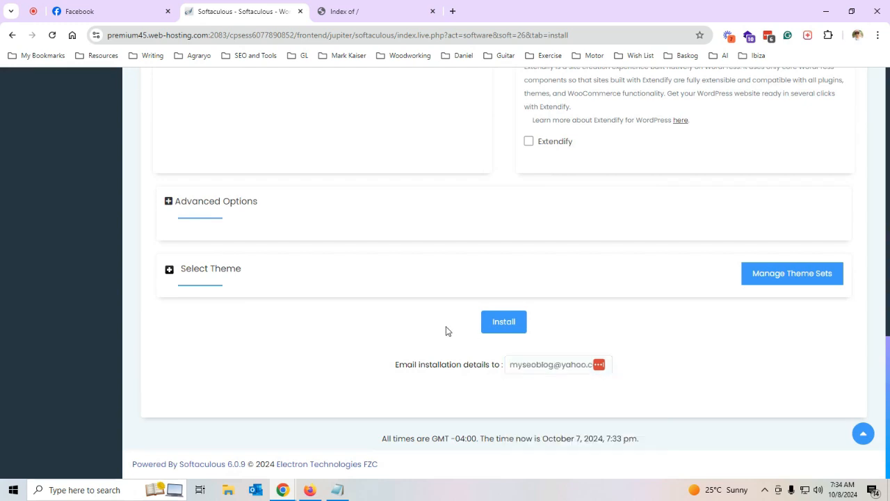
{"action": "left_click", "coordinate": [485, 323]}
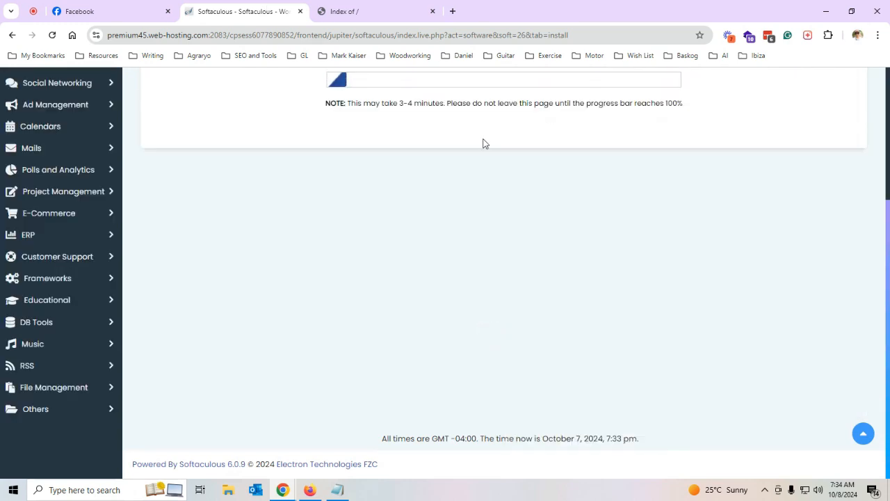
Check netcoworker.com during installation and reload it to pick up WordPress.
{"action": "left_click", "coordinate": [375, 11]}
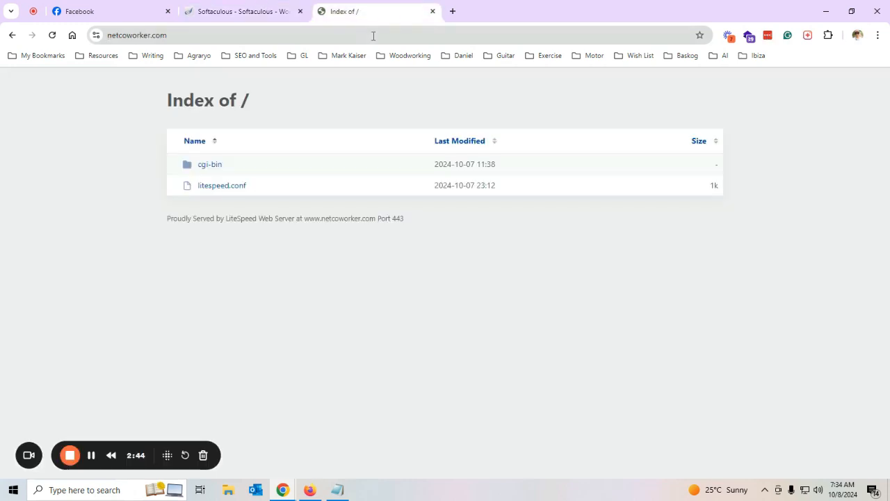
{"action": "left_click", "coordinate": [223, 12]}
{"action": "scroll", "coordinate": [394, 205], "scroll_direction": "up", "scroll_amount": 3}
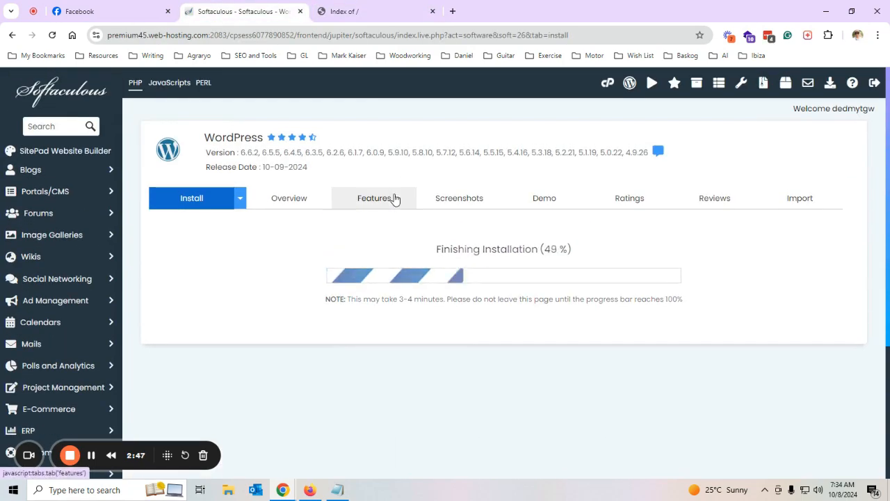
{"action": "left_click", "coordinate": [345, 11]}
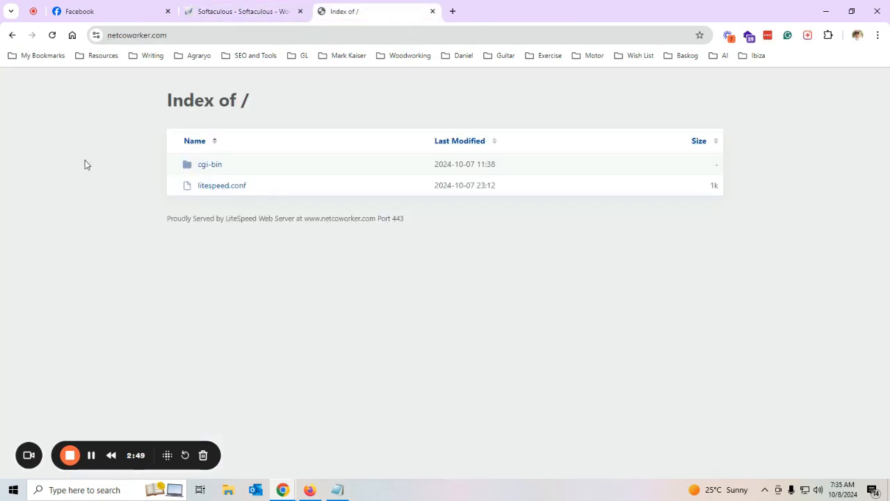
{"action": "left_click", "coordinate": [54, 37]}
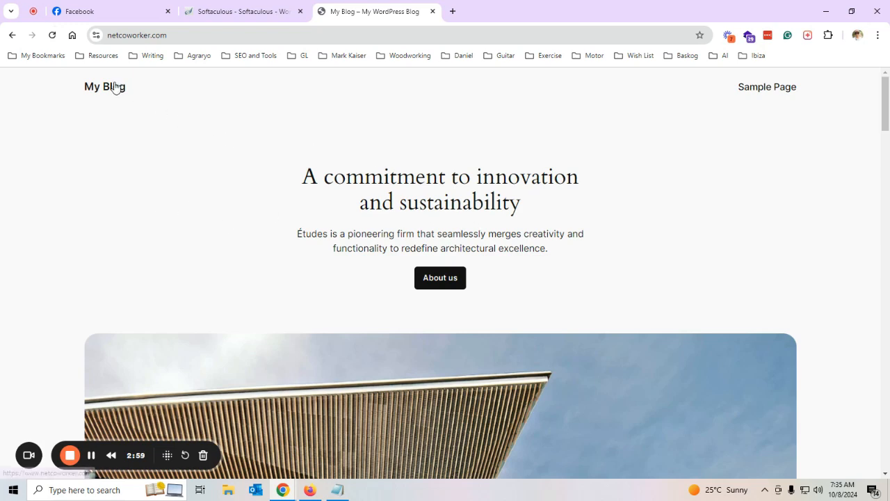
Compare the installation success page with the live My Blog homepage, ending in its address bar.
{"action": "left_click", "coordinate": [251, 10]}
{"action": "left_click", "coordinate": [387, 11]}
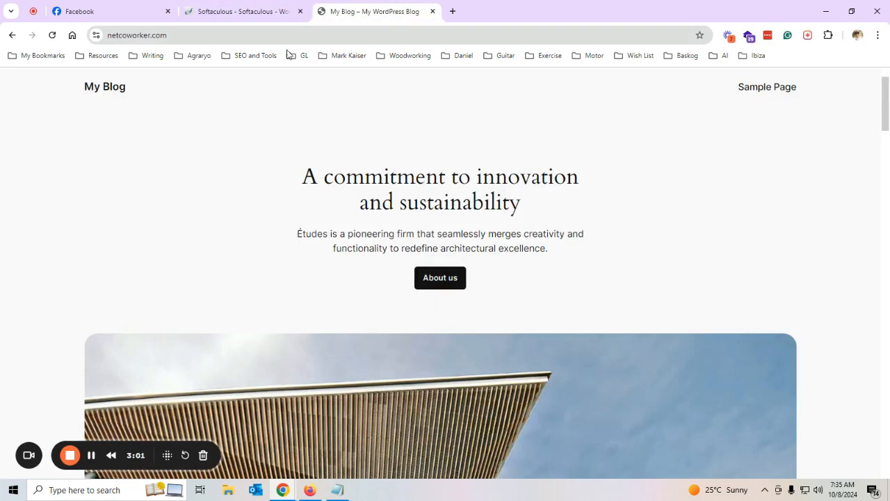
{"action": "left_click", "coordinate": [243, 14]}
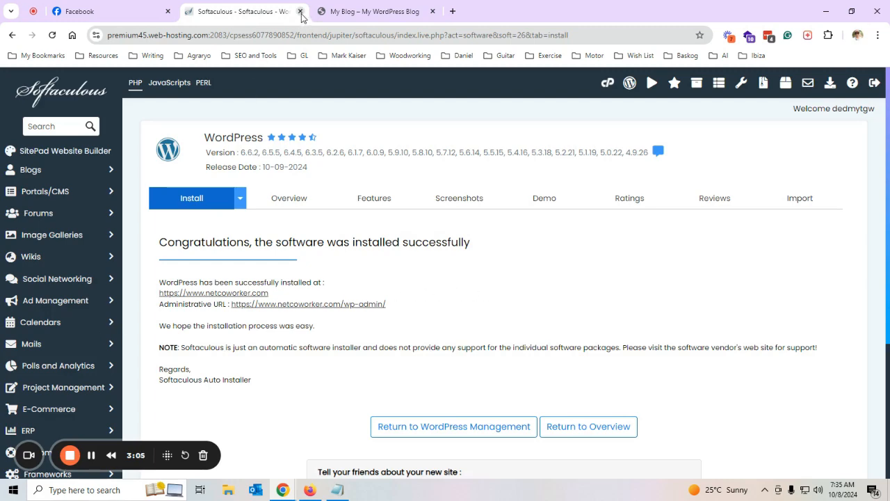
{"action": "left_click", "coordinate": [338, 12]}
{"action": "left_click", "coordinate": [275, 11]}
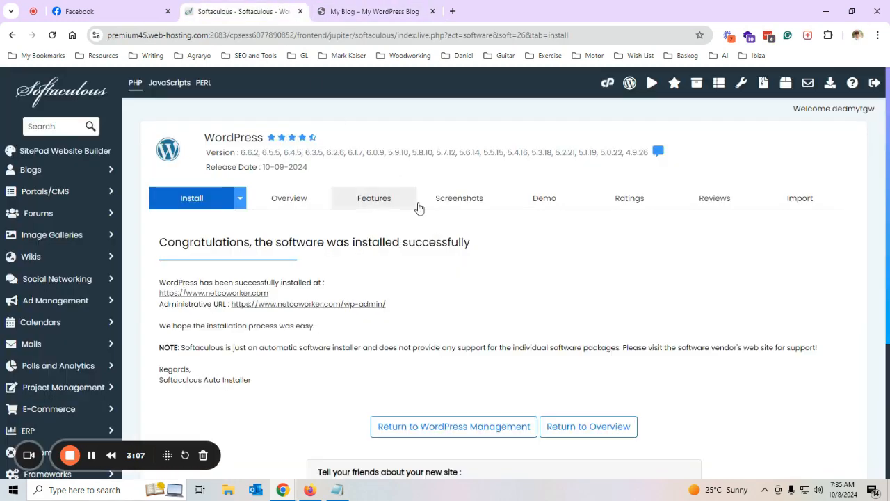
{"action": "scroll", "coordinate": [431, 209], "scroll_direction": "down", "scroll_amount": 3}
{"action": "scroll", "coordinate": [316, 217], "scroll_direction": "up", "scroll_amount": 2}
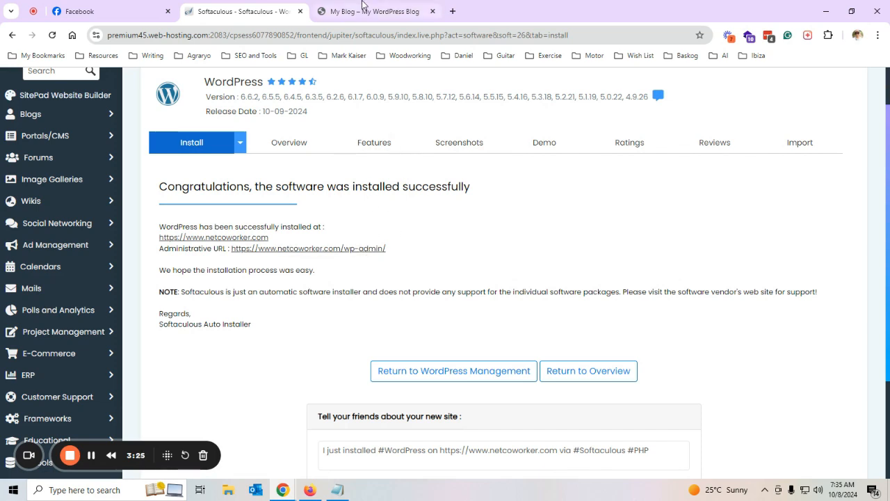
{"action": "left_click", "coordinate": [390, 11]}
{"action": "left_click", "coordinate": [229, 39]}
{"action": "left_click", "coordinate": [235, 39]}
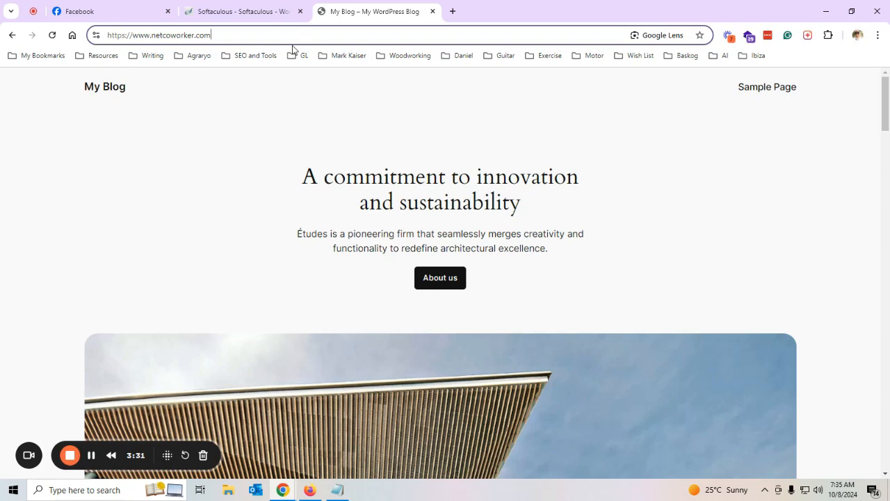
Log in at netcoworker.com/wp-admin with the admin username and password, with Remember Me ticked.
{"action": "type", "text": "/wp-a"}
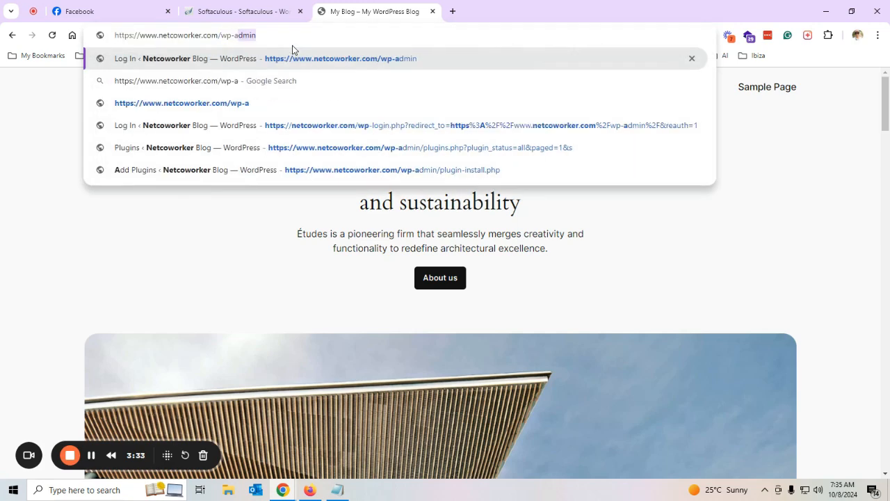
{"action": "type", "text": "dmin"}
{"action": "key", "text": "Return"}
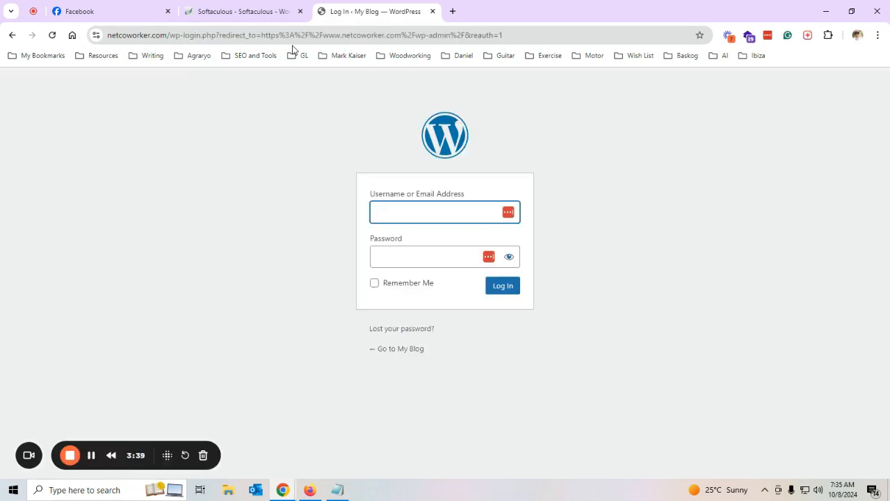
{"action": "type", "text": "akoito"}
{"action": "left_click", "coordinate": [388, 258]}
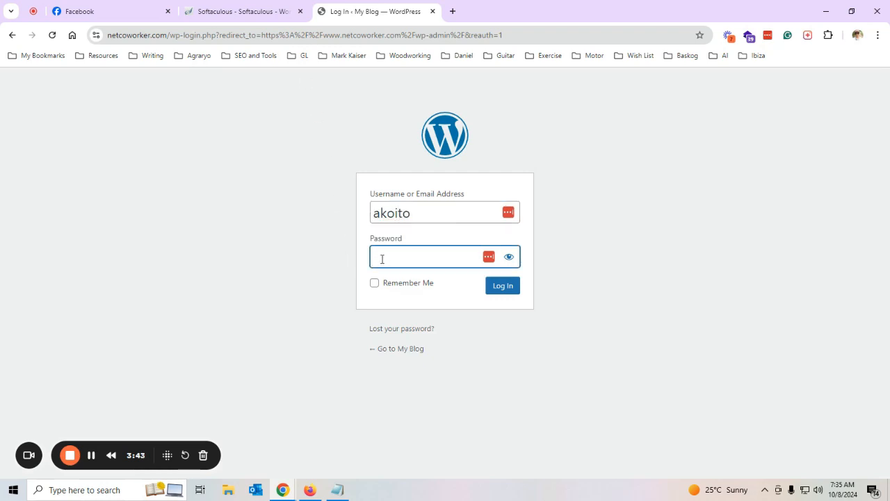
{"action": "type", "text": "•••••••••••••"}
{"action": "left_click", "coordinate": [375, 283]}
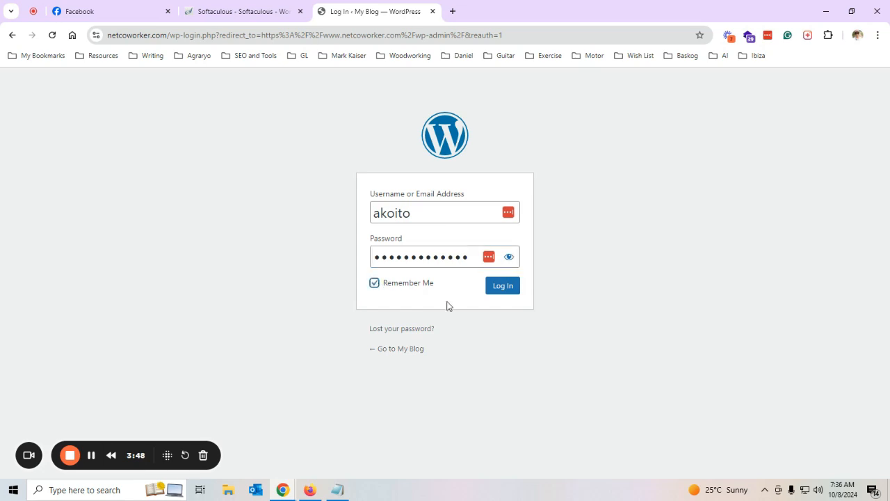
{"action": "left_click", "coordinate": [505, 292]}
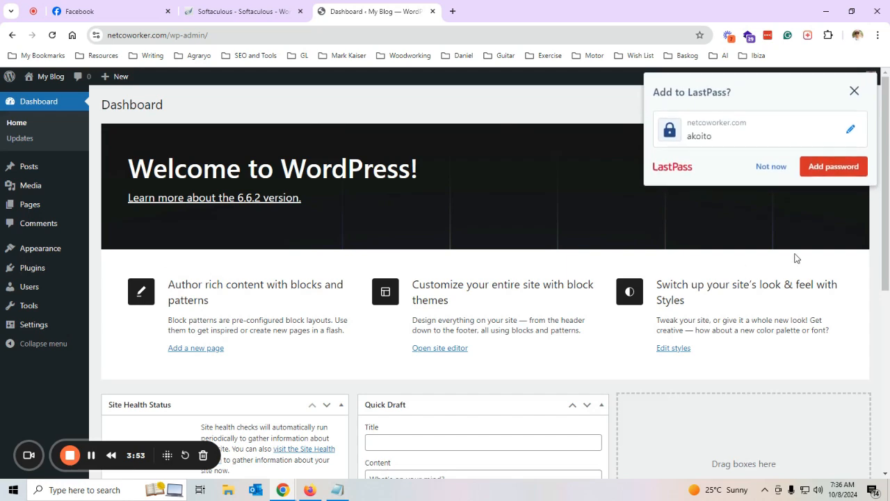
Close the LastPass save-password popup over the WordPress Dashboard.
{"action": "left_click", "coordinate": [855, 91]}
{"action": "mouse_move", "coordinate": [59, 196]}
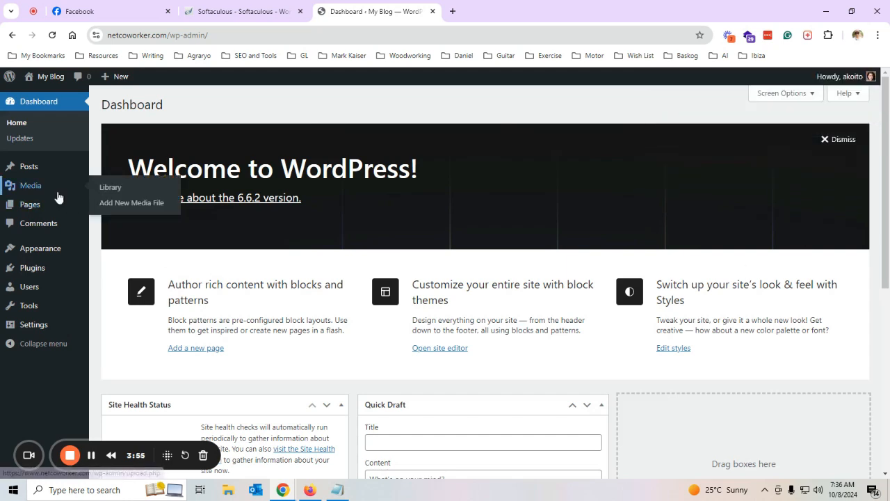
{"action": "mouse_move", "coordinate": [45, 172]}
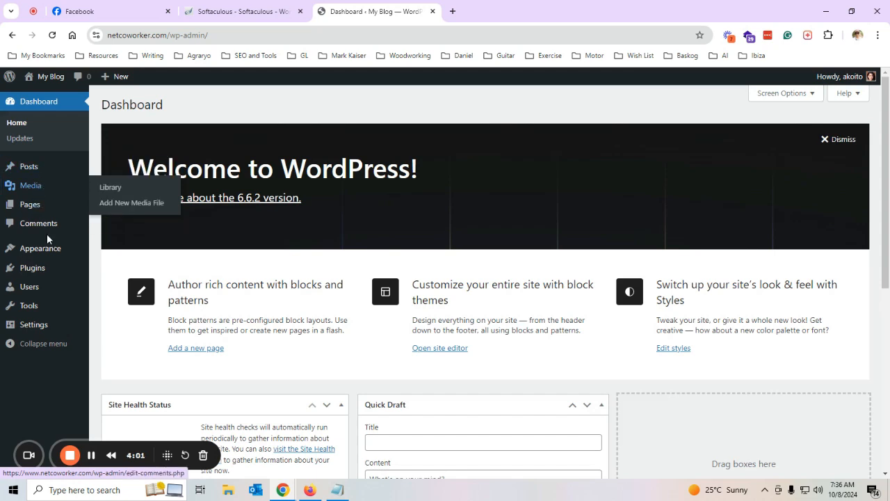
{"action": "mouse_move", "coordinate": [47, 254]}
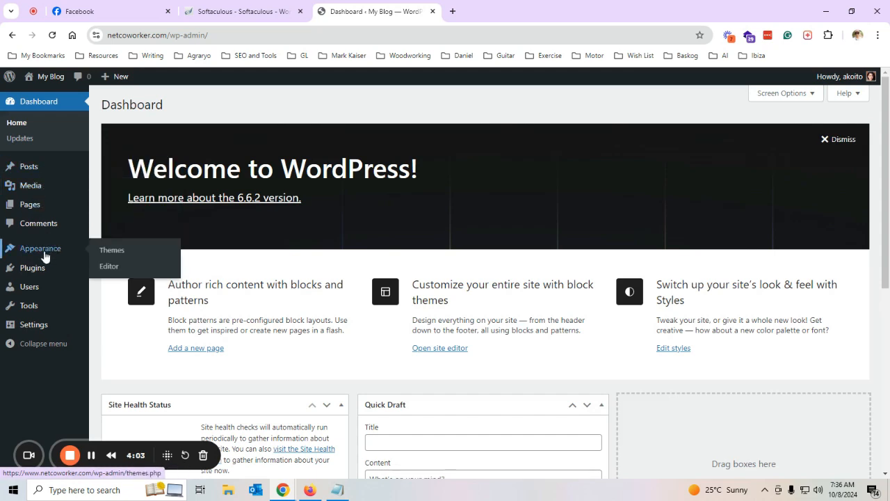
{"action": "mouse_move", "coordinate": [34, 327]}
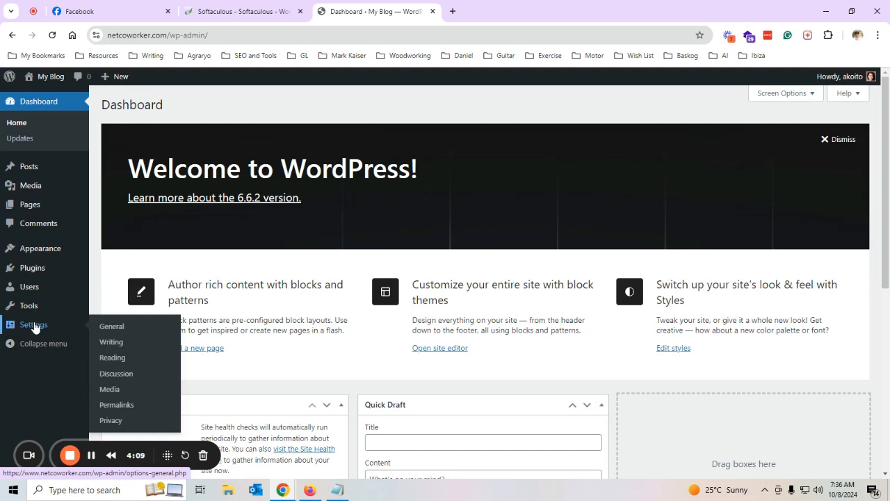
Tick 'Discourage search engines from indexing this site' under Settings > Reading and save.
{"action": "left_click", "coordinate": [111, 358]}
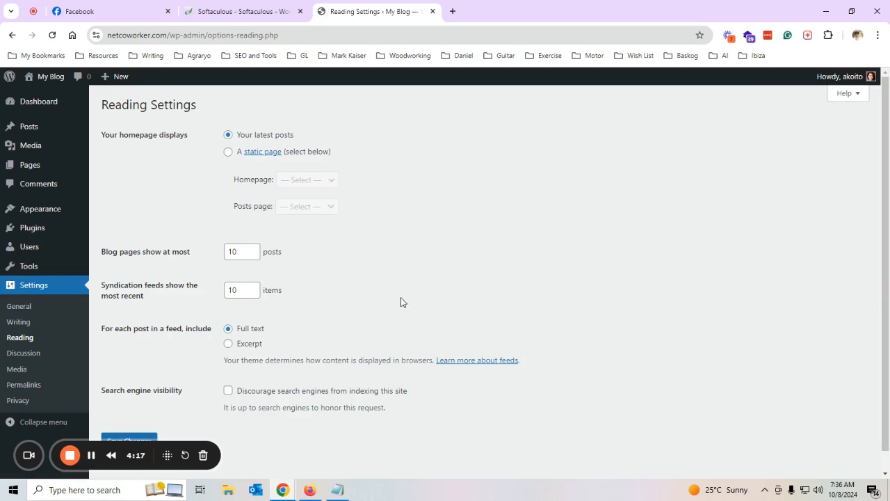
{"action": "scroll", "coordinate": [402, 304], "scroll_direction": "down", "scroll_amount": 1}
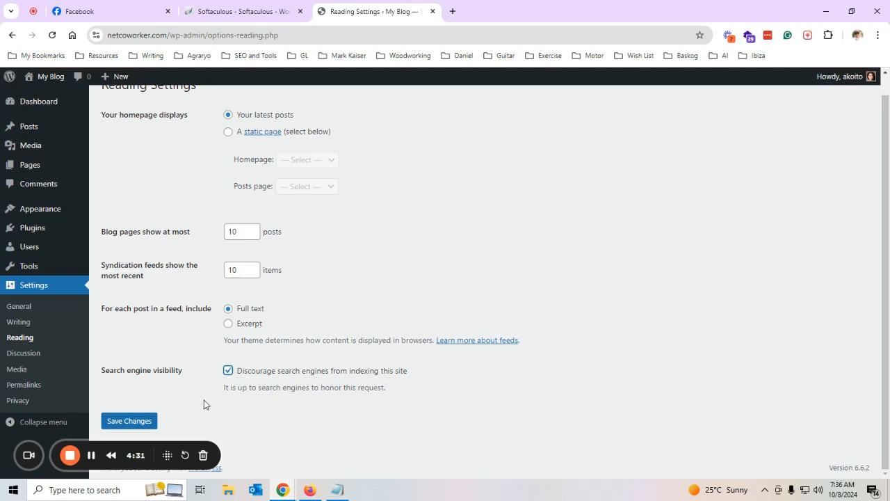
{"action": "left_click", "coordinate": [147, 421]}
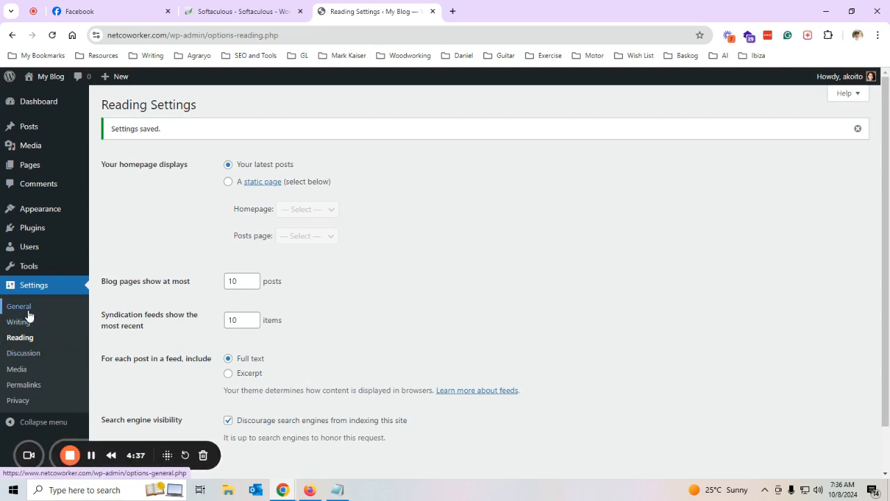
Open Settings > Permalinks and review the current Day and name structure.
{"action": "left_click", "coordinate": [29, 391]}
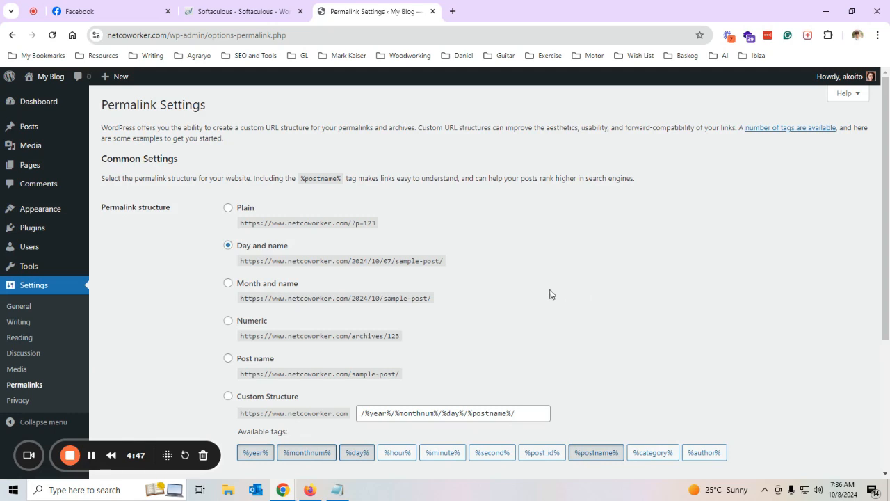
{"action": "scroll", "coordinate": [537, 250], "scroll_direction": "down", "scroll_amount": 1}
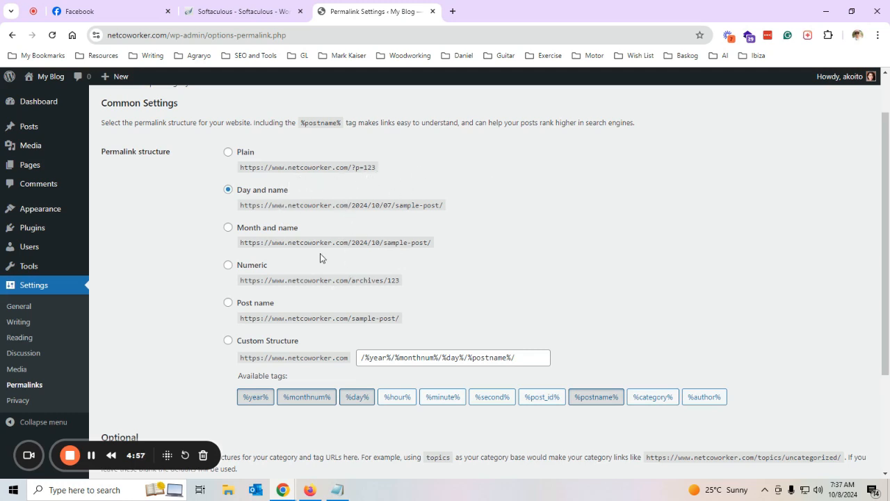
Load netcoworker.com in a new browser tab and look over its Sample Page.
{"action": "left_click", "coordinate": [458, 12]}
{"action": "type", "text": "net"}
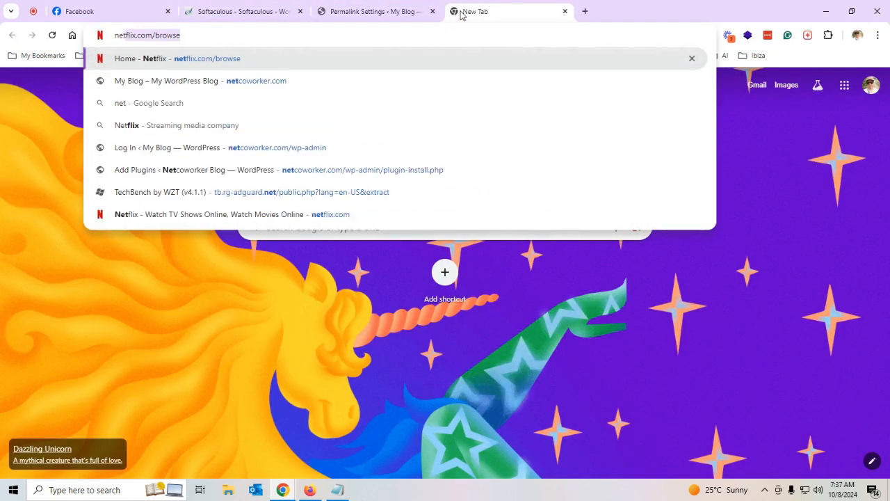
{"action": "left_click", "coordinate": [227, 81]}
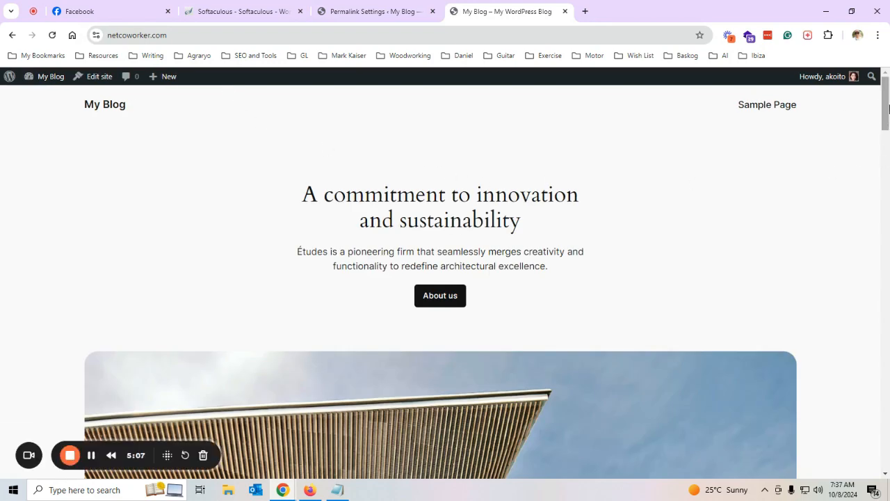
{"action": "mouse_move", "coordinate": [889, 105]}
{"action": "left_mouse_down"}
{"action": "mouse_move", "coordinate": [889, 317]}
{"action": "mouse_move", "coordinate": [889, 104]}
{"action": "left_mouse_up"}
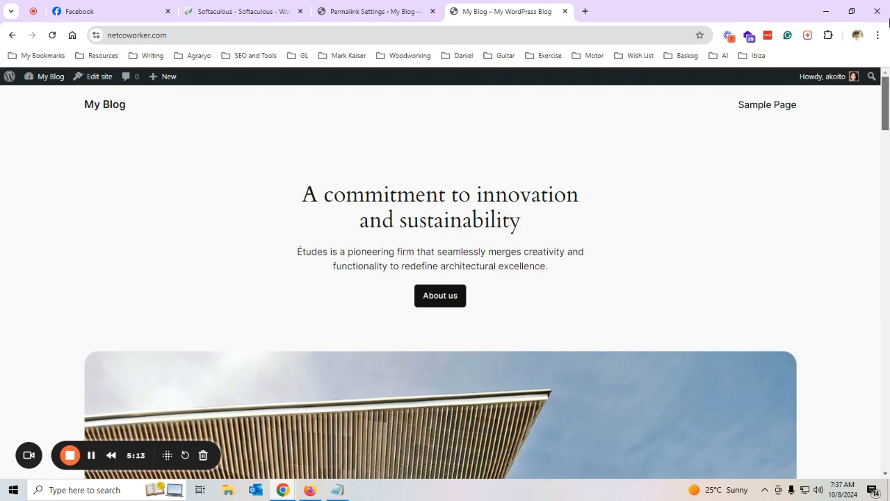
{"action": "mouse_move", "coordinate": [44, 82]}
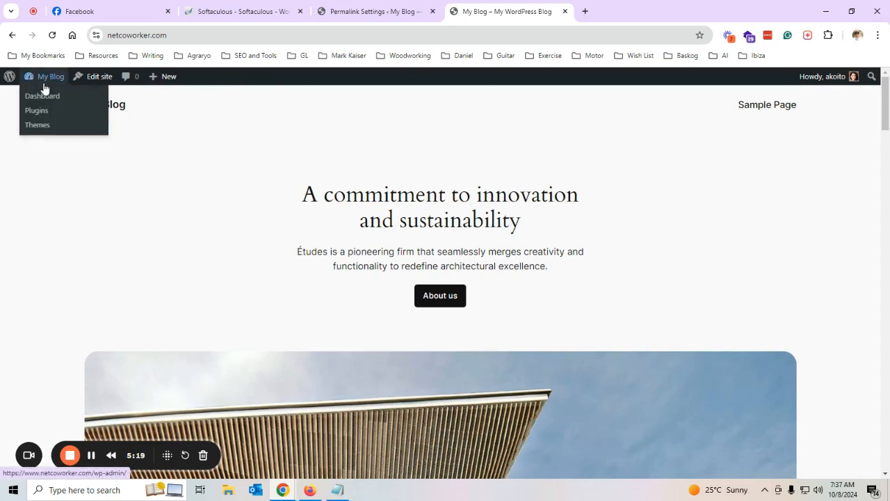
{"action": "left_click", "coordinate": [765, 108]}
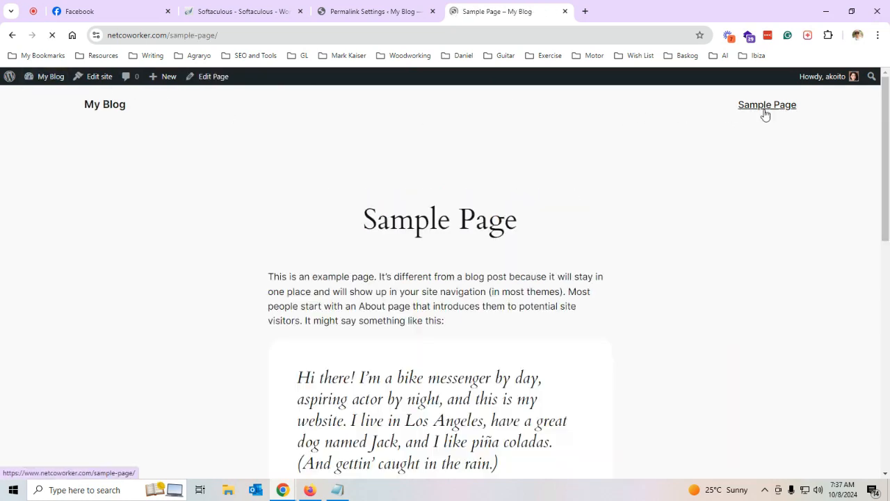
{"action": "scroll", "coordinate": [757, 251], "scroll_direction": "down", "scroll_amount": 8}
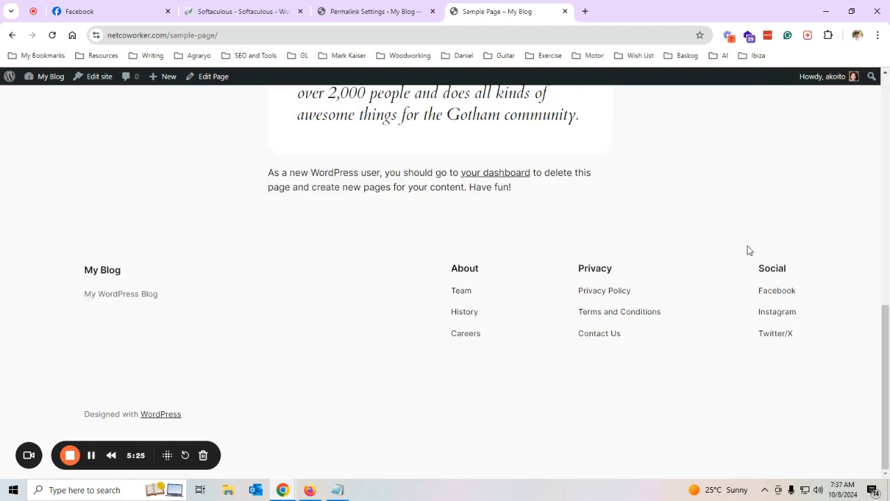
{"action": "scroll", "coordinate": [363, 251], "scroll_direction": "up", "scroll_amount": 10}
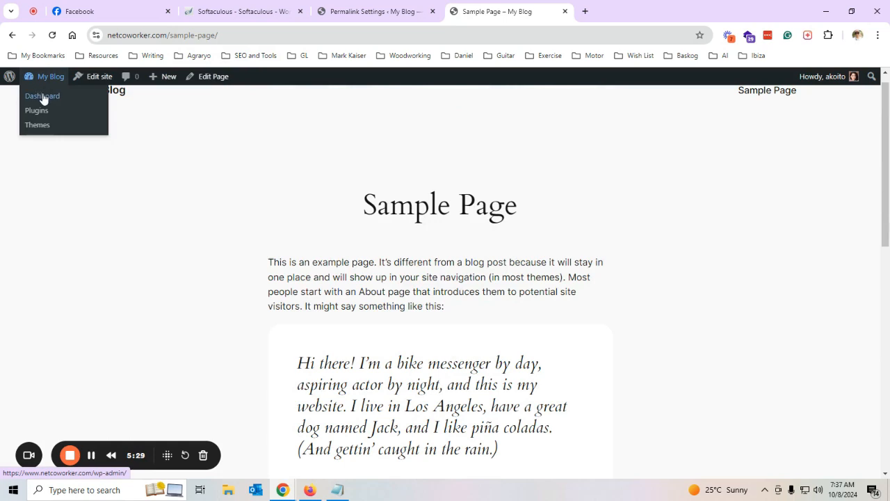
Back in the dashboard, open Posts > All Posts.
{"action": "left_click", "coordinate": [43, 95]}
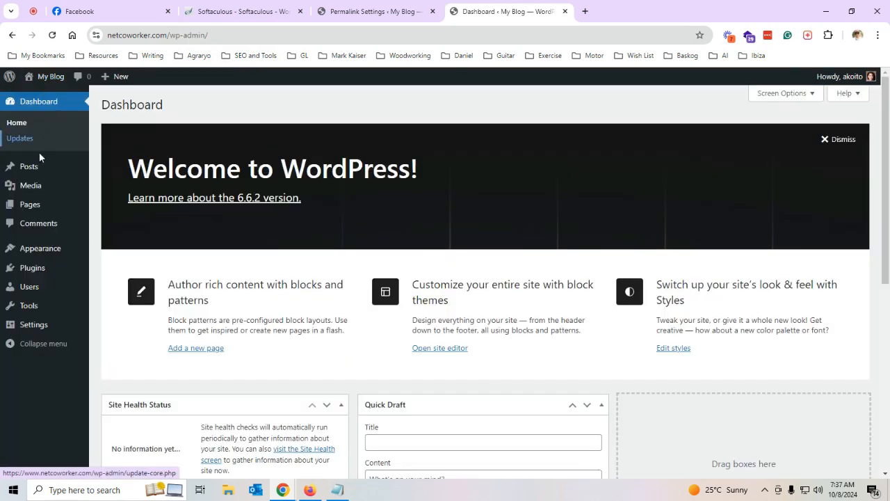
{"action": "mouse_move", "coordinate": [35, 167]}
{"action": "left_click", "coordinate": [127, 171]}
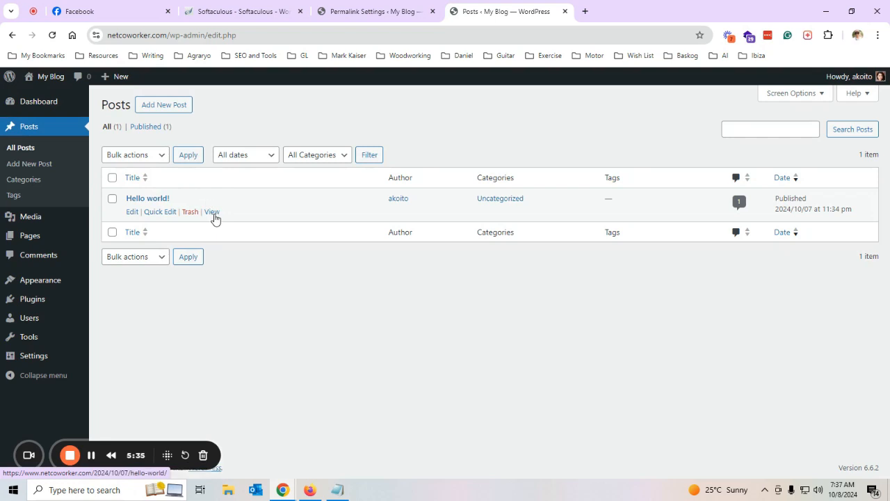
View the Hello world! post, then save a custom permalink structure of /%category%/%postname%/.
{"action": "left_click", "coordinate": [213, 213]}
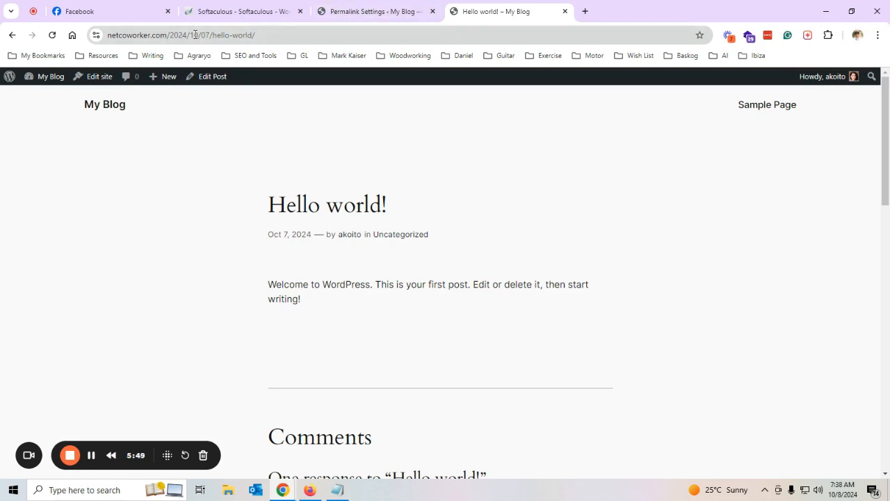
{"action": "left_click", "coordinate": [366, 11]}
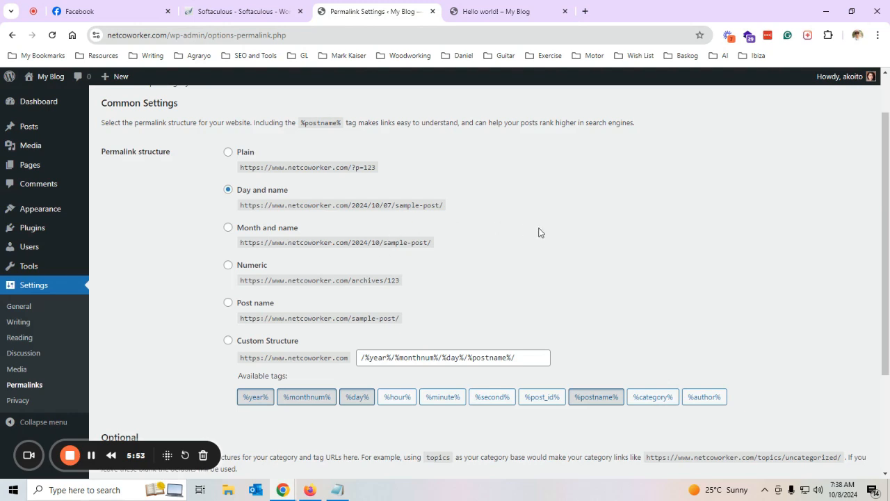
{"action": "left_click", "coordinate": [228, 341]}
{"action": "left_click_drag", "start_coordinate": [535, 356], "coordinate": [342, 352]}
{"action": "key", "text": "BackSpace"}
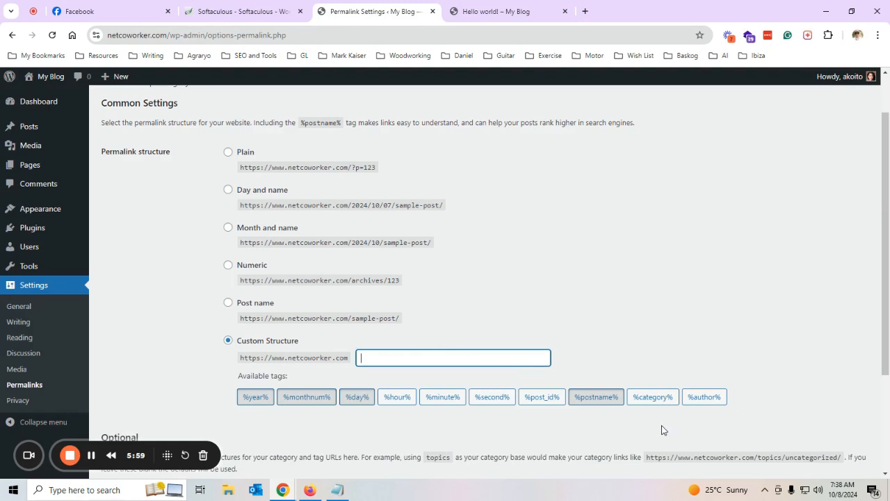
{"action": "left_click", "coordinate": [656, 402]}
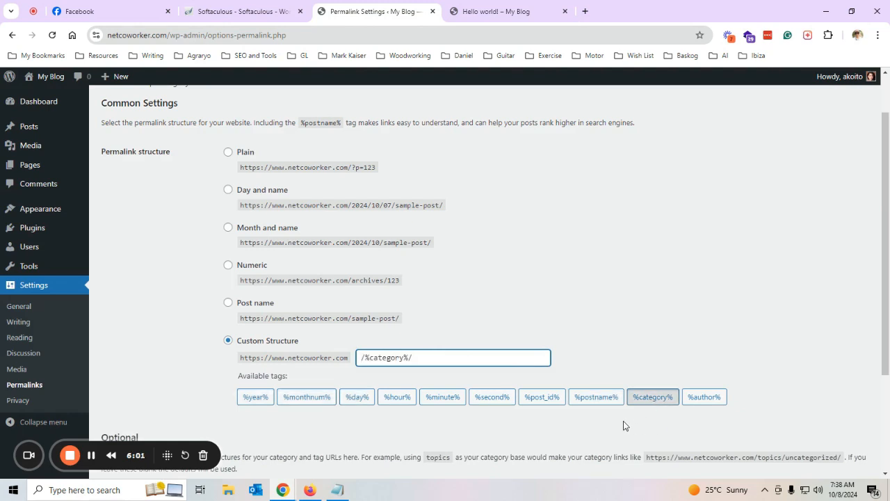
{"action": "left_click", "coordinate": [599, 398]}
{"action": "scroll", "coordinate": [631, 299], "scroll_direction": "down", "scroll_amount": 2}
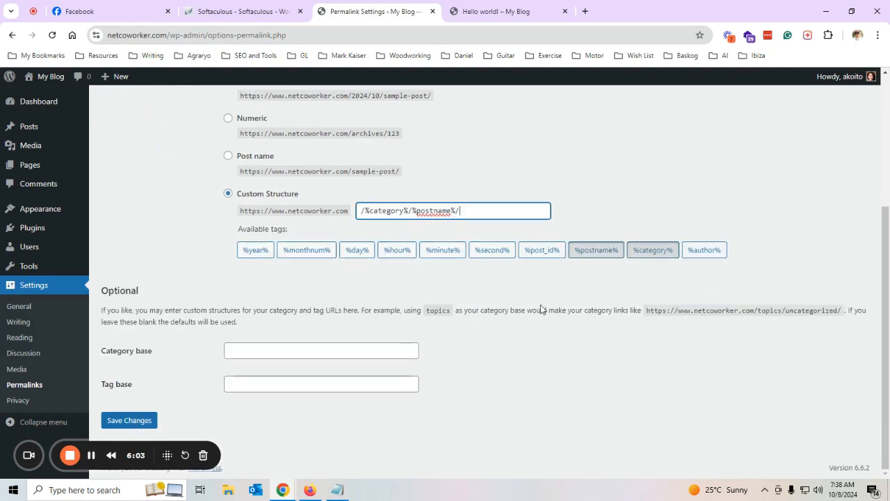
{"action": "left_click", "coordinate": [132, 420]}
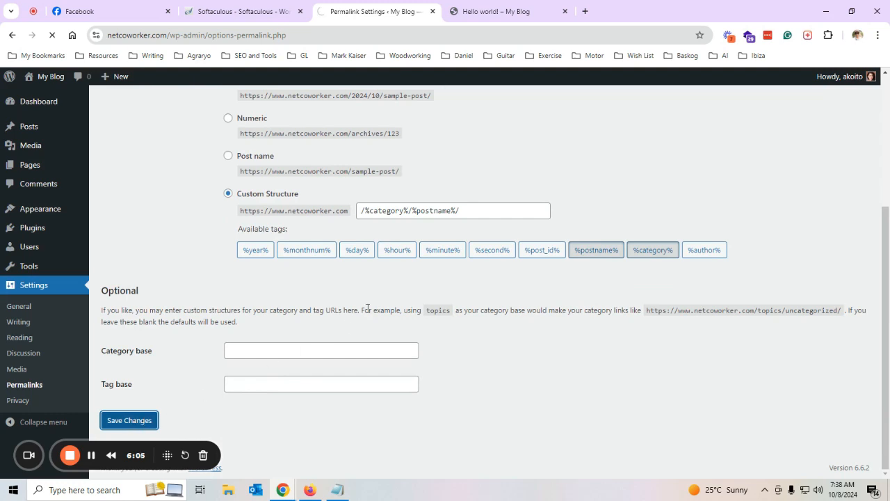
Reload the post to confirm its /uncategorized/hello-world/ address, then check the blog home page.
{"action": "left_click", "coordinate": [508, 15]}
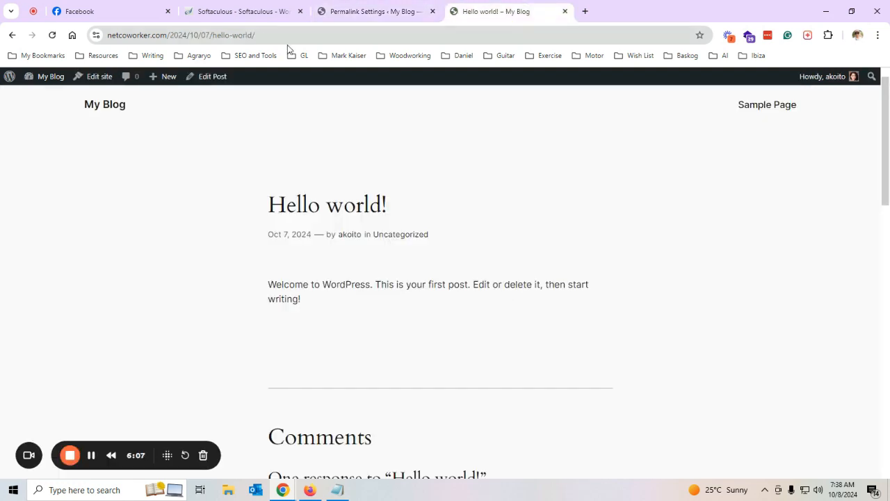
{"action": "left_click", "coordinate": [52, 36]}
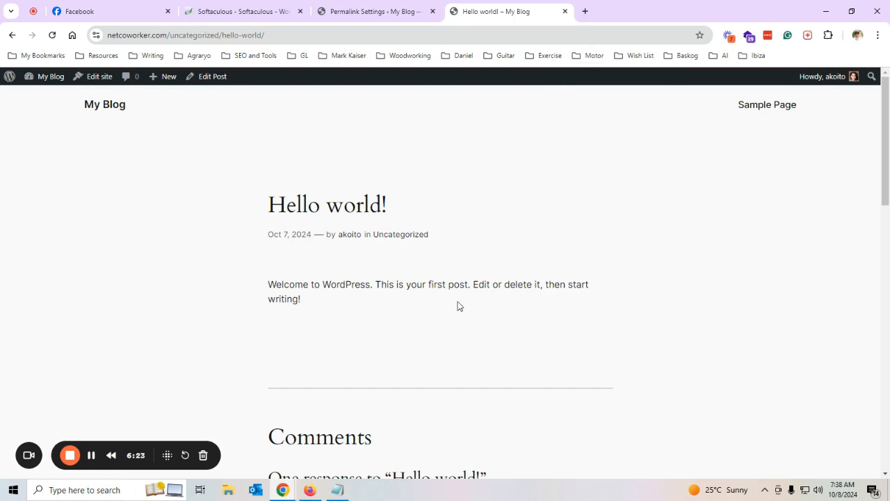
{"action": "left_click", "coordinate": [108, 107]}
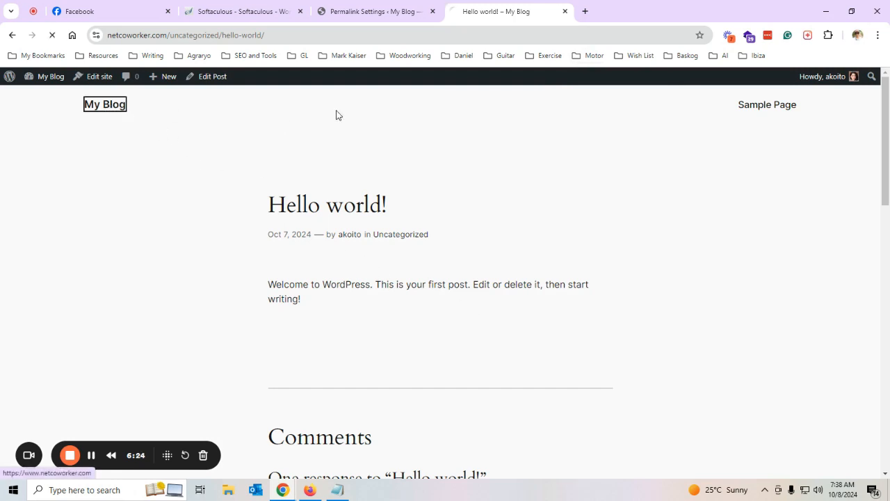
{"action": "left_click", "coordinate": [369, 9]}
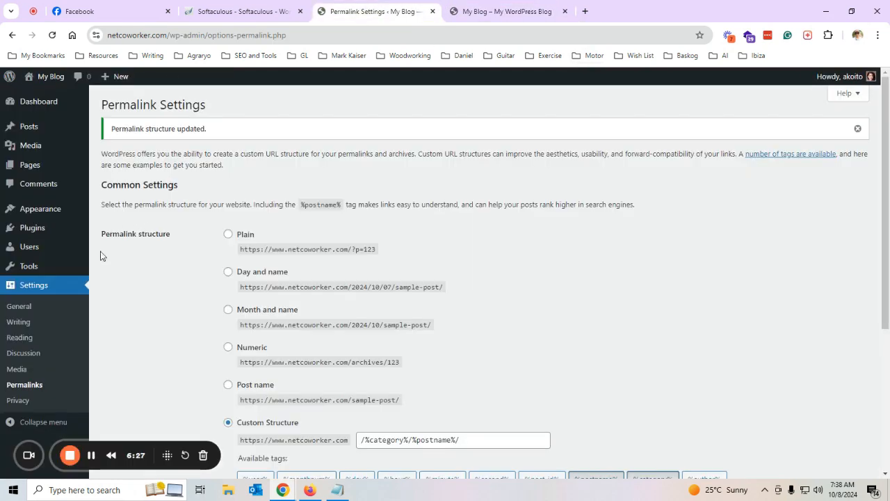
In General Settings, set the title 'Netcoworker News' and tagline 'Daily News Blog', then save.
{"action": "left_click", "coordinate": [28, 308]}
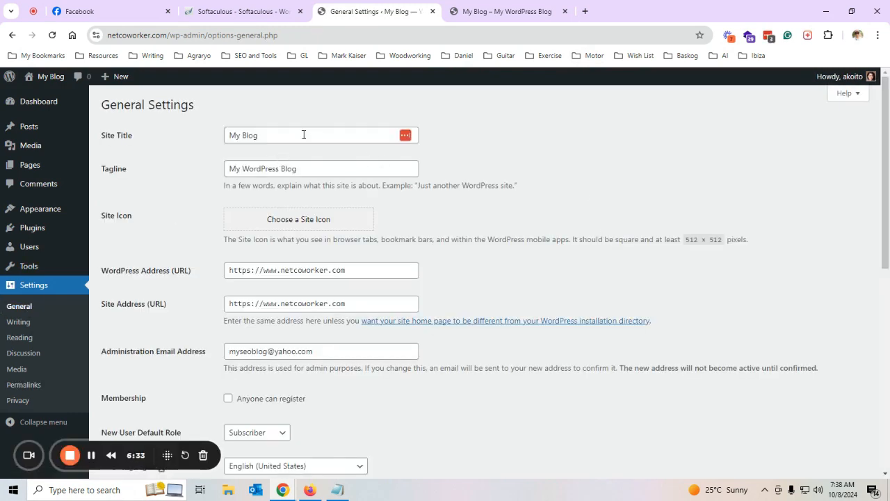
{"action": "triple_click", "coordinate": [303, 134]}
{"action": "mouse_move", "coordinate": [86, 155]}
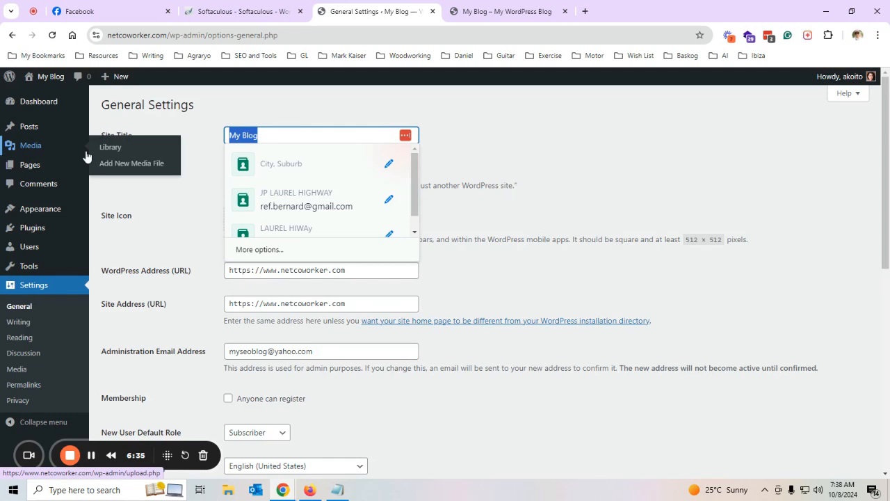
{"action": "type", "text": "Netc"}
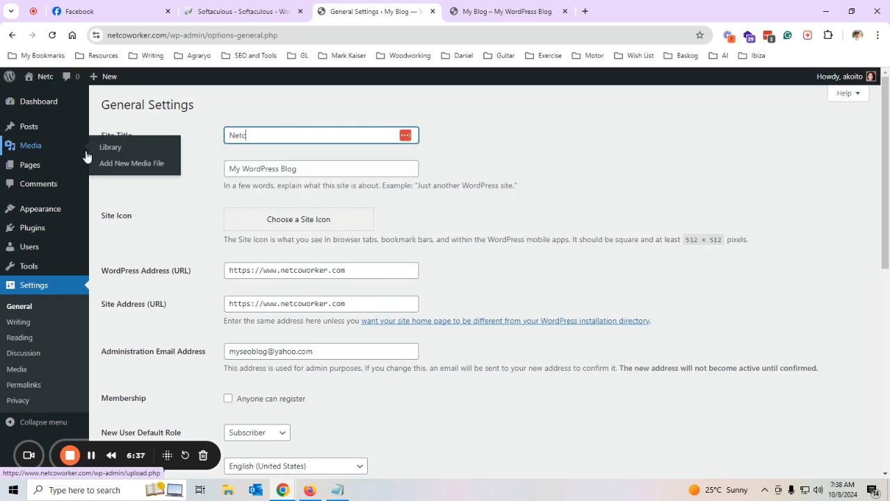
{"action": "type", "text": "worker"}
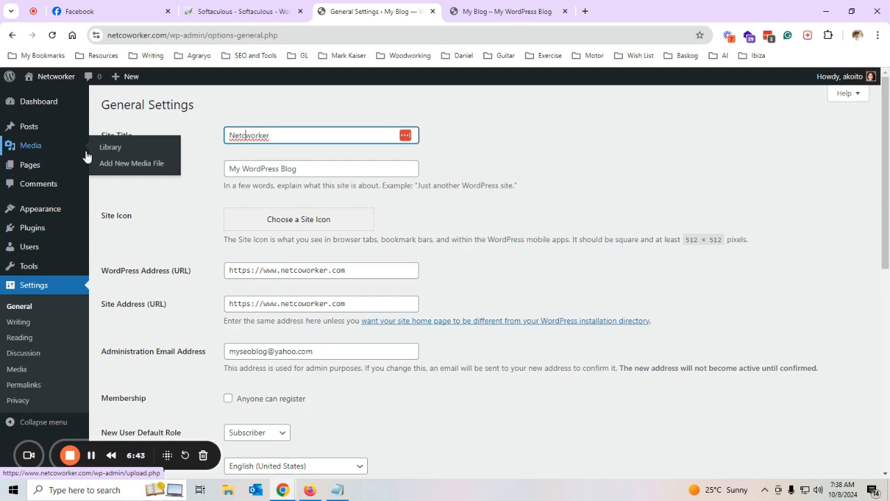
{"action": "key", "text": "BackSpace"}
{"action": "key", "text": "BackSpace"}
{"action": "key", "text": "BackSpace"}
{"action": "key", "text": "BackSpace"}
{"action": "key", "text": "BackSpace"}
{"action": "key", "text": "BackSpace"}
{"action": "type", "text": "oworker"}
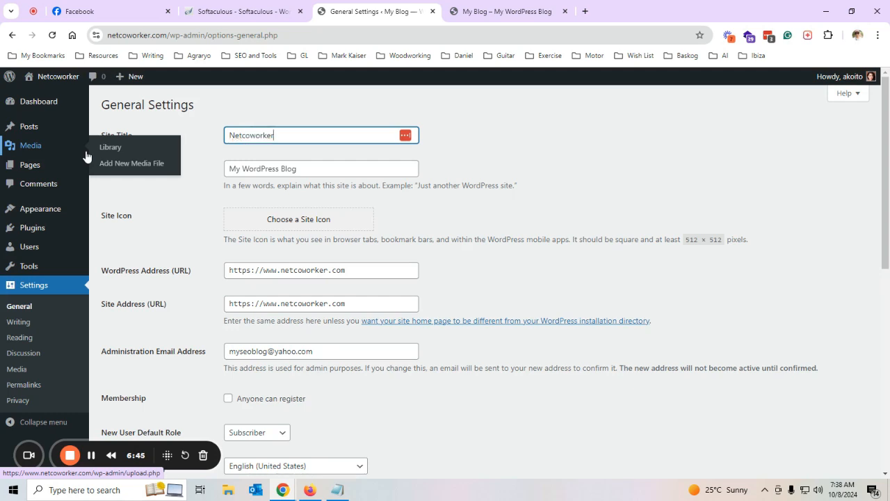
{"action": "type", "text": " Blo"}
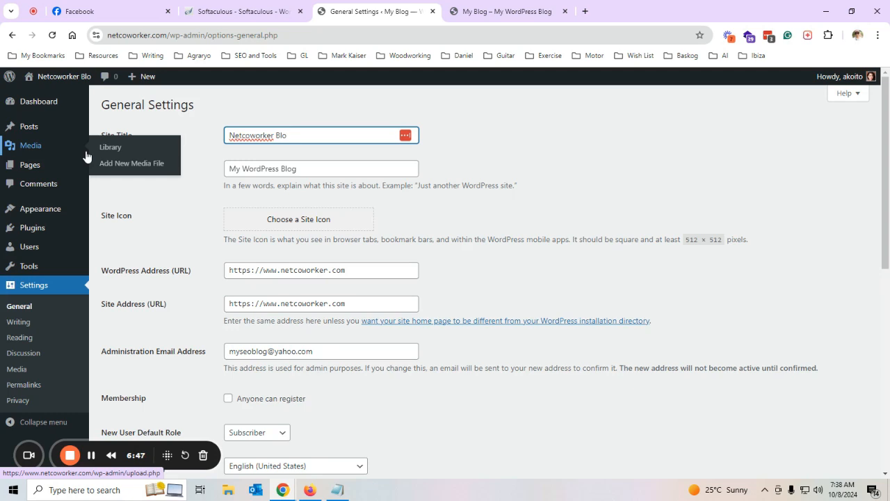
{"action": "key", "text": "BackSpace"}
{"action": "key", "text": "BackSpace"}
{"action": "key", "text": "BackSpace"}
{"action": "type", "text": "News"}
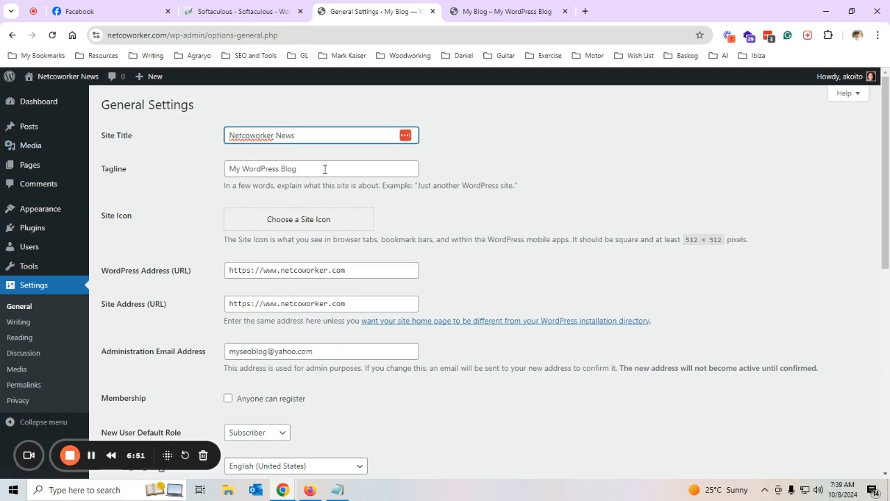
{"action": "key", "text": "Tab"}
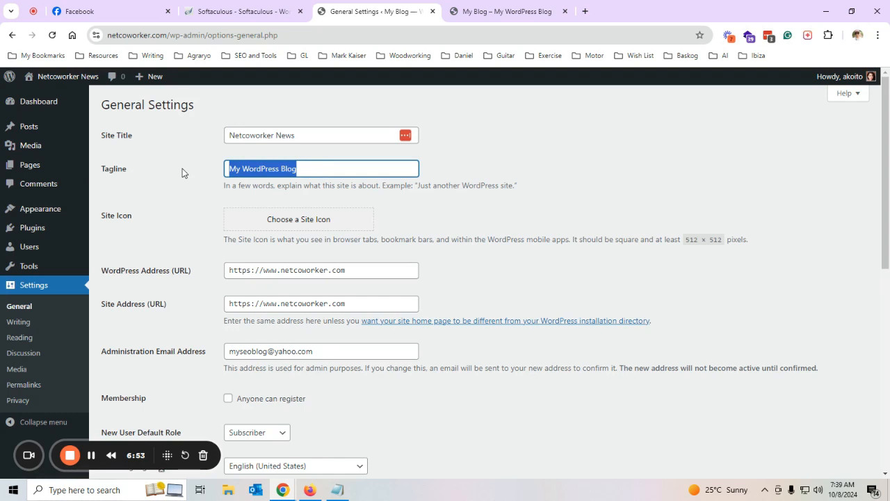
{"action": "type", "text": "Daily N"}
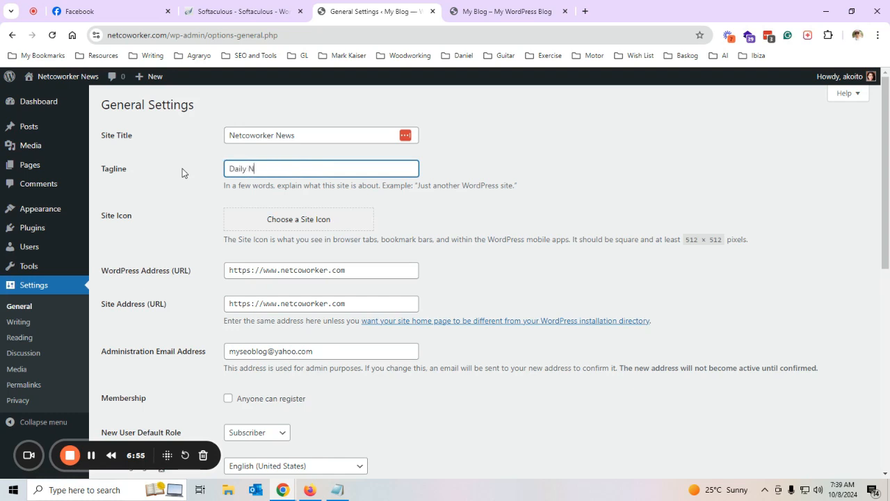
{"action": "type", "text": "ews Blog"}
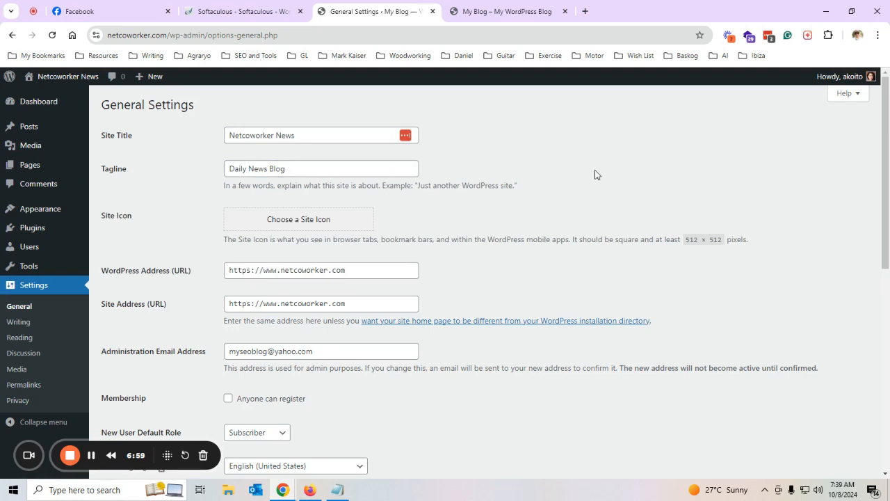
{"action": "scroll", "coordinate": [543, 224], "scroll_direction": "down", "scroll_amount": 5}
{"action": "scroll", "coordinate": [546, 239], "scroll_direction": "down", "scroll_amount": 1}
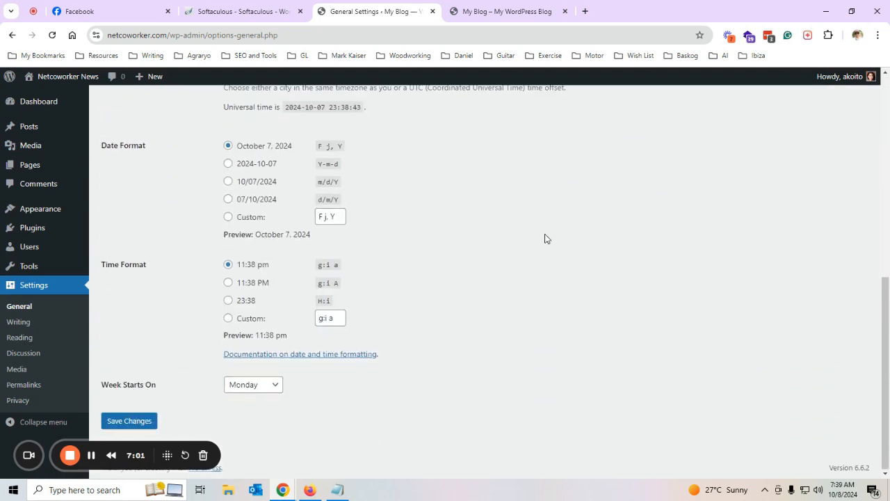
{"action": "left_click", "coordinate": [133, 423]}
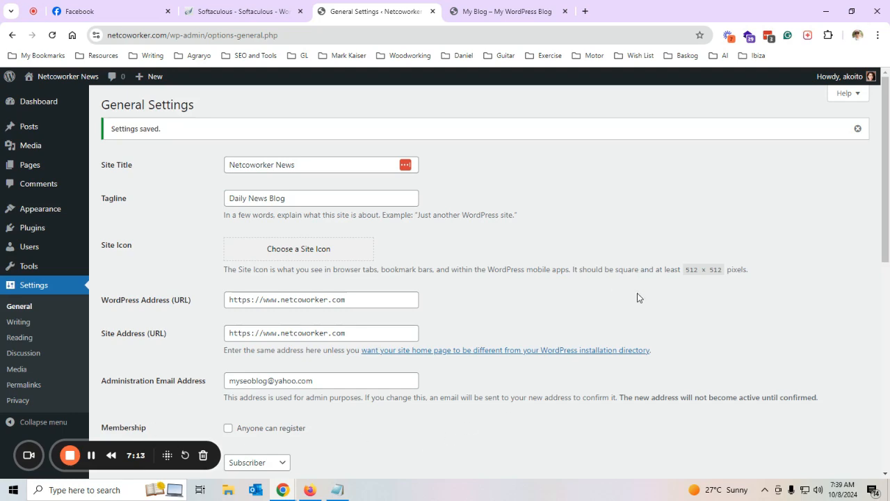
Reload the live homepage to see the 'Netcoworker News' title, then go back to General Settings.
{"action": "scroll", "coordinate": [612, 286], "scroll_direction": "down", "scroll_amount": 5}
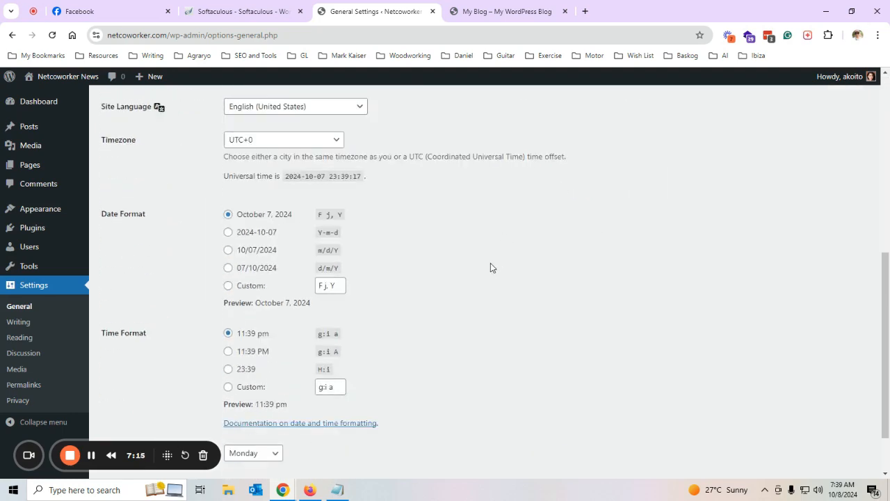
{"action": "scroll", "coordinate": [490, 267], "scroll_direction": "up", "scroll_amount": 5}
{"action": "left_click", "coordinate": [492, 15]}
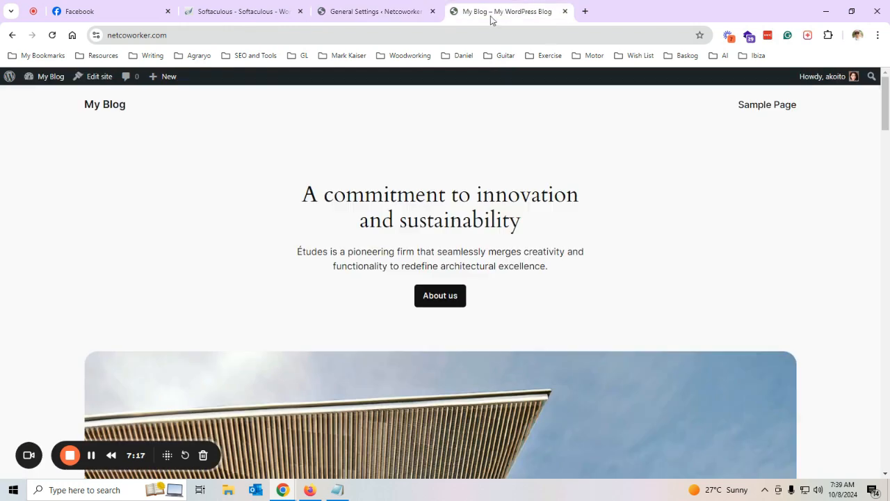
{"action": "left_click", "coordinate": [106, 111]}
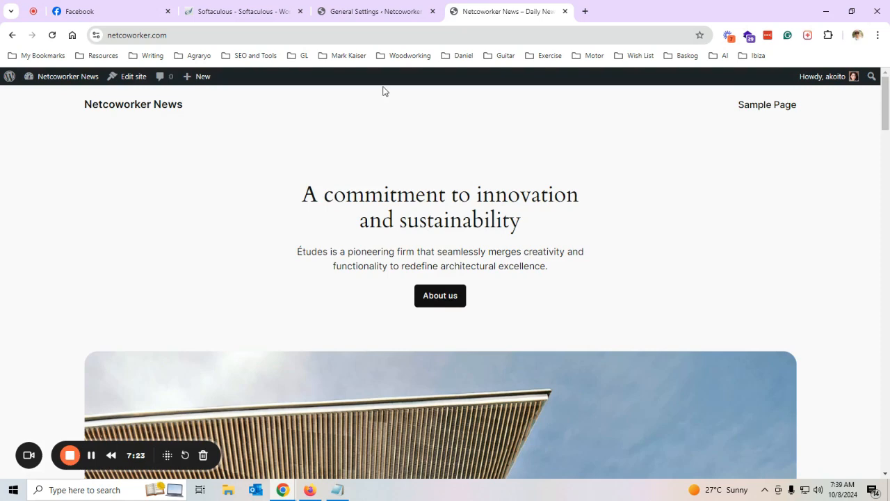
{"action": "left_click", "coordinate": [369, 11]}
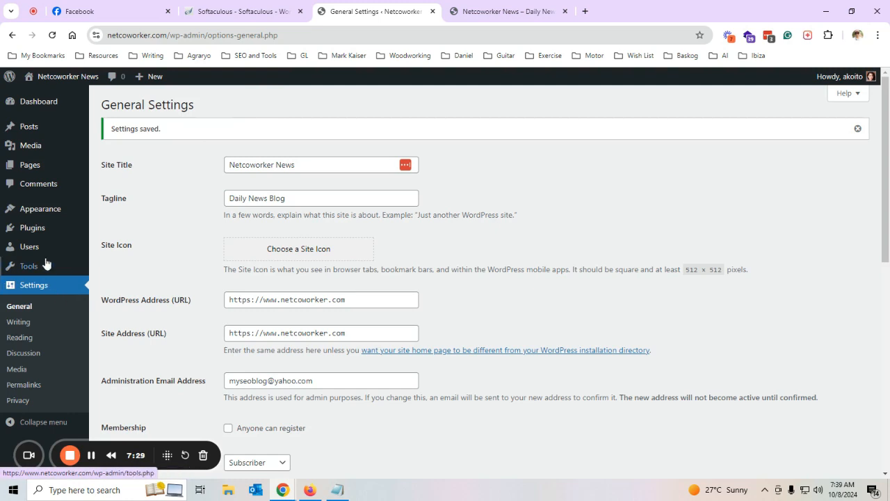
{"action": "mouse_move", "coordinate": [48, 213]}
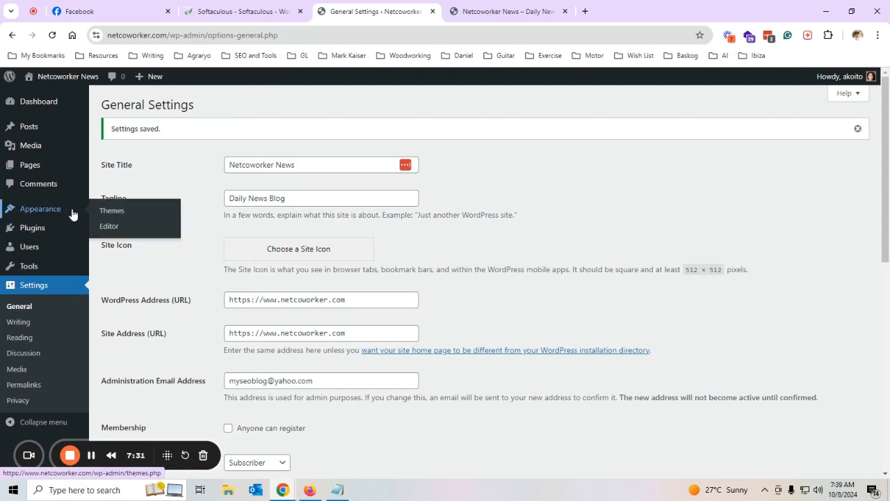
{"action": "left_click", "coordinate": [104, 216]}
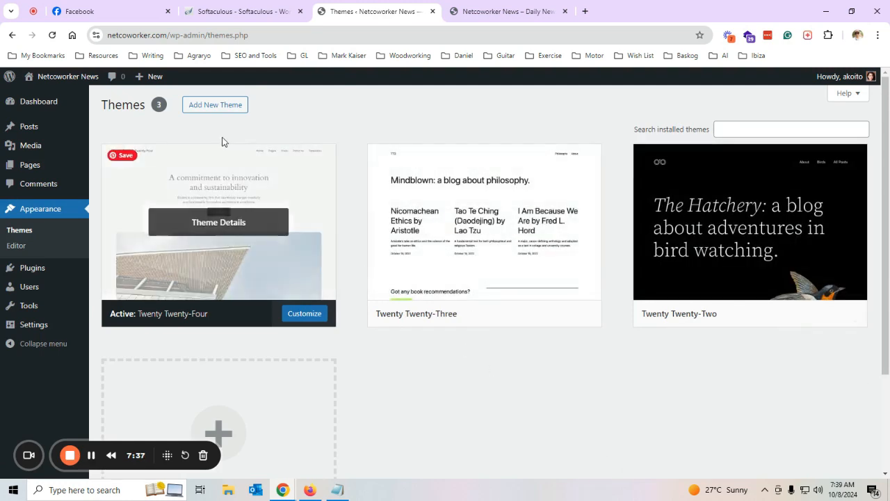
{"action": "left_click", "coordinate": [213, 106]}
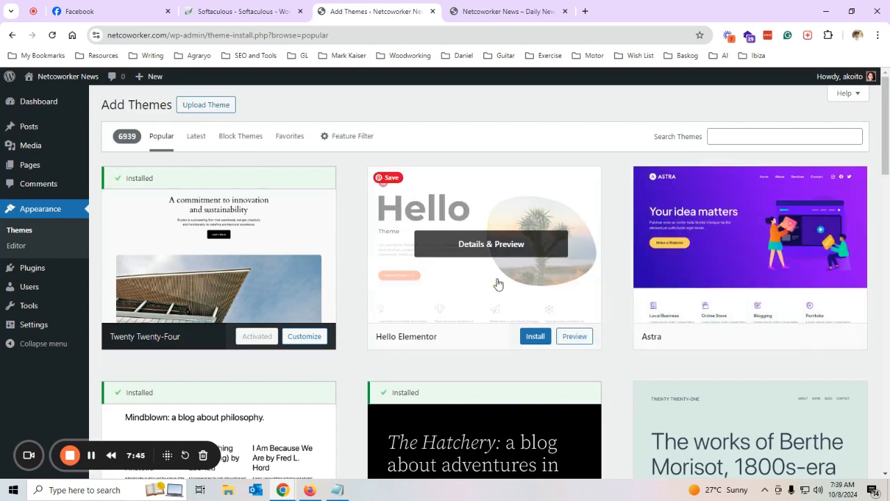
{"action": "scroll", "coordinate": [531, 281], "scroll_direction": "down", "scroll_amount": 6}
{"action": "scroll", "coordinate": [531, 278], "scroll_direction": "down", "scroll_amount": 6}
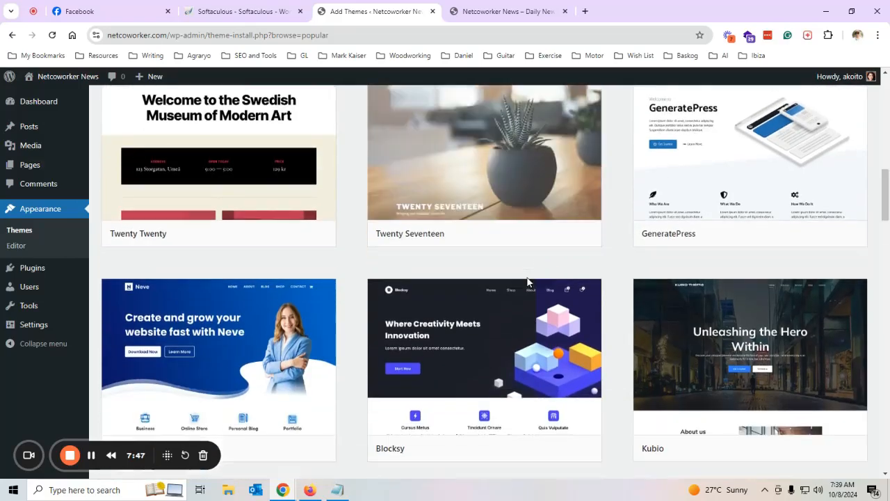
{"action": "scroll", "coordinate": [525, 281], "scroll_direction": "down", "scroll_amount": 3}
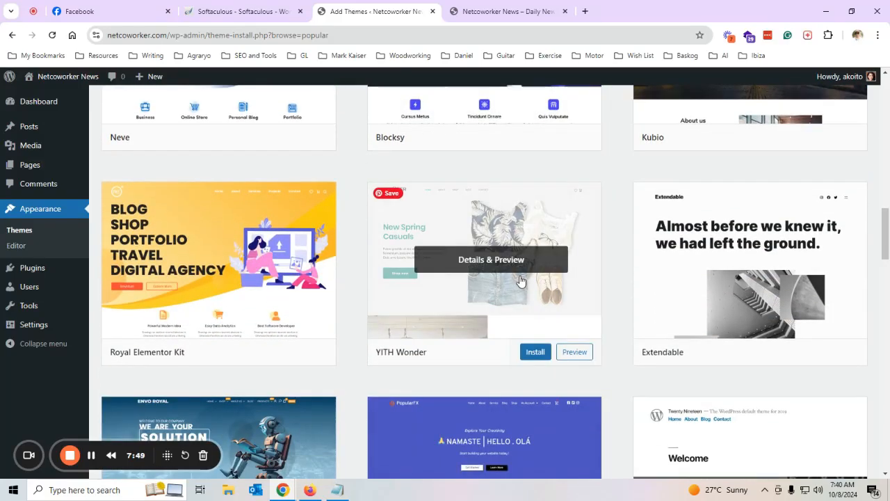
{"action": "scroll", "coordinate": [626, 314], "scroll_direction": "down", "scroll_amount": 4}
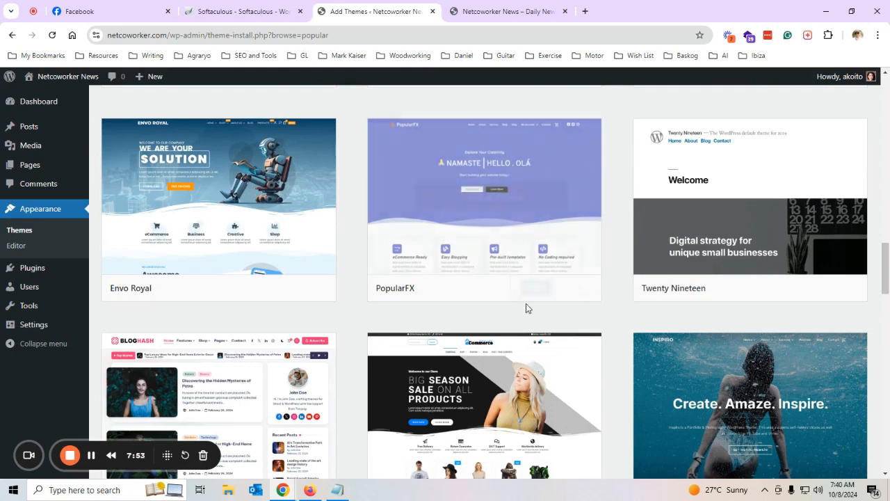
{"action": "left_click", "coordinate": [888, 328]}
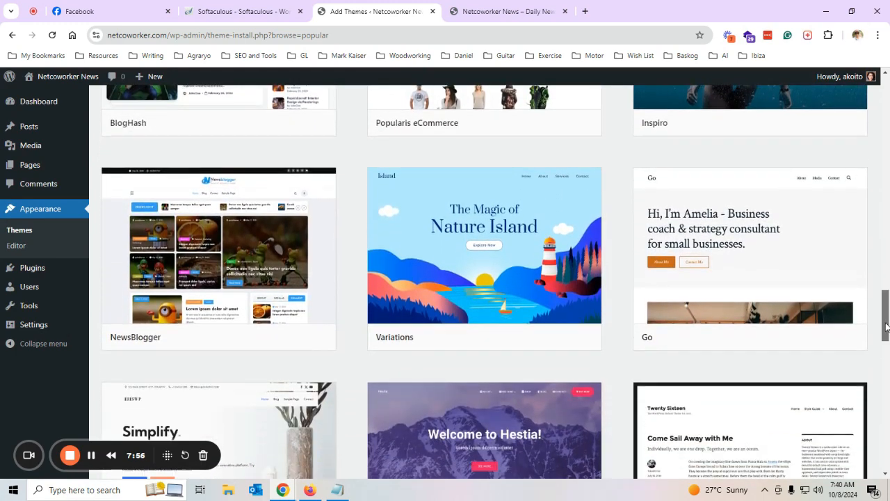
{"action": "left_click_drag", "start_coordinate": [887, 327], "coordinate": [889, 94]}
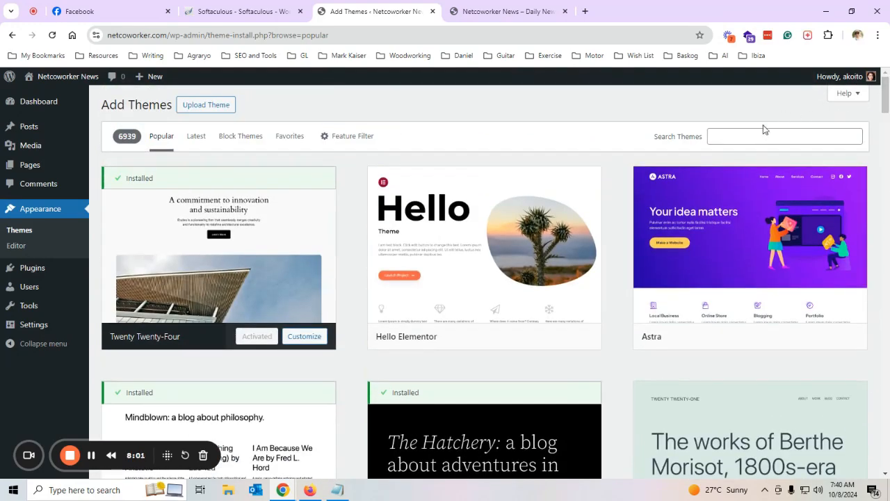
Search the theme directory for 'Vir', then install and activate Viral Mag.
{"action": "left_click", "coordinate": [743, 132]}
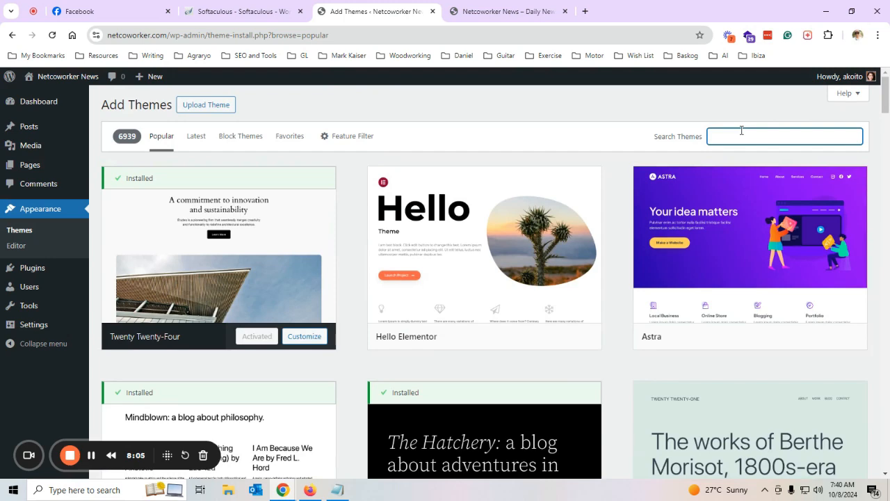
{"action": "type", "text": "Viral"}
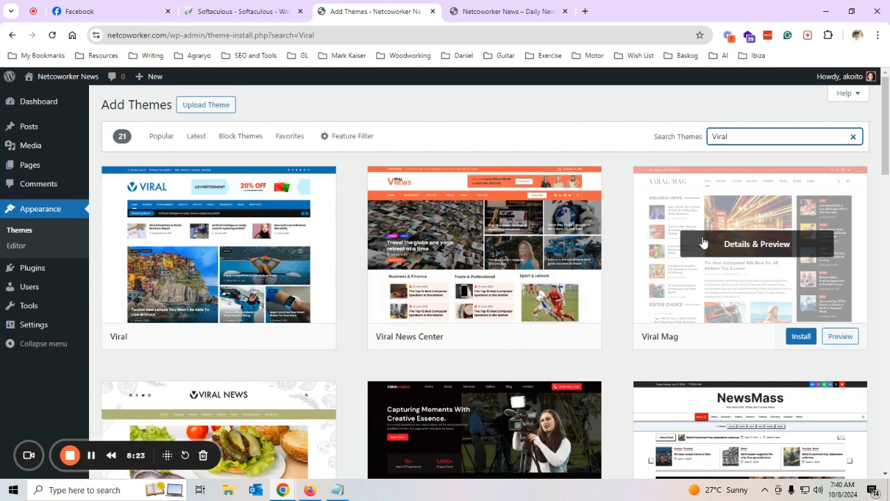
{"action": "scroll", "coordinate": [703, 245], "scroll_direction": "down", "scroll_amount": 1}
{"action": "scroll", "coordinate": [704, 247], "scroll_direction": "down", "scroll_amount": 3}
{"action": "scroll", "coordinate": [688, 222], "scroll_direction": "up", "scroll_amount": 3}
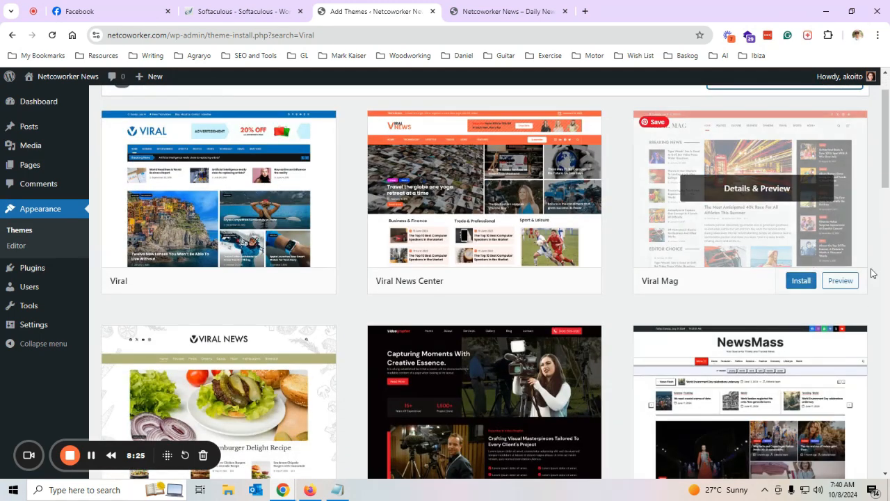
{"action": "left_click", "coordinate": [804, 281]}
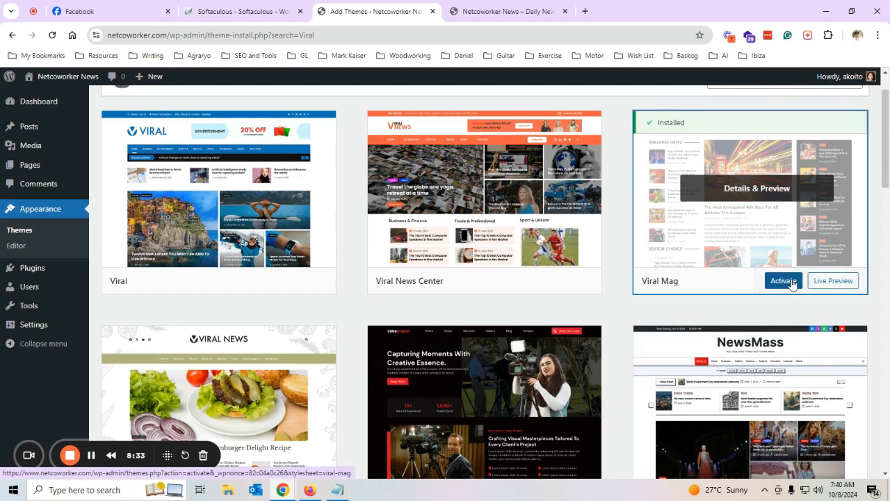
{"action": "left_click", "coordinate": [785, 281]}
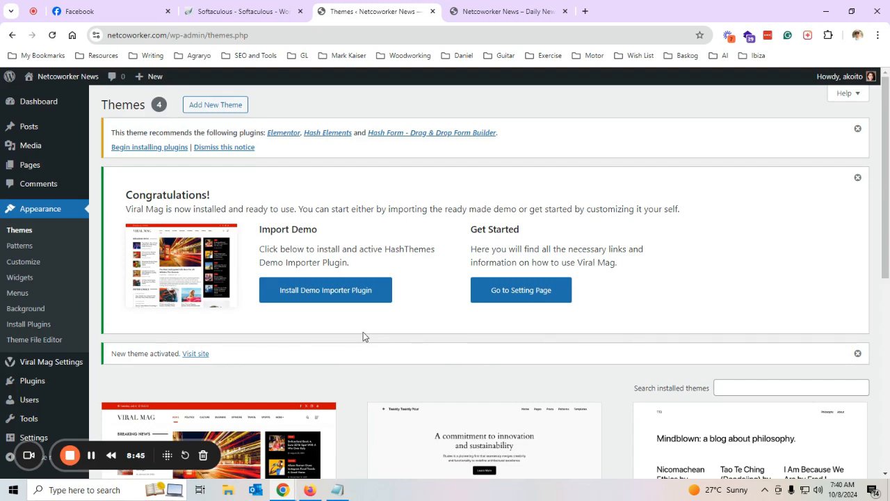
Install the demo importer plugin and import the News Mag demo, confirming the website reset.
{"action": "left_click", "coordinate": [318, 296]}
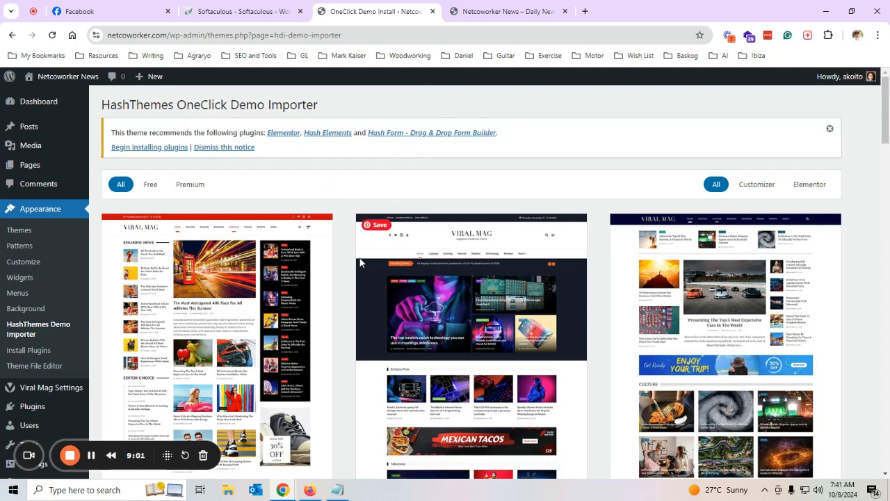
{"action": "scroll", "coordinate": [313, 255], "scroll_direction": "down", "scroll_amount": 3}
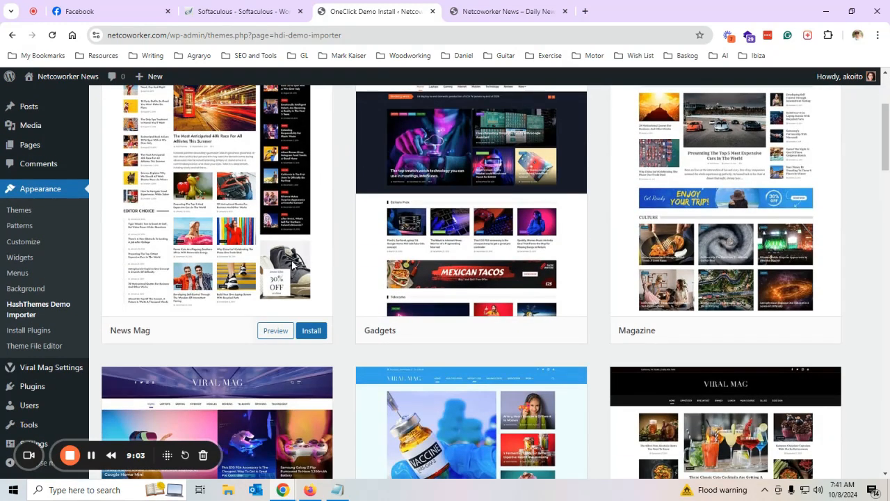
{"action": "scroll", "coordinate": [210, 204], "scroll_direction": "up", "scroll_amount": 1}
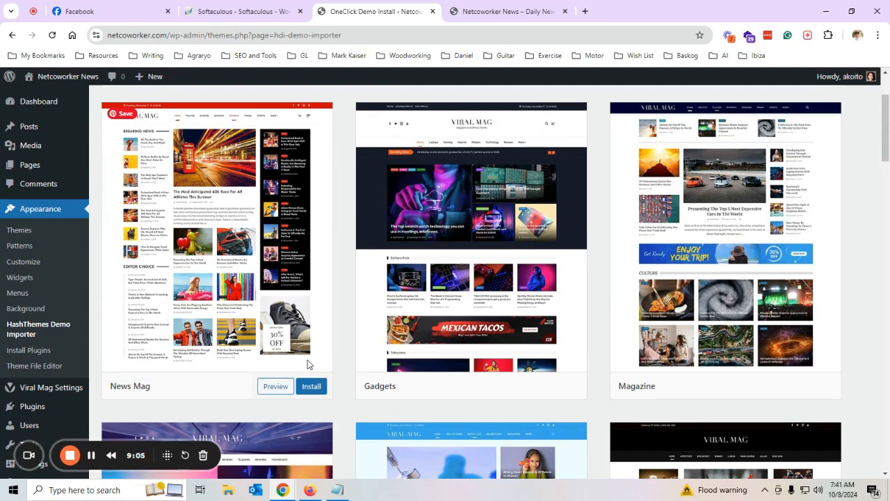
{"action": "left_click", "coordinate": [307, 385]}
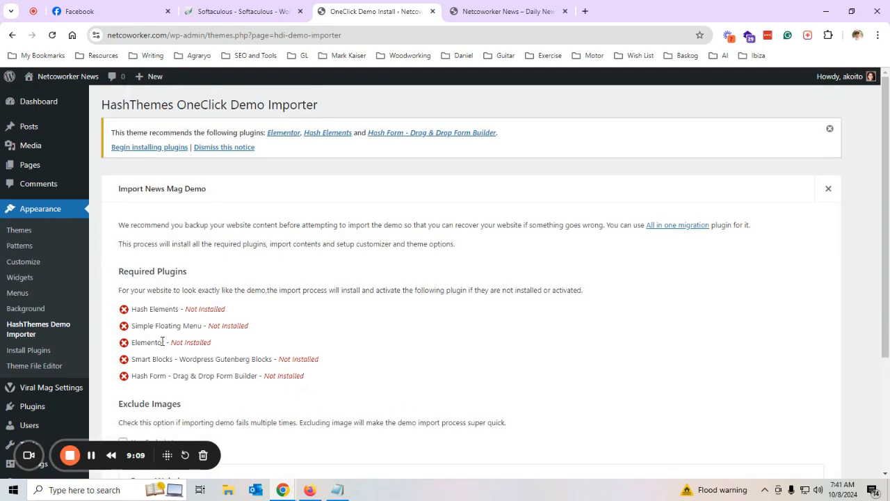
{"action": "scroll", "coordinate": [174, 334], "scroll_direction": "down", "scroll_amount": 3}
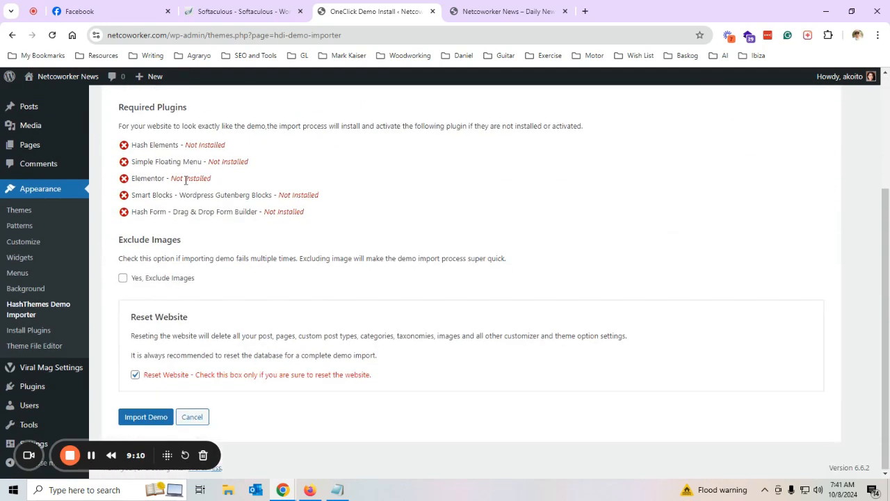
{"action": "left_click", "coordinate": [145, 422]}
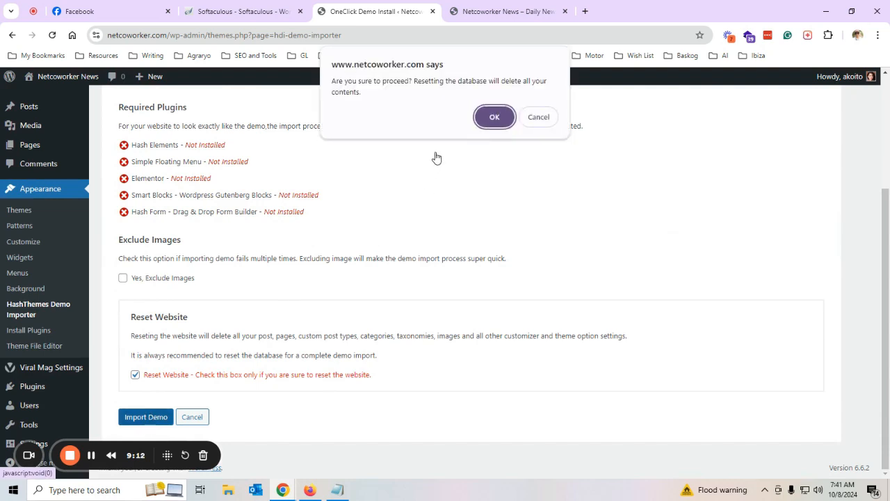
{"action": "left_click", "coordinate": [496, 117]}
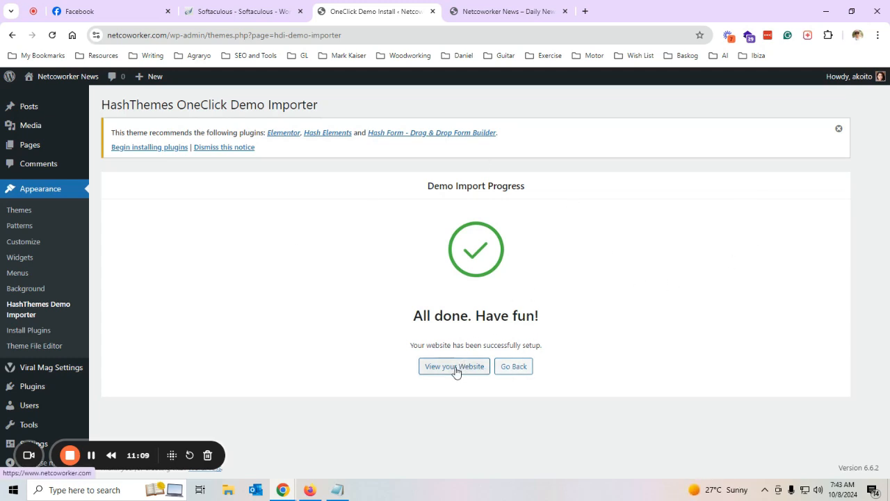
Scroll through the imported news layout and articles on the live homepage.
{"action": "left_click", "coordinate": [503, 12]}
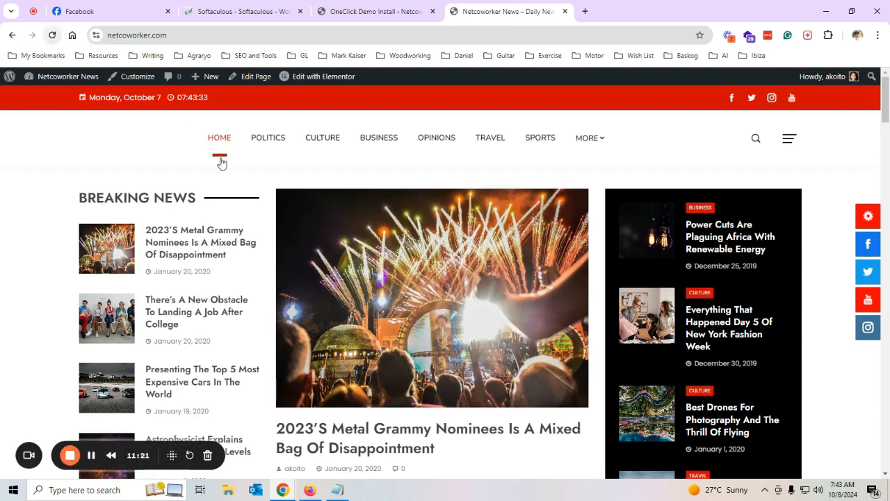
{"action": "scroll", "coordinate": [488, 325], "scroll_direction": "down", "scroll_amount": 10}
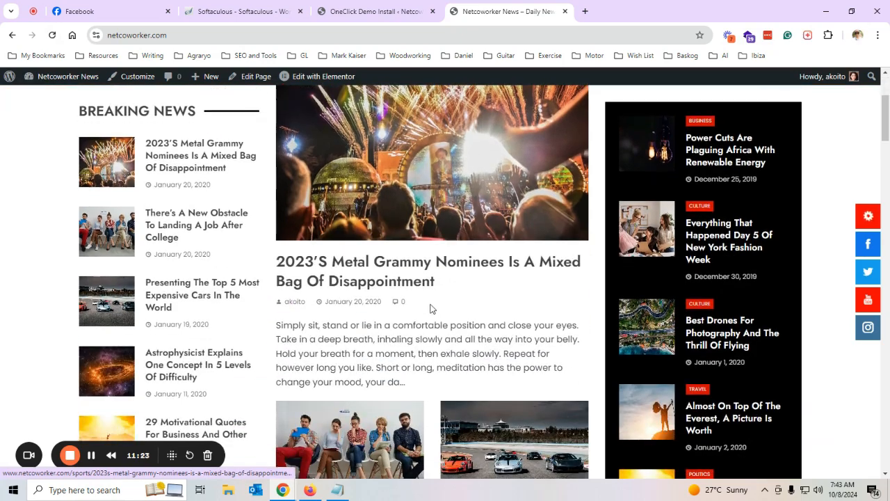
{"action": "scroll", "coordinate": [400, 327], "scroll_direction": "down", "scroll_amount": 5}
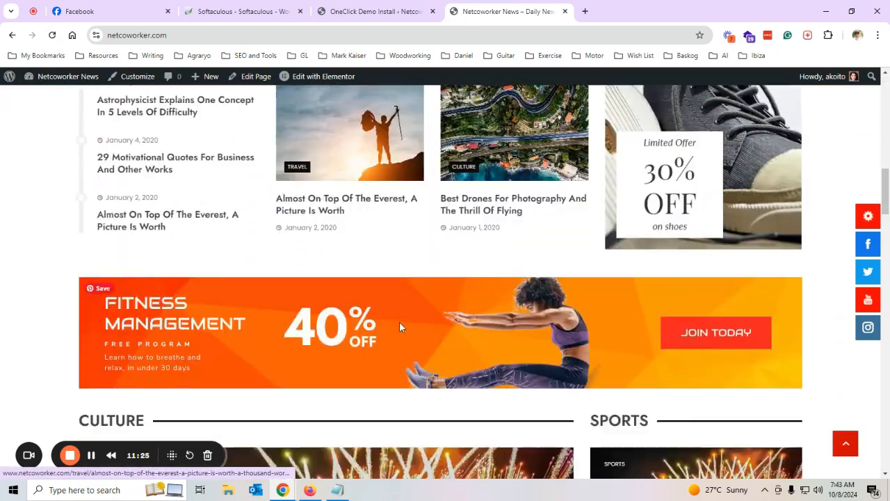
{"action": "scroll", "coordinate": [400, 322], "scroll_direction": "up", "scroll_amount": 4}
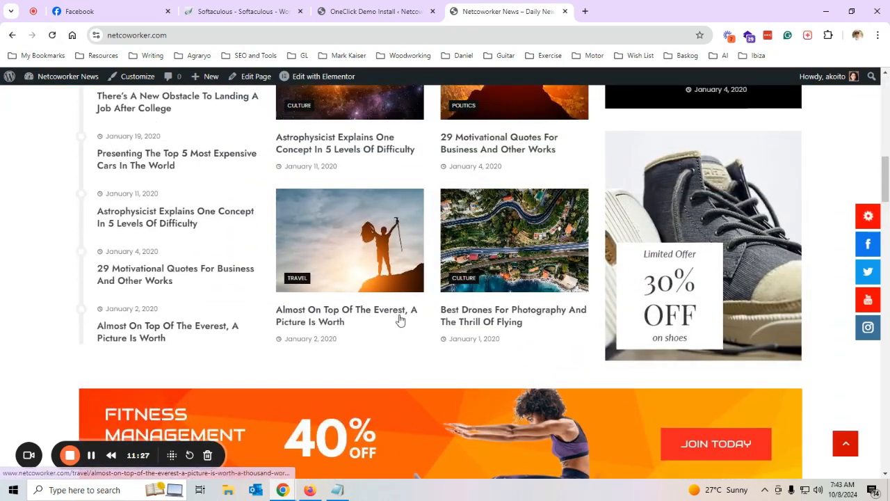
{"action": "left_click_drag", "start_coordinate": [887, 188], "coordinate": [887, 282]}
{"action": "scroll", "coordinate": [358, 268], "scroll_direction": "down", "scroll_amount": 2}
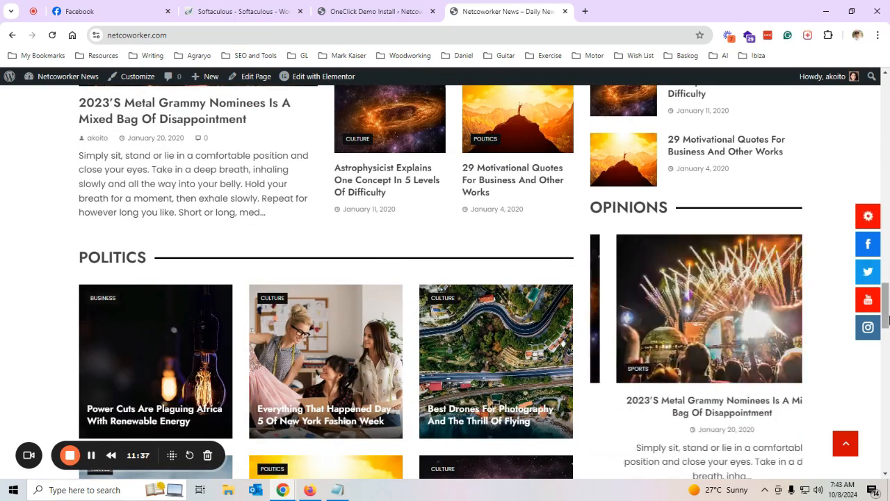
{"action": "mouse_move", "coordinate": [885, 319]}
{"action": "left_mouse_down"}
{"action": "mouse_move", "coordinate": [883, 400]}
{"action": "mouse_move", "coordinate": [878, 88]}
{"action": "mouse_move", "coordinate": [889, 142]}
{"action": "mouse_move", "coordinate": [889, 445]}
{"action": "mouse_move", "coordinate": [889, 94]}
{"action": "left_mouse_up"}
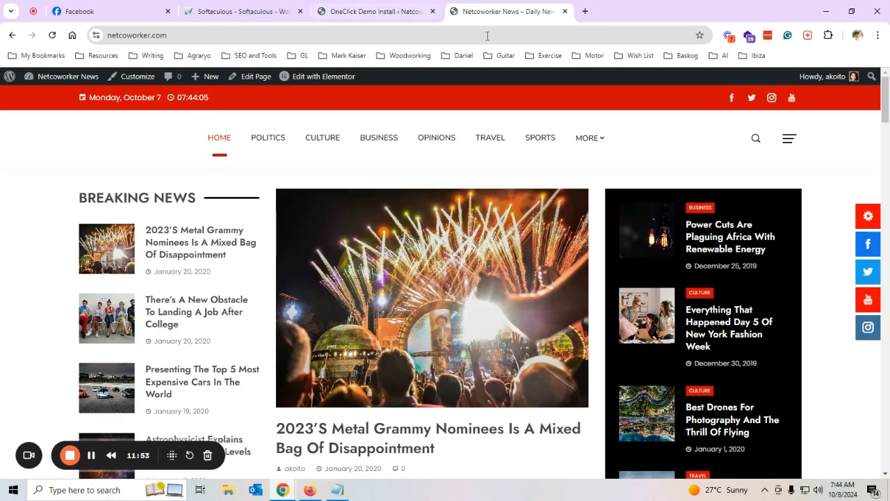
{"action": "scroll", "coordinate": [550, 357], "scroll_direction": "down", "scroll_amount": 2}
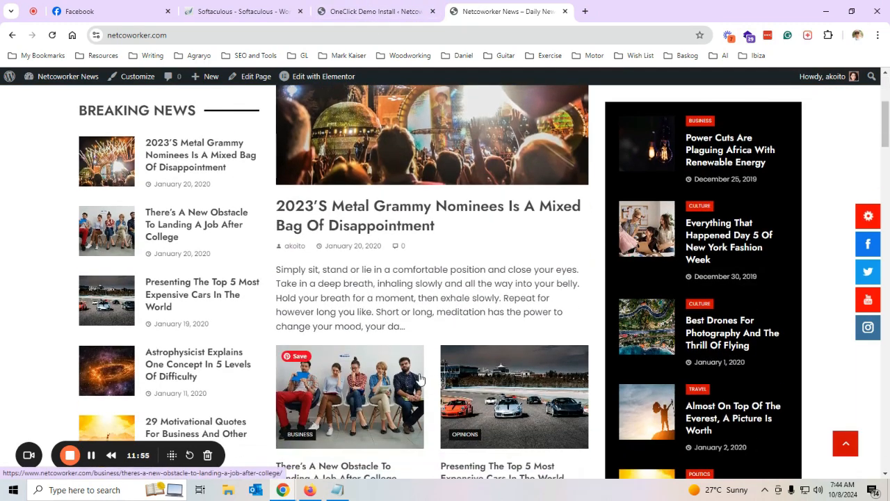
{"action": "scroll", "coordinate": [393, 374], "scroll_direction": "up", "scroll_amount": 2}
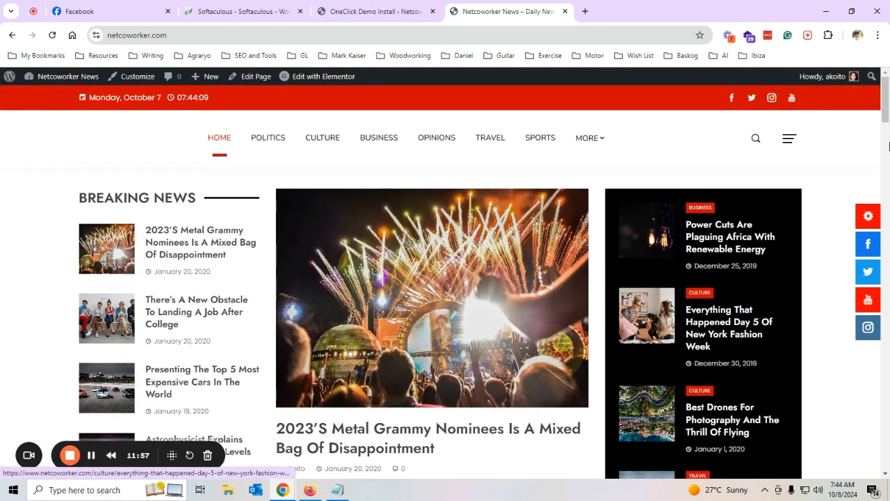
{"action": "scroll", "coordinate": [888, 127], "scroll_direction": "down", "scroll_amount": 2}
{"action": "scroll", "coordinate": [889, 127], "scroll_direction": "down", "scroll_amount": 1}
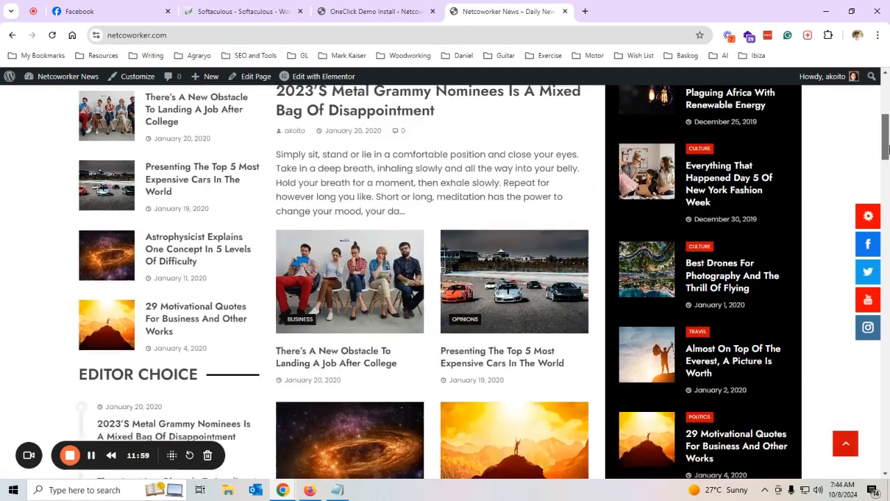
{"action": "scroll", "coordinate": [889, 127], "scroll_direction": "up", "scroll_amount": 4}
Compare the importer's completion page with the homepage, ending on the Viral Mag welcome page.
{"action": "left_click", "coordinate": [376, 12]}
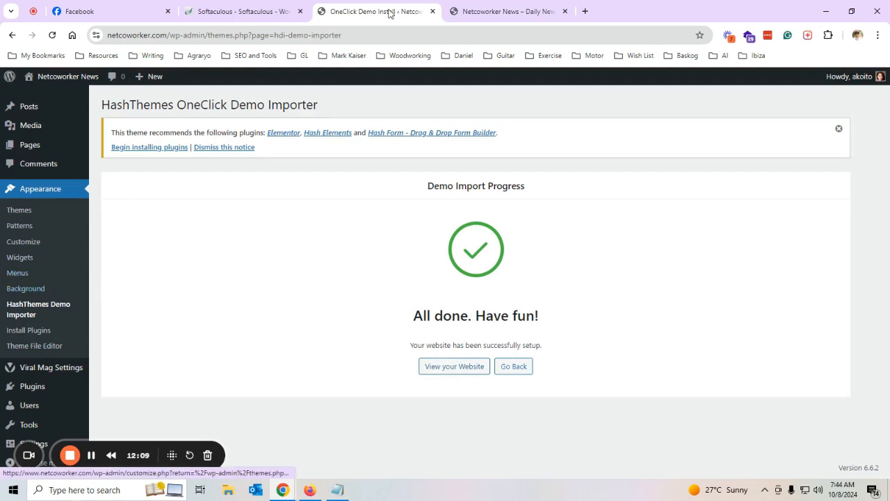
{"action": "left_click", "coordinate": [501, 11]}
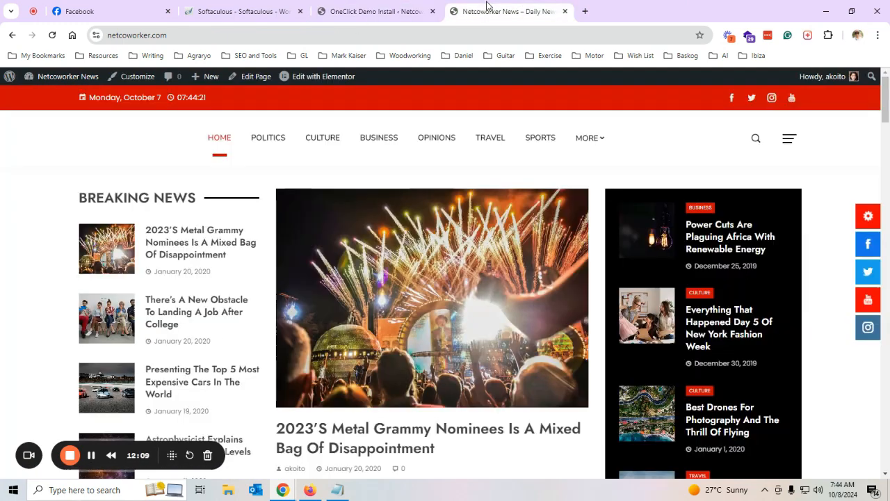
{"action": "left_click", "coordinate": [380, 8]}
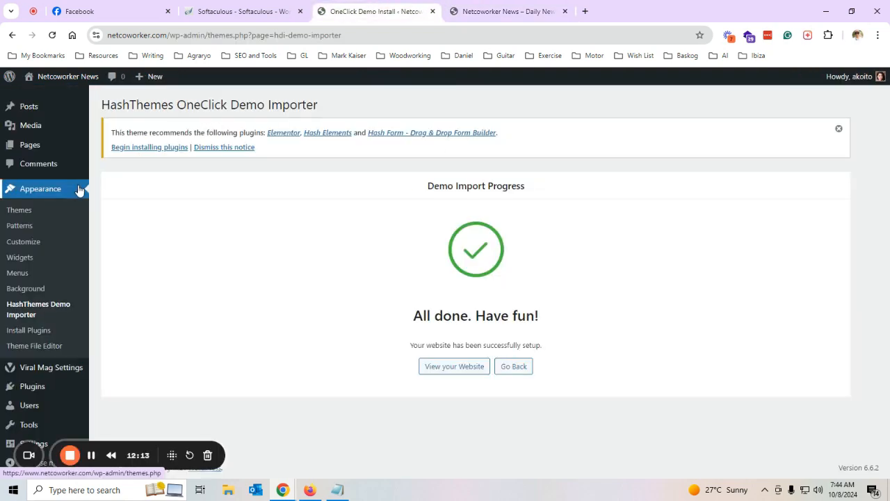
{"action": "left_click", "coordinate": [541, 8]}
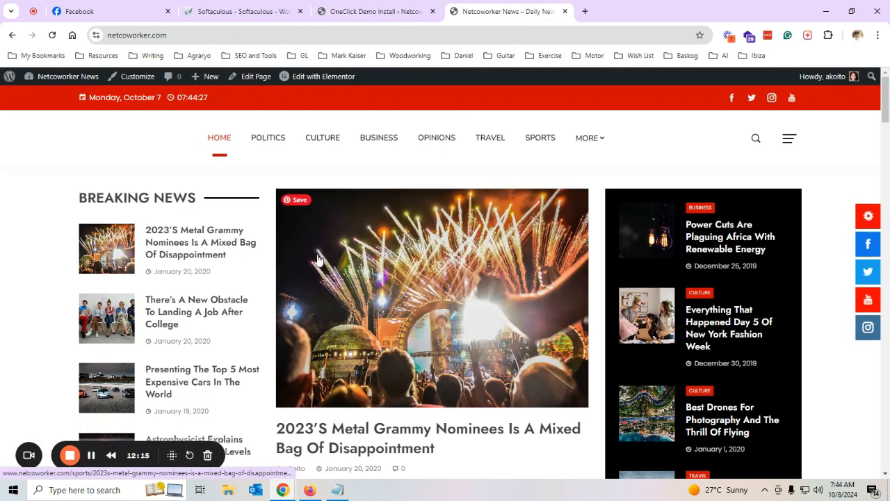
{"action": "scroll", "coordinate": [284, 258], "scroll_direction": "down", "scroll_amount": 3}
{"action": "scroll", "coordinate": [284, 259], "scroll_direction": "down", "scroll_amount": 5}
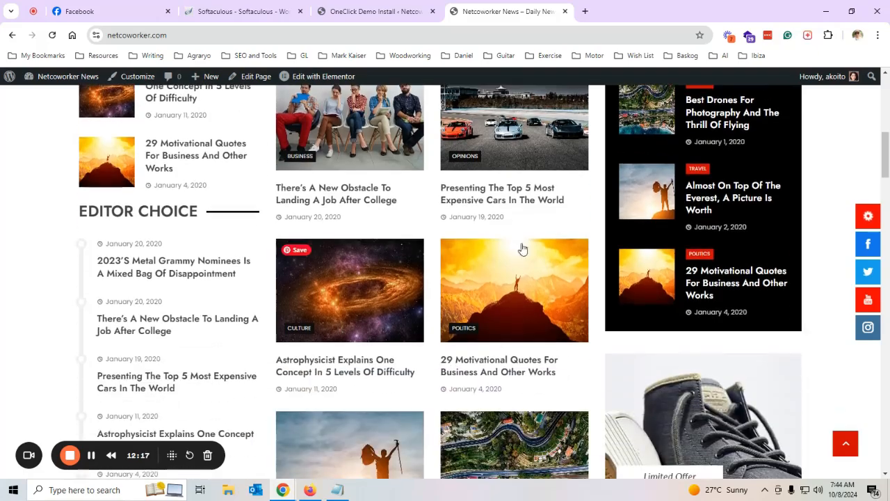
{"action": "scroll", "coordinate": [273, 288], "scroll_direction": "down", "scroll_amount": 8}
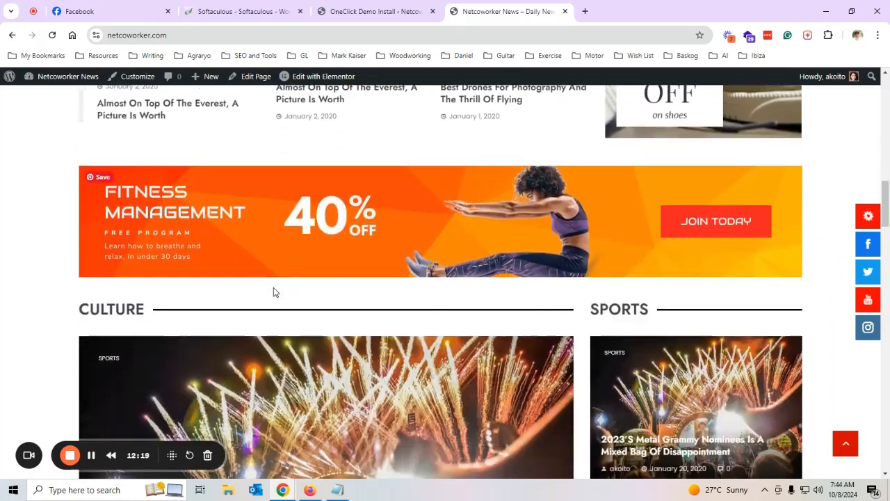
{"action": "scroll", "coordinate": [273, 291], "scroll_direction": "down", "scroll_amount": 6}
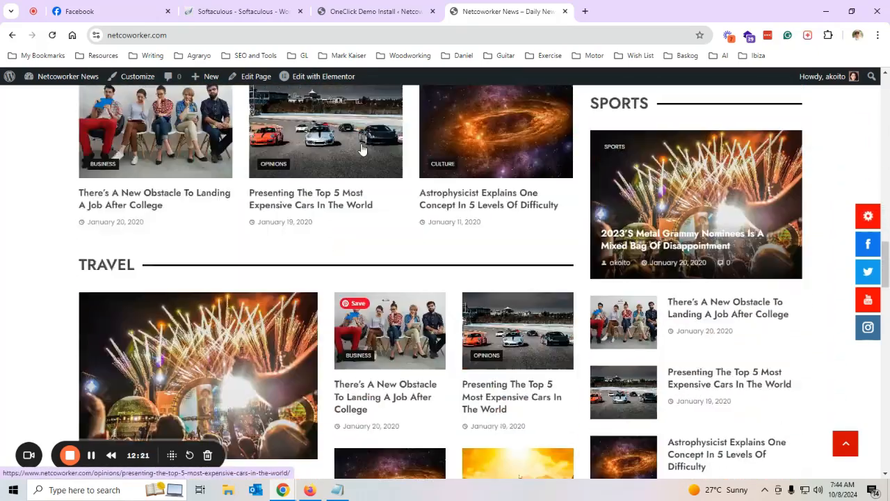
{"action": "scroll", "coordinate": [361, 149], "scroll_direction": "up", "scroll_amount": 4}
{"action": "left_click", "coordinate": [368, 12]}
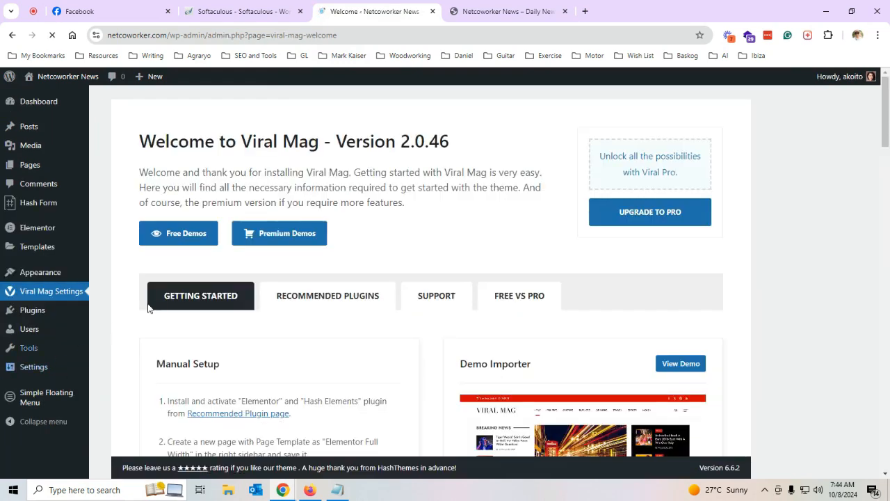
Open the welcome page's 'Documentation Page' link in a new browser tab.
{"action": "scroll", "coordinate": [403, 203], "scroll_direction": "down", "scroll_amount": 6}
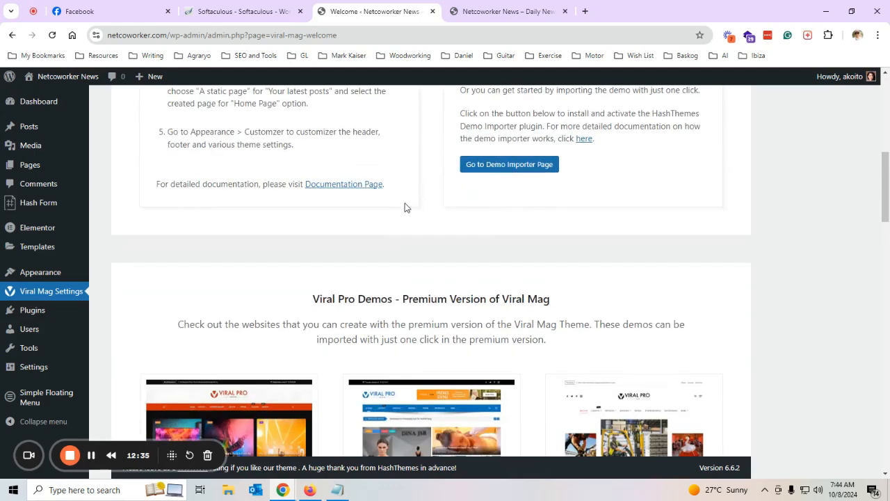
{"action": "right_click", "coordinate": [354, 192]}
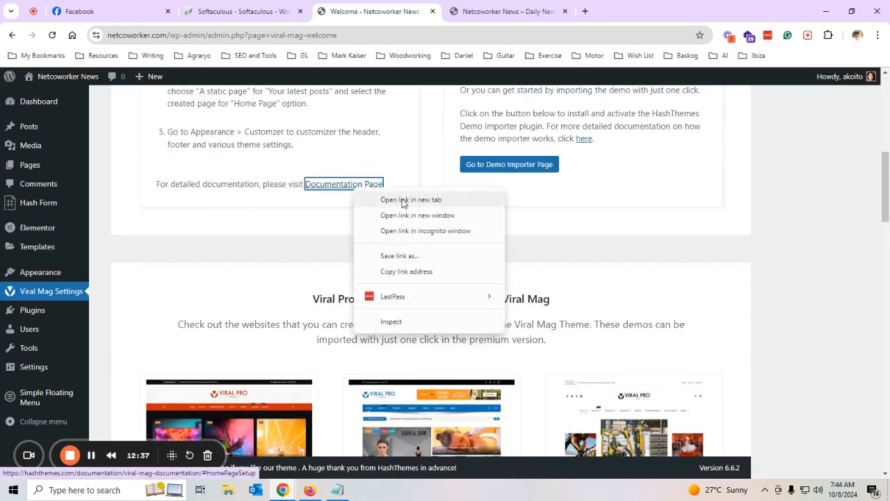
{"action": "left_click", "coordinate": [403, 200]}
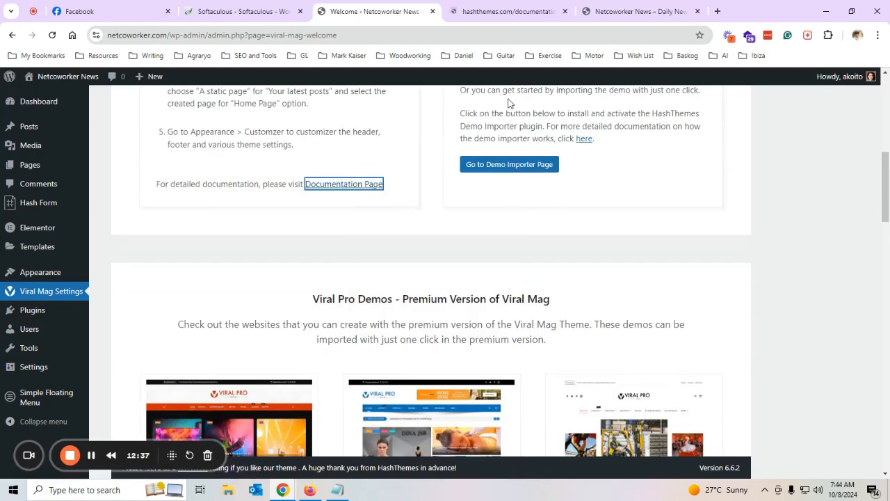
Switch to the Viral Mag Documentation tab and scroll through the setup guide.
{"action": "left_click", "coordinate": [500, 12]}
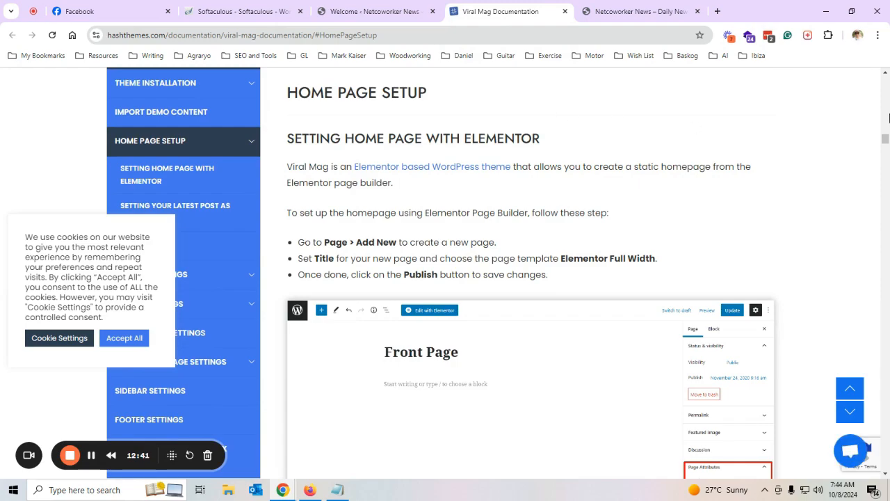
{"action": "left_click_drag", "start_coordinate": [888, 140], "coordinate": [888, 69]}
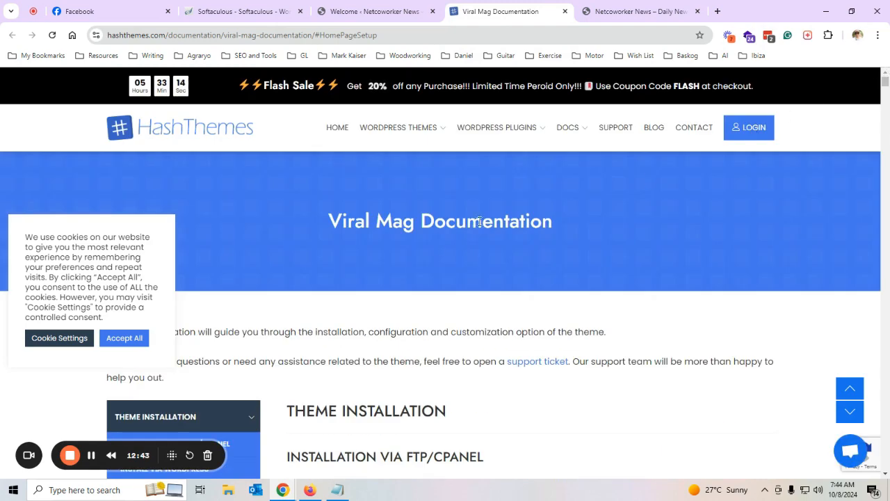
{"action": "scroll", "coordinate": [612, 212], "scroll_direction": "down", "scroll_amount": 6}
{"action": "scroll", "coordinate": [611, 209], "scroll_direction": "up", "scroll_amount": 3}
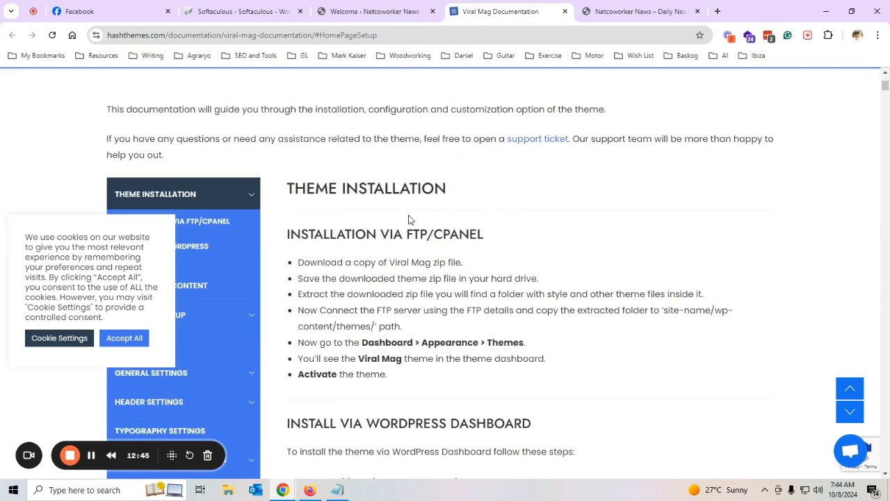
{"action": "scroll", "coordinate": [484, 214], "scroll_direction": "down", "scroll_amount": 2}
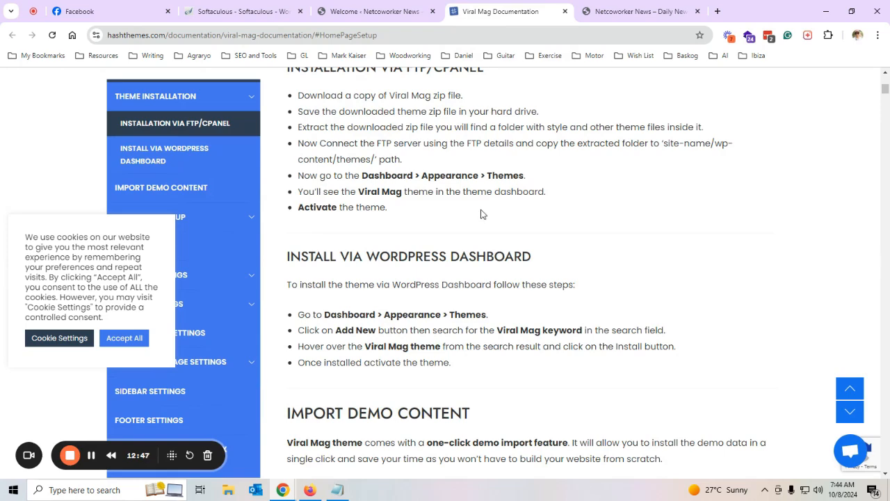
{"action": "scroll", "coordinate": [454, 170], "scroll_direction": "down", "scroll_amount": 2}
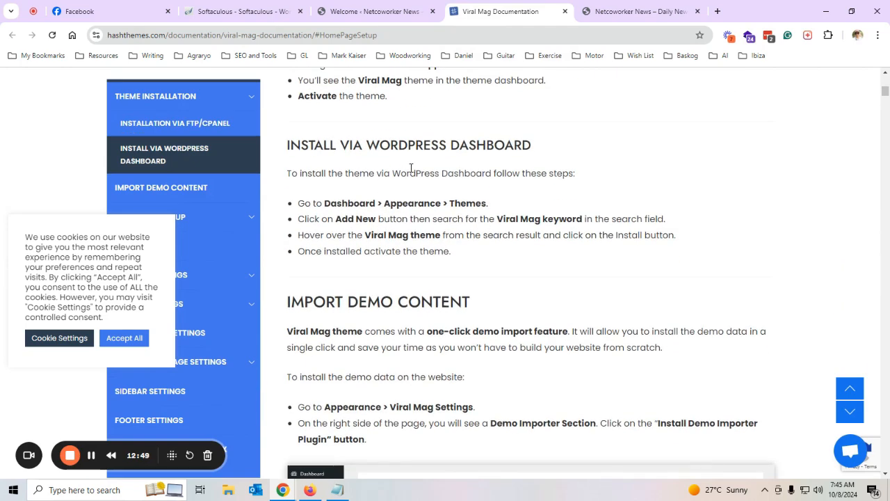
{"action": "scroll", "coordinate": [517, 164], "scroll_direction": "down", "scroll_amount": 2}
{"action": "scroll", "coordinate": [479, 195], "scroll_direction": "down", "scroll_amount": 3}
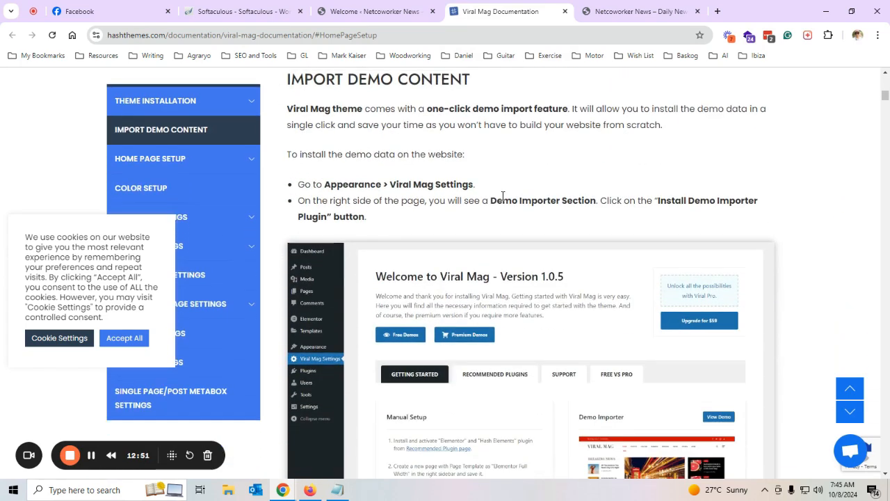
{"action": "scroll", "coordinate": [479, 195], "scroll_direction": "down", "scroll_amount": 6}
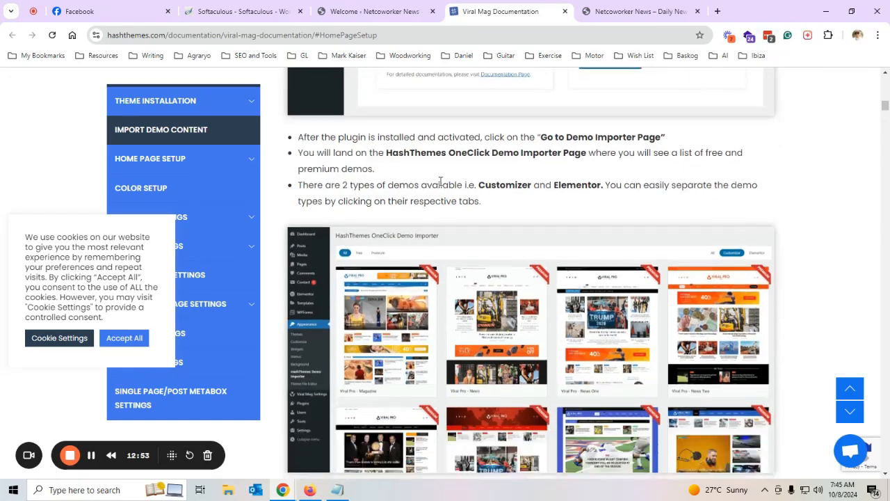
{"action": "scroll", "coordinate": [439, 183], "scroll_direction": "down", "scroll_amount": 5}
Read the rest of the guide and accept the documentation site's cookies.
{"action": "scroll", "coordinate": [439, 183], "scroll_direction": "down", "scroll_amount": 13}
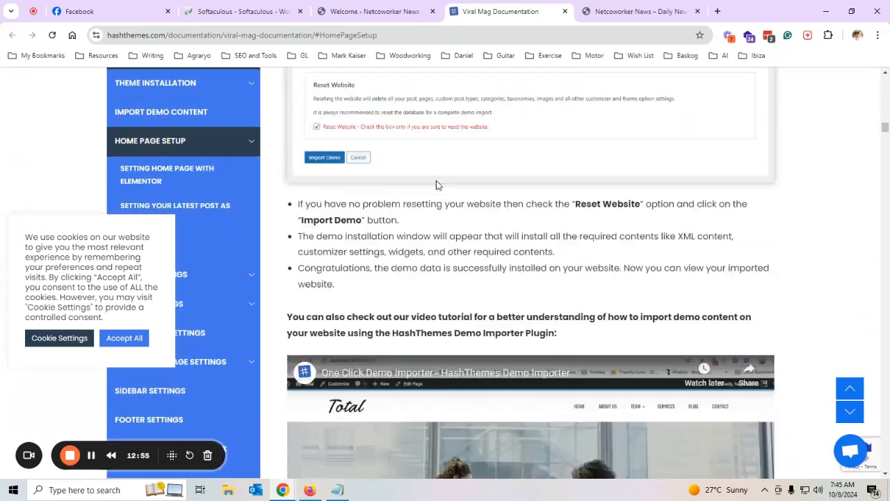
{"action": "scroll", "coordinate": [436, 184], "scroll_direction": "down", "scroll_amount": 7}
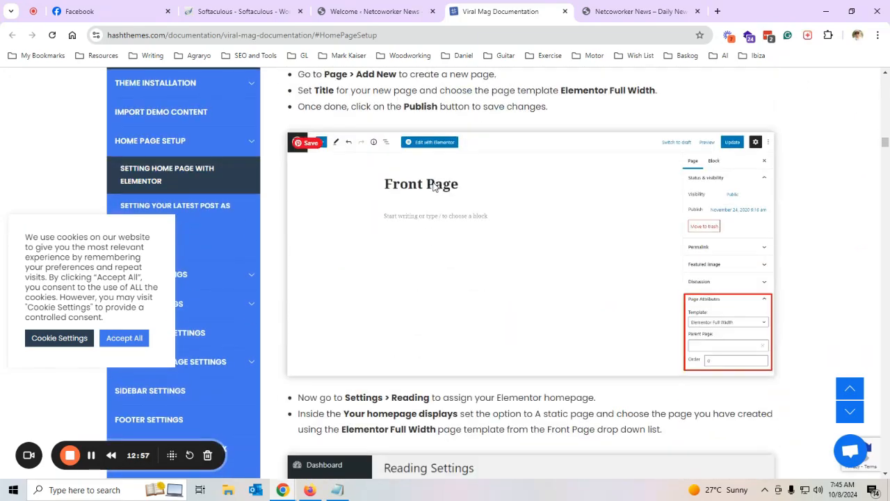
{"action": "scroll", "coordinate": [738, 342], "scroll_direction": "down", "scroll_amount": 4}
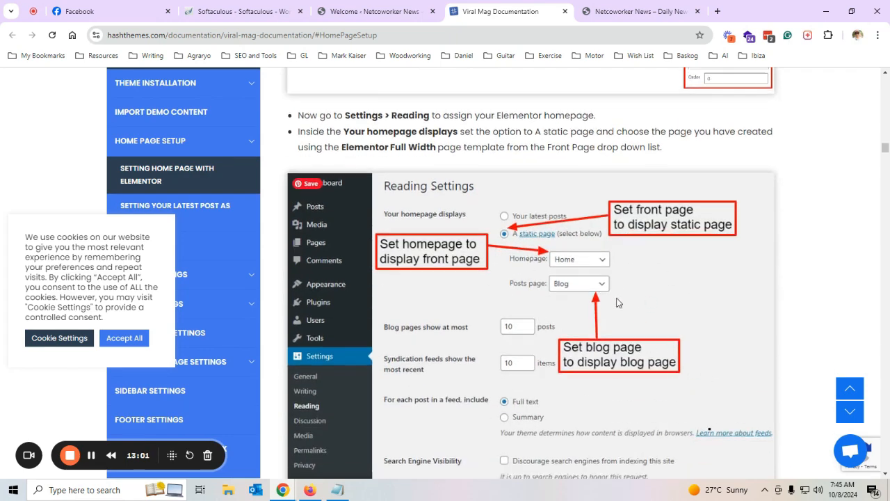
{"action": "scroll", "coordinate": [595, 287], "scroll_direction": "down", "scroll_amount": 5}
{"action": "scroll", "coordinate": [523, 276], "scroll_direction": "down", "scroll_amount": 12}
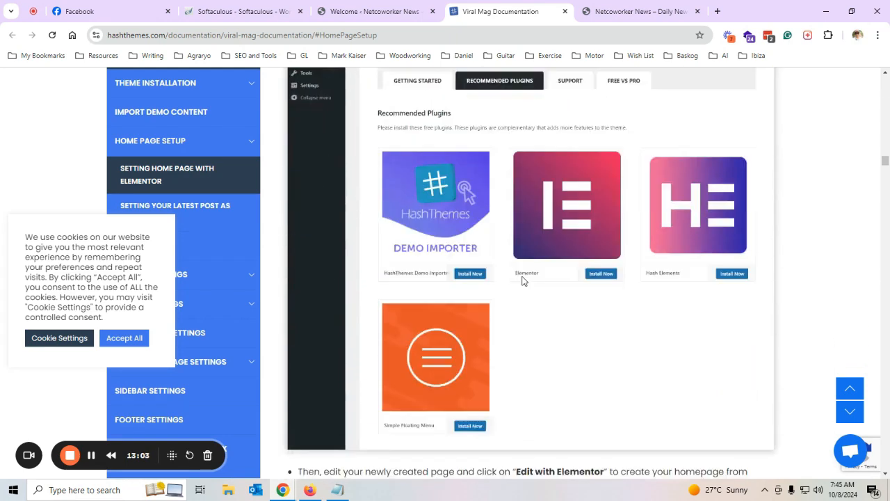
{"action": "scroll", "coordinate": [521, 269], "scroll_direction": "down", "scroll_amount": 6}
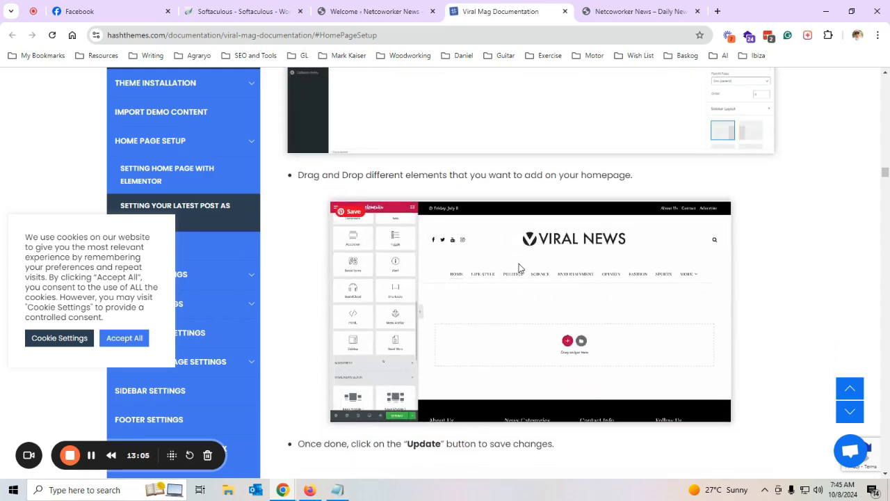
{"action": "scroll", "coordinate": [494, 270], "scroll_direction": "down", "scroll_amount": 5}
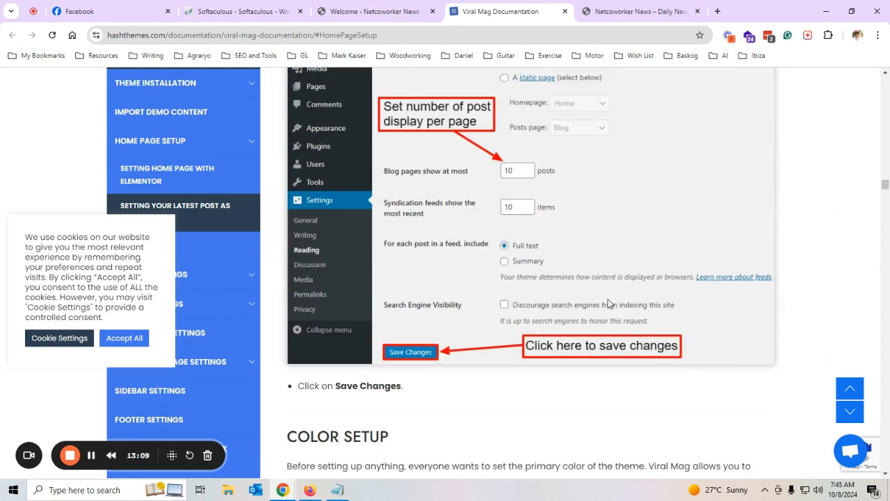
{"action": "left_click", "coordinate": [119, 339]}
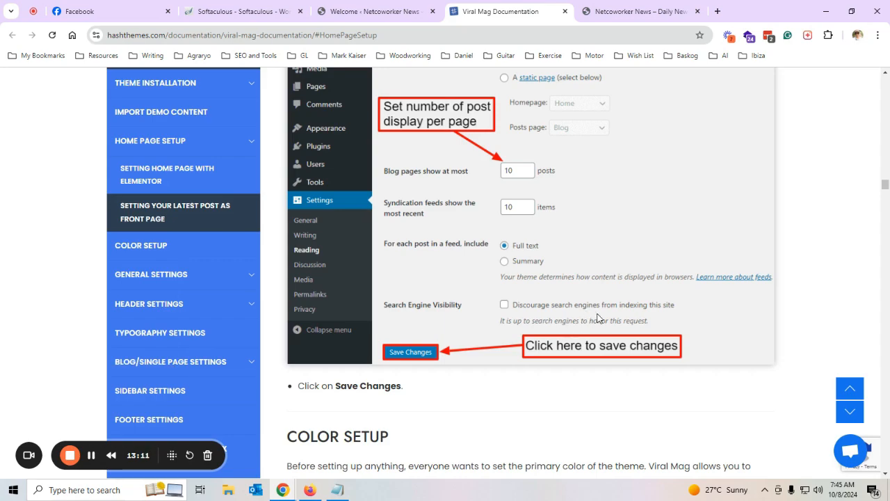
{"action": "scroll", "coordinate": [605, 317], "scroll_direction": "down", "scroll_amount": 9}
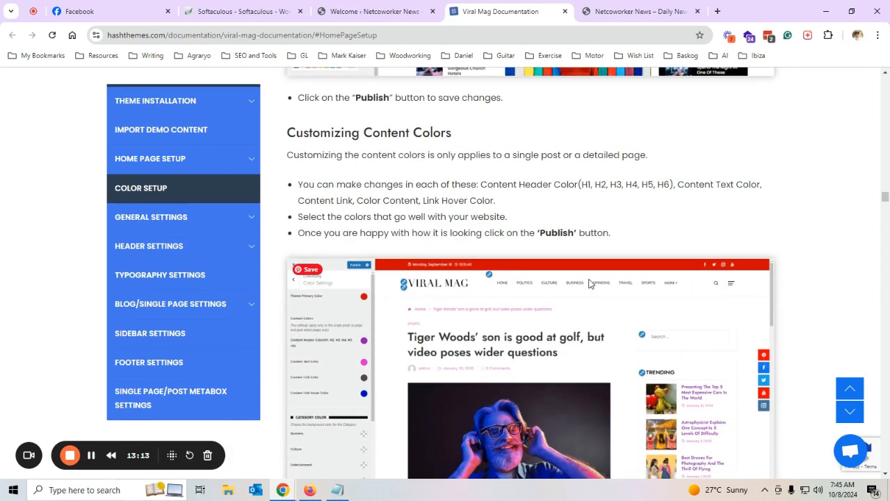
Close the documentation tab and scroll the live Netcoworker News front page back to the top.
{"action": "left_click", "coordinate": [566, 12]}
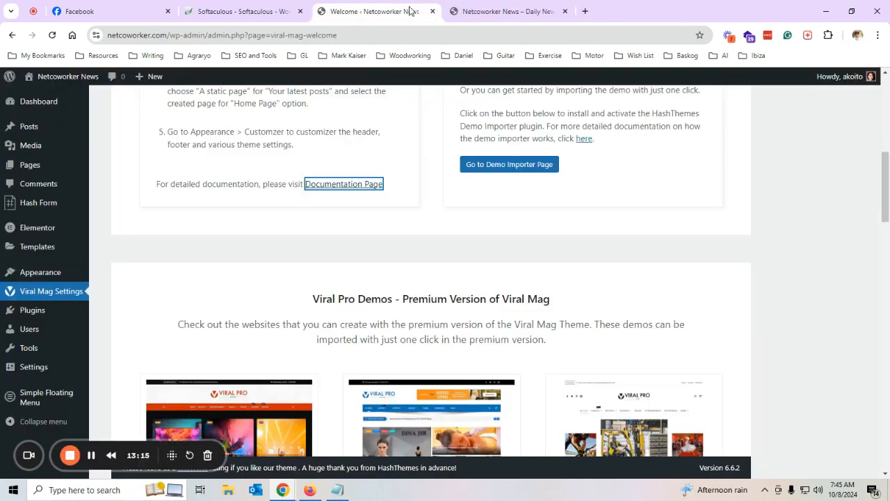
{"action": "left_click", "coordinate": [481, 12]}
{"action": "scroll", "coordinate": [765, 209], "scroll_direction": "up", "scroll_amount": 2}
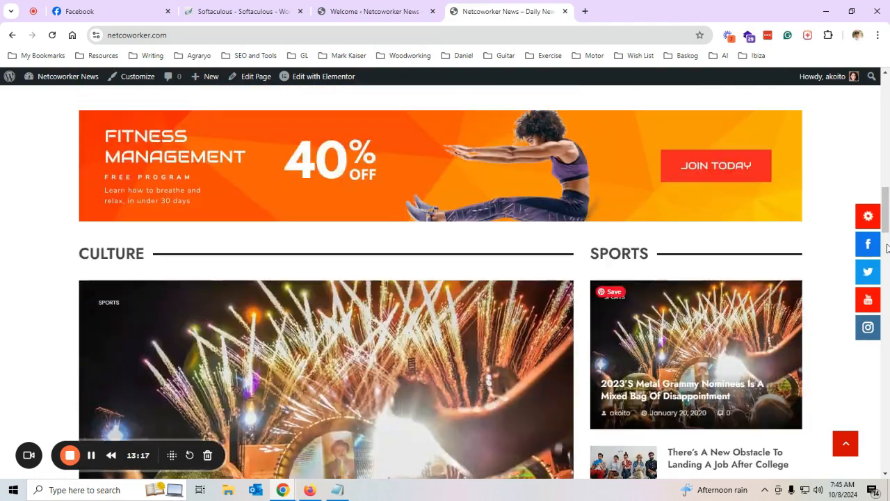
{"action": "left_click_drag", "start_coordinate": [889, 221], "coordinate": [862, 64]}
From the Viral Mag welcome page, open Appearance > Customize.
{"action": "left_click", "coordinate": [368, 12]}
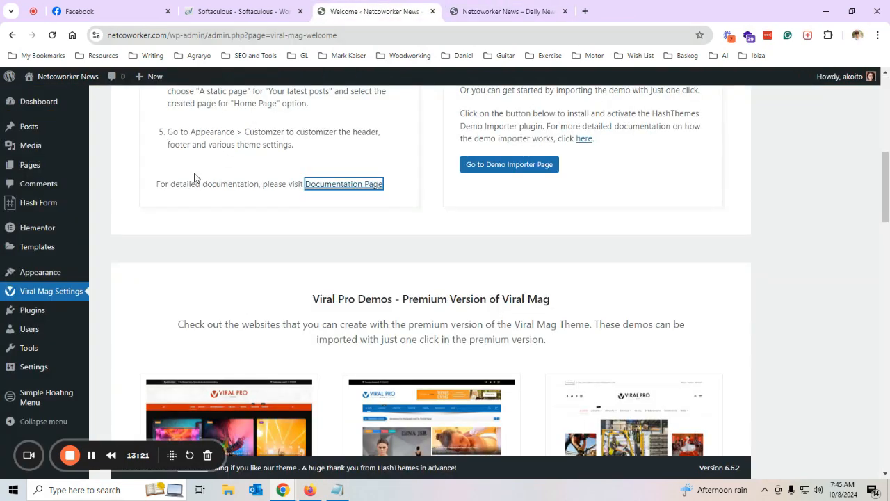
{"action": "mouse_move", "coordinate": [43, 273]}
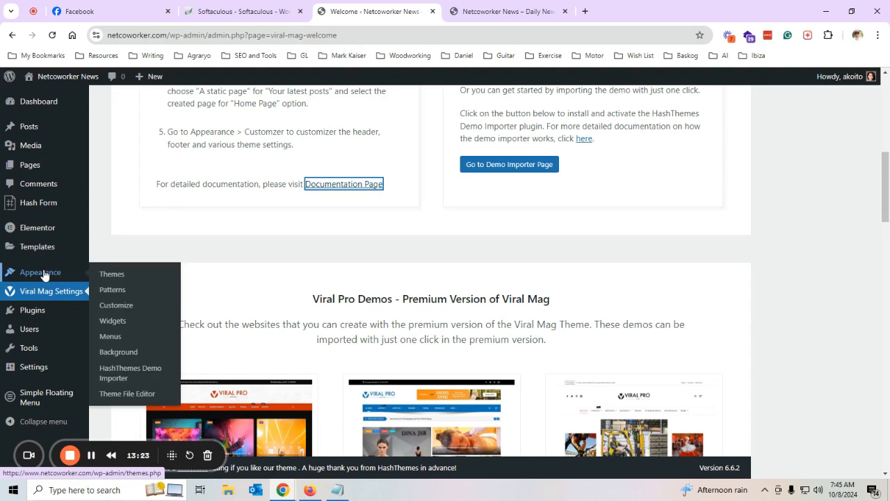
{"action": "left_click", "coordinate": [117, 308]}
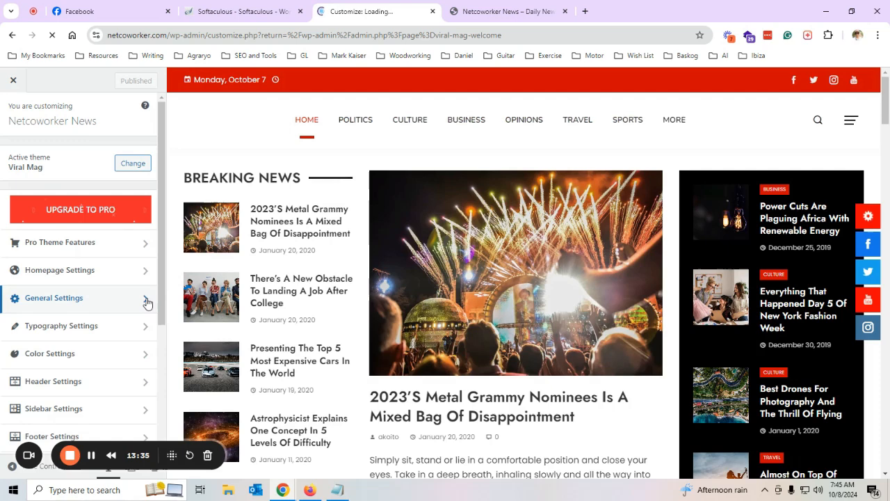
Open Header Settings > Logo & Favicon, showing site title Netcoworker News and tagline Daily News Blog.
{"action": "left_click", "coordinate": [146, 302]}
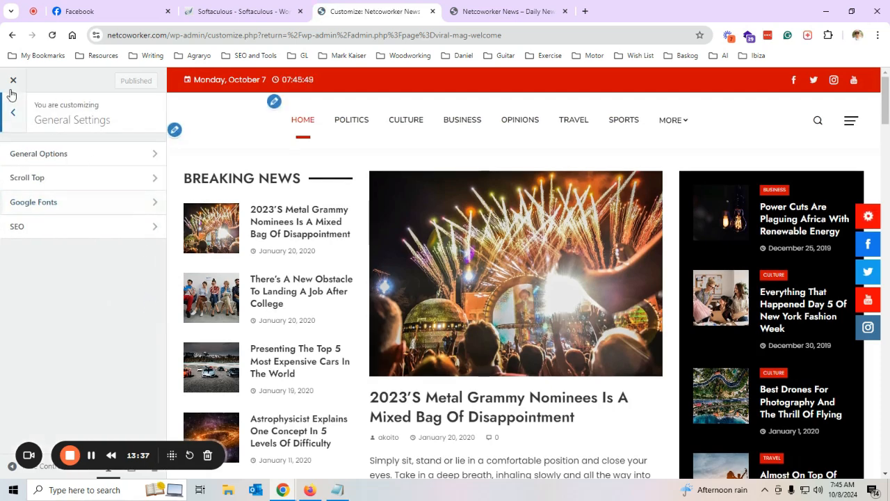
{"action": "left_click", "coordinate": [12, 110]}
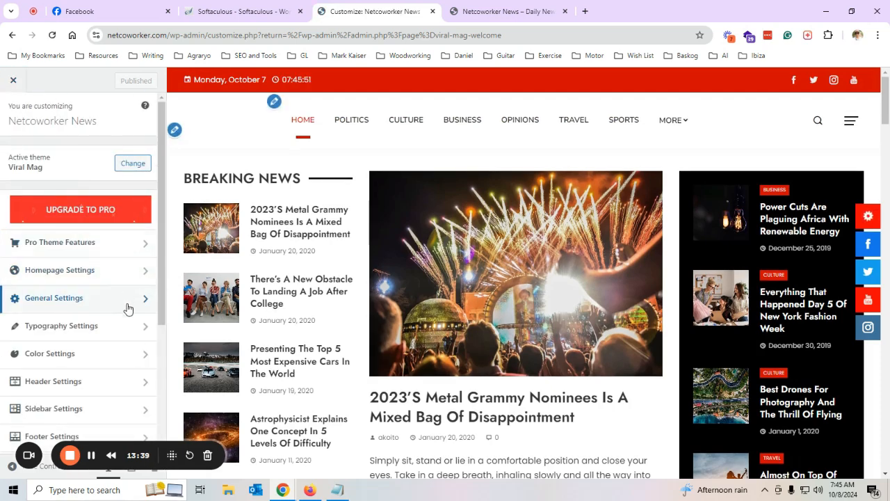
{"action": "left_click", "coordinate": [143, 385]}
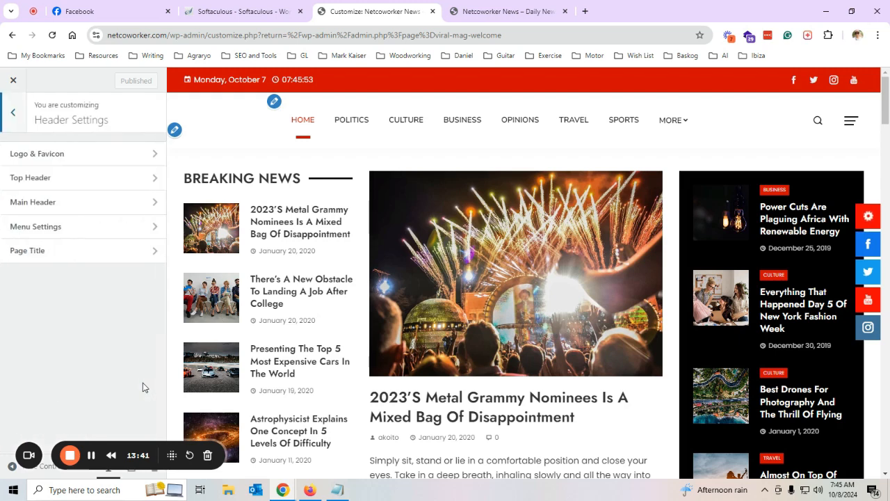
{"action": "left_click", "coordinate": [157, 155]}
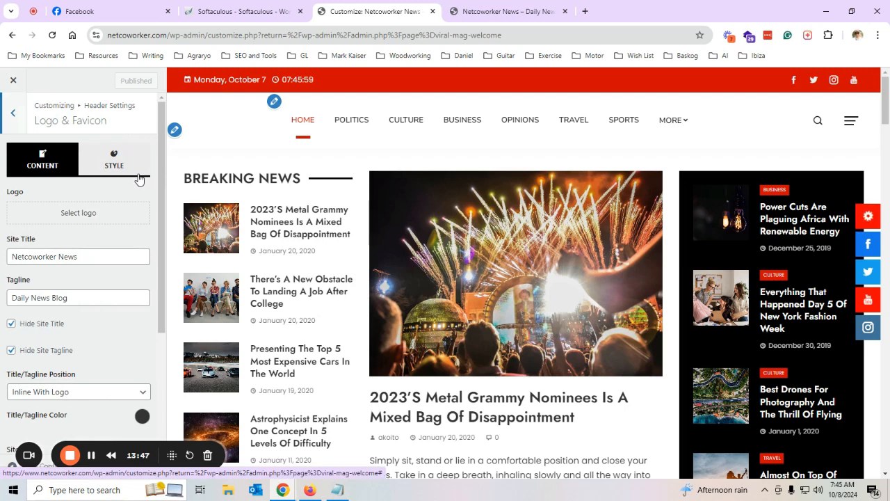
Upload the NETCOWORKER logo image file for the site logo.
{"action": "left_click", "coordinate": [83, 215]}
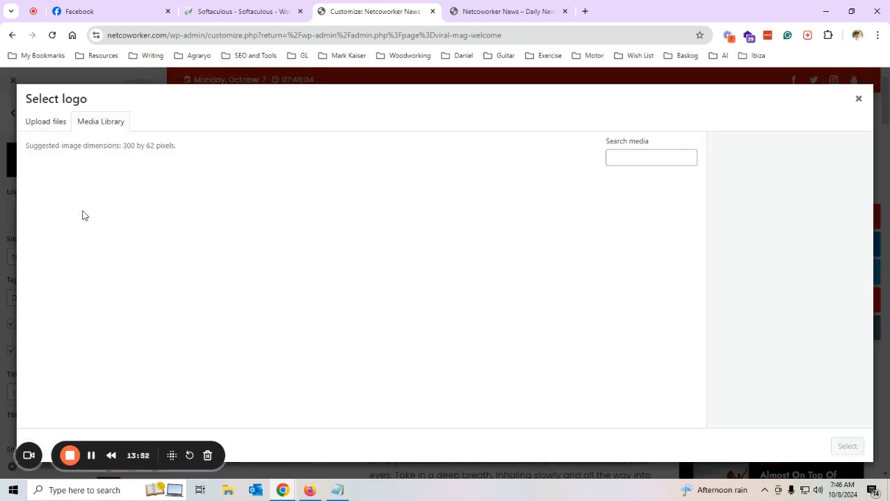
{"action": "left_click", "coordinate": [46, 123]}
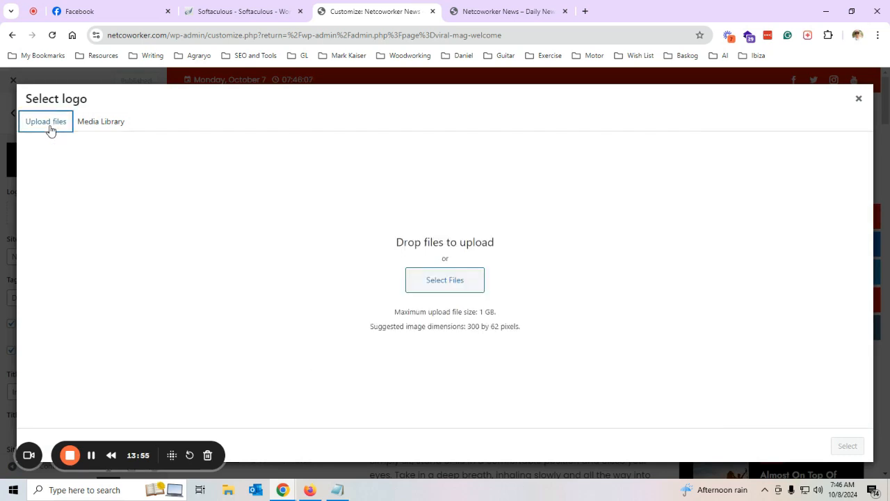
{"action": "left_click", "coordinate": [446, 285]}
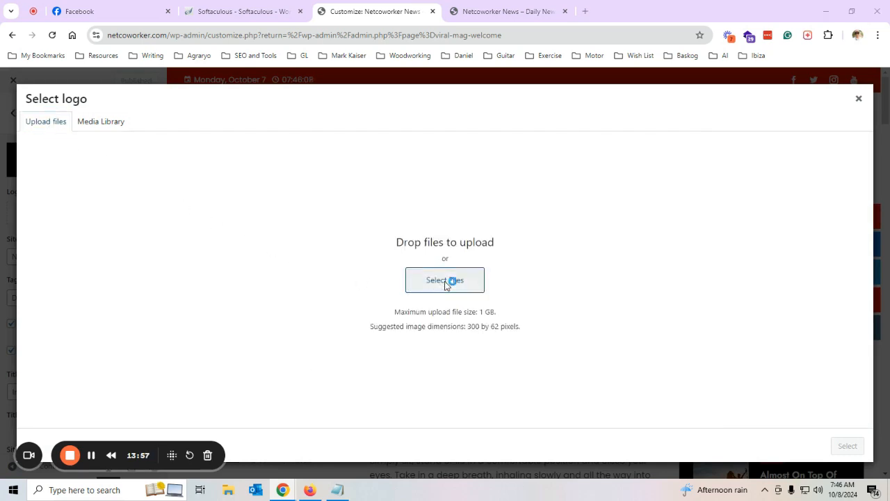
{"action": "left_click", "coordinate": [201, 112]}
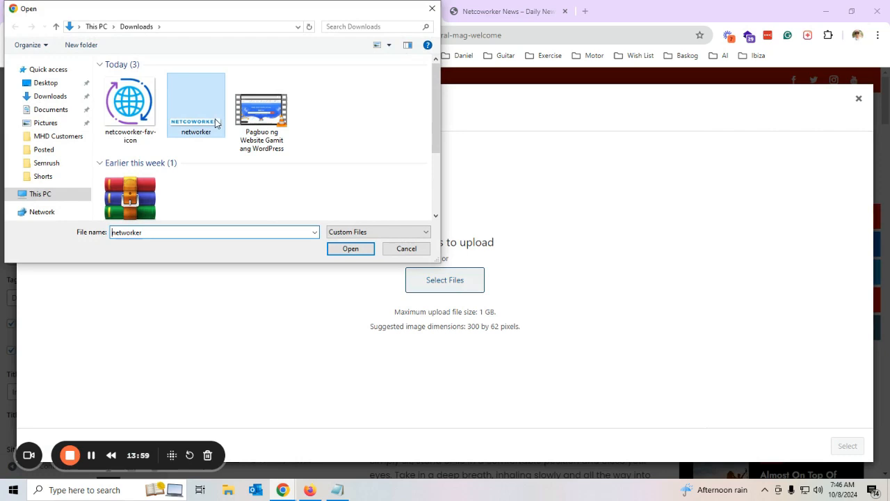
{"action": "left_click", "coordinate": [348, 249]}
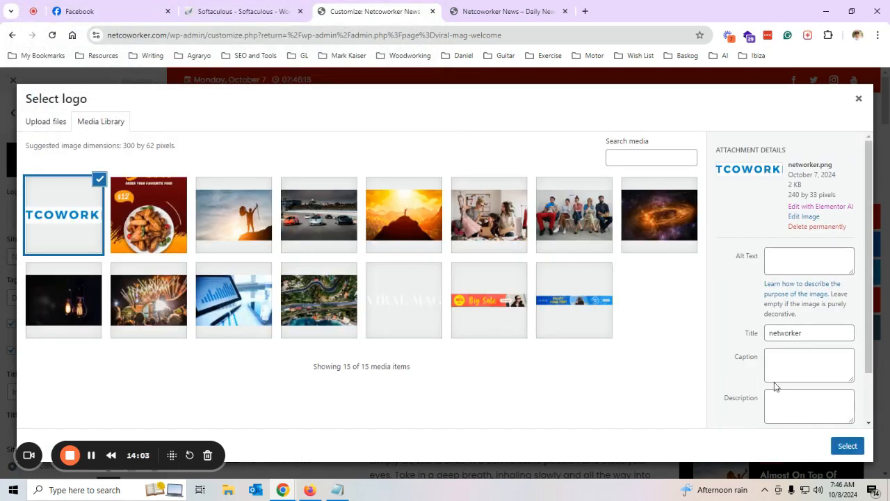
Select the NETCOWORKER image as the logo, cropped wide enough to show the whole word.
{"action": "left_click_drag", "start_coordinate": [816, 340], "coordinate": [647, 336]}
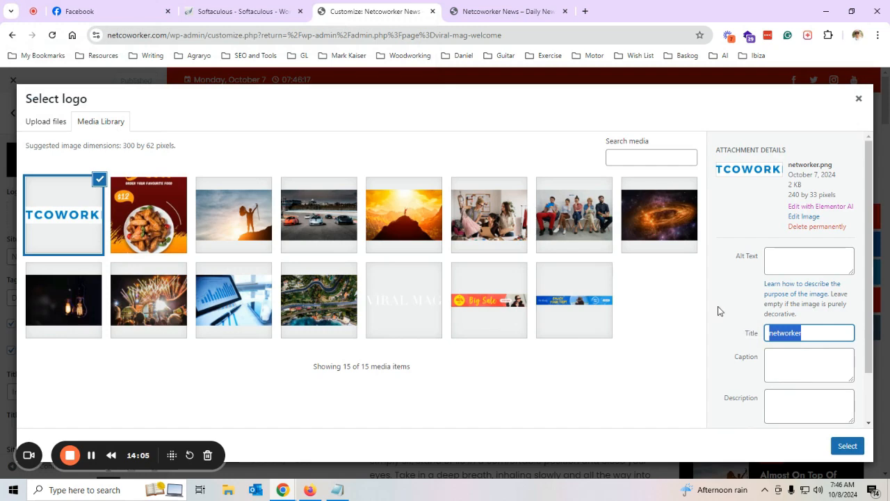
{"action": "left_click", "coordinate": [779, 253]}
{"action": "left_click", "coordinate": [847, 446]}
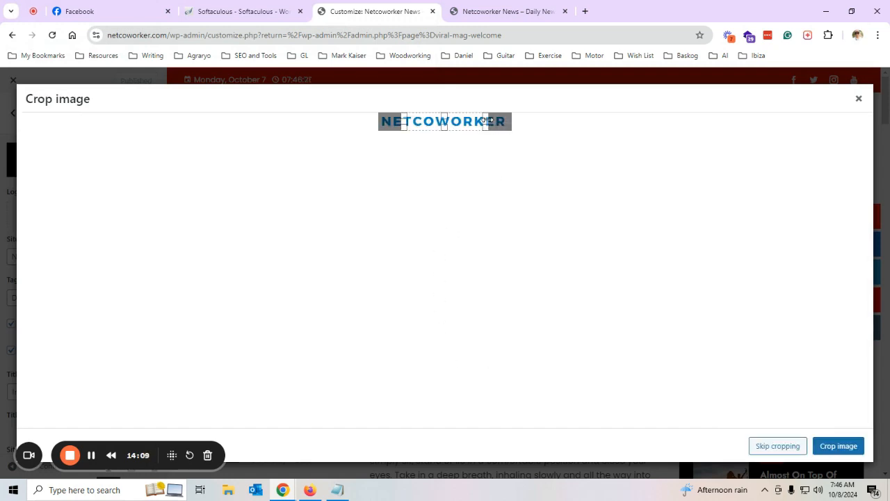
{"action": "left_click_drag", "start_coordinate": [487, 120], "coordinate": [519, 119]}
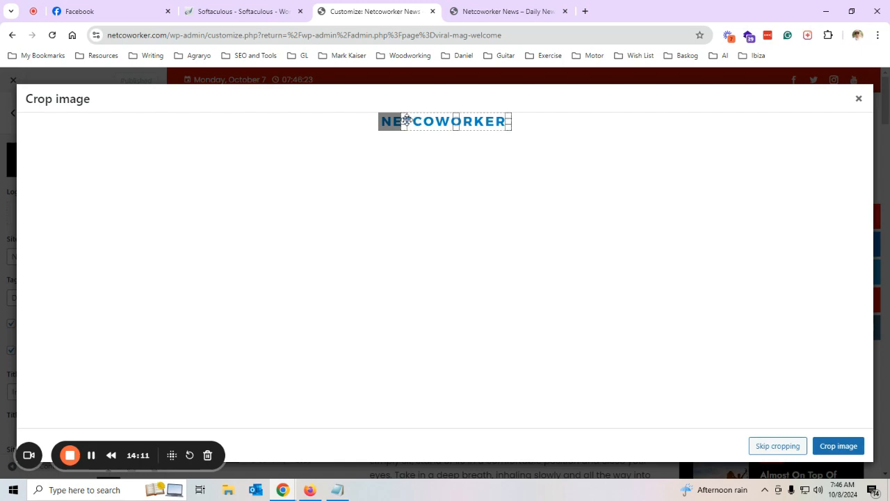
{"action": "left_click_drag", "start_coordinate": [406, 121], "coordinate": [373, 123]}
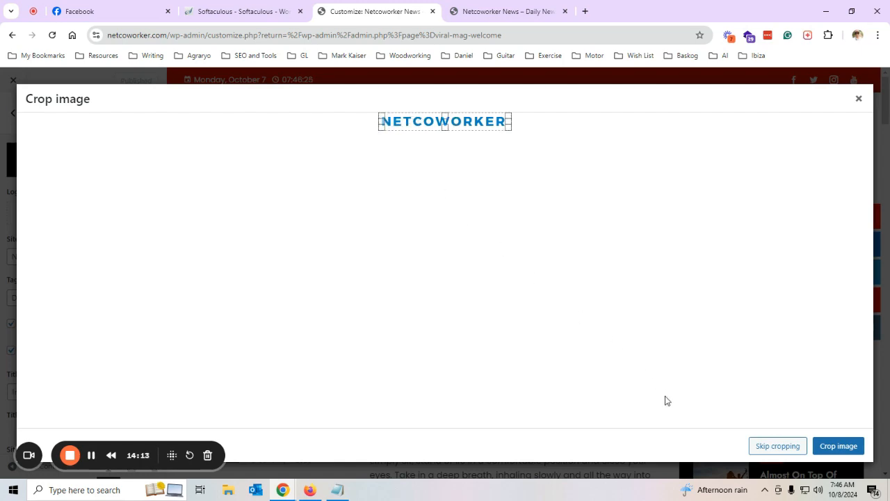
{"action": "left_click", "coordinate": [826, 444]}
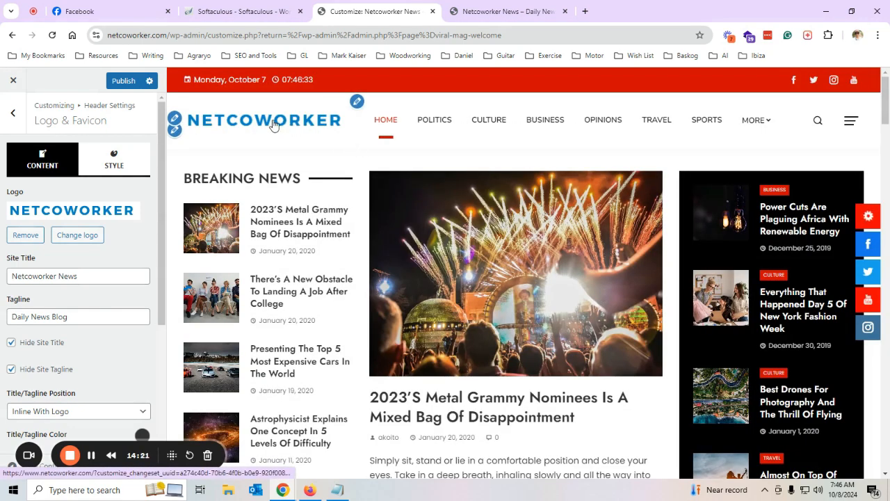
Publish the NETCOWORKER logo and scroll the settings down to the Site Icon section.
{"action": "left_click", "coordinate": [120, 82]}
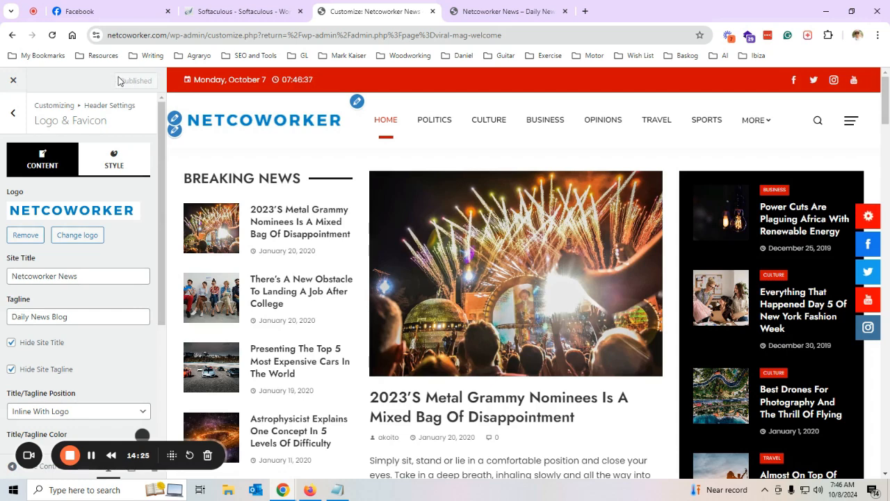
{"action": "scroll", "coordinate": [110, 224], "scroll_direction": "down", "scroll_amount": 2}
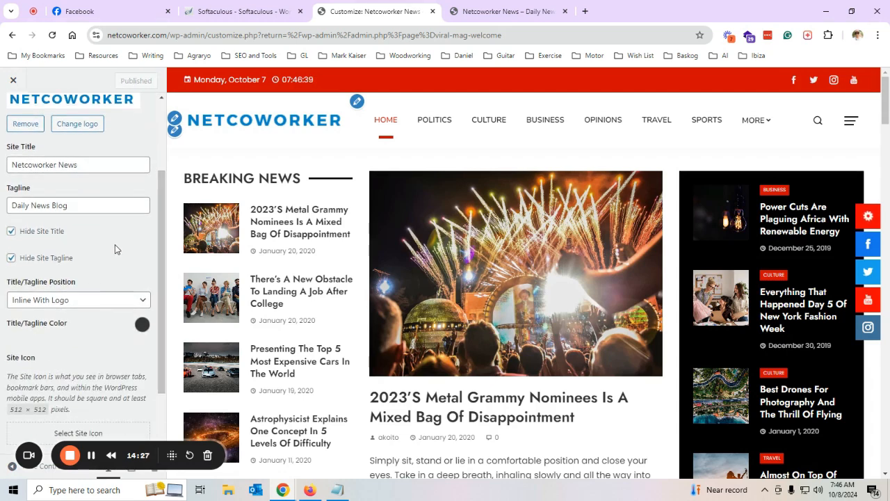
{"action": "scroll", "coordinate": [115, 247], "scroll_direction": "down", "scroll_amount": 1}
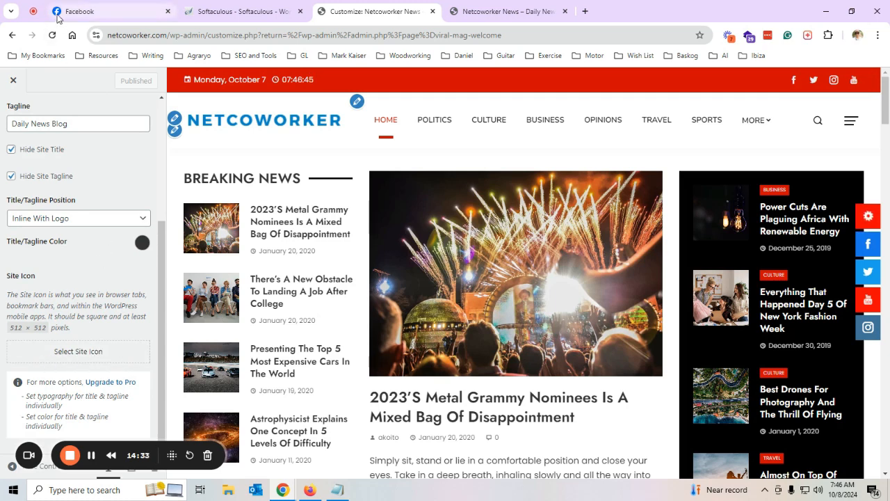
{"action": "mouse_move", "coordinate": [59, 18]}
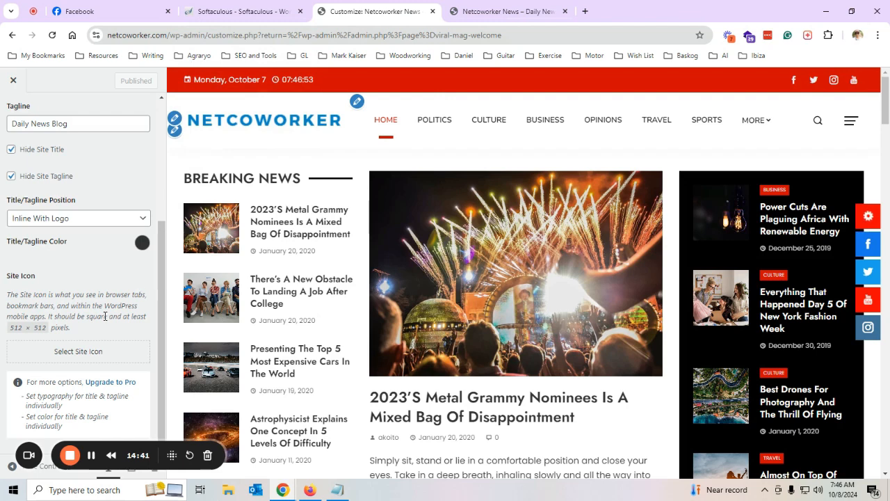
Upload the netcoworker-fav-icon globe image for the site icon.
{"action": "left_click", "coordinate": [85, 356]}
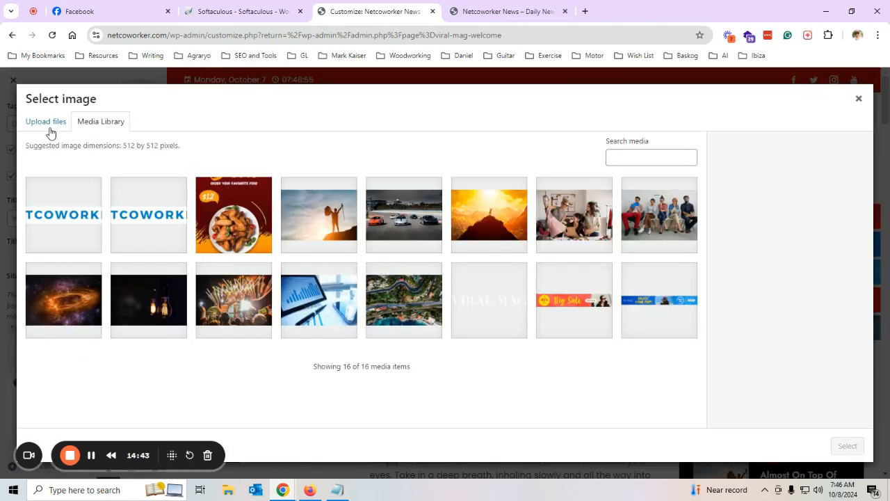
{"action": "left_click", "coordinate": [48, 124]}
{"action": "left_click", "coordinate": [451, 280]}
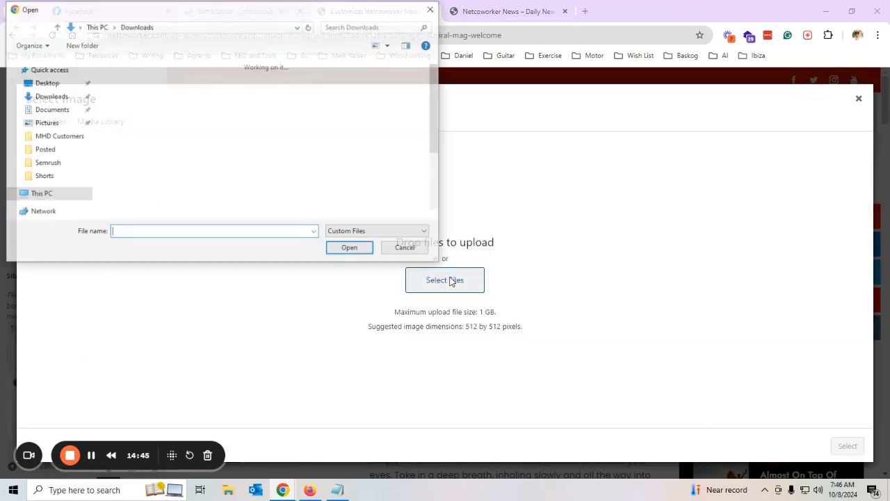
{"action": "left_click", "coordinate": [130, 107]}
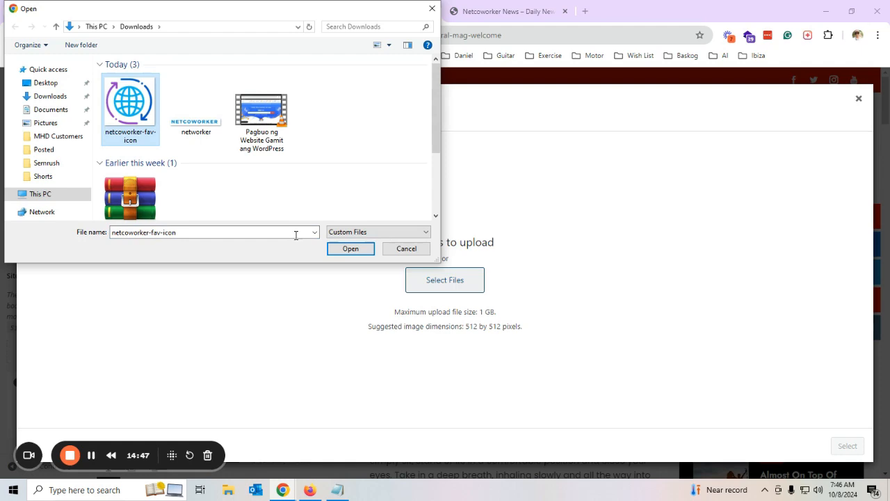
{"action": "left_click", "coordinate": [350, 249]}
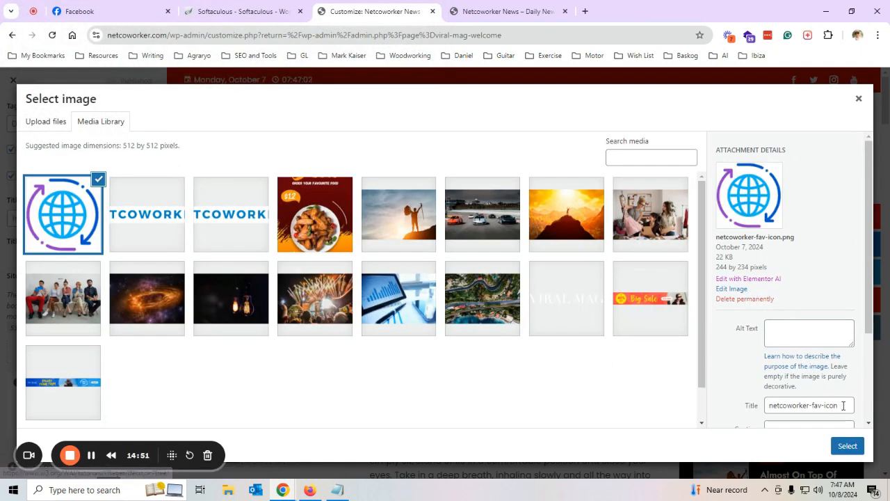
Paste the image title as alt text, crop the globe icon, and publish it as site icon.
{"action": "left_click_drag", "start_coordinate": [844, 404], "coordinate": [746, 410]}
{"action": "key", "text": "ctrl+c"}
{"action": "left_click", "coordinate": [773, 329]}
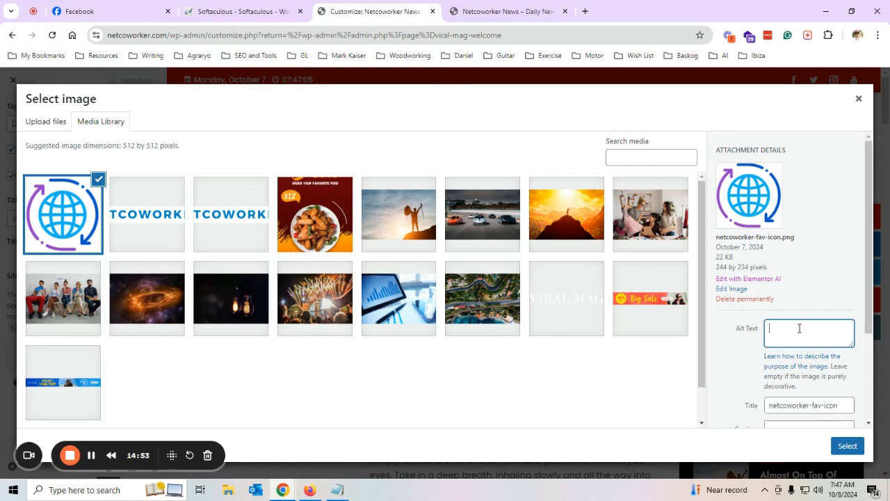
{"action": "key", "text": "ctrl+v"}
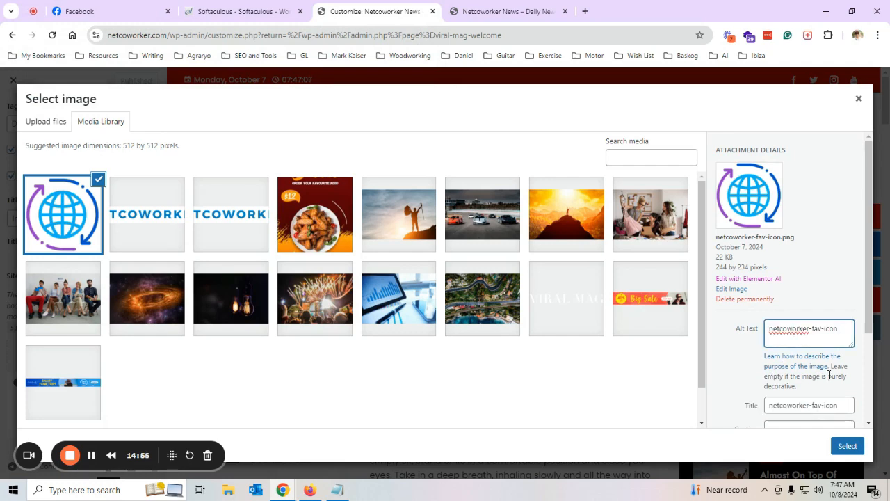
{"action": "left_click", "coordinate": [848, 448]}
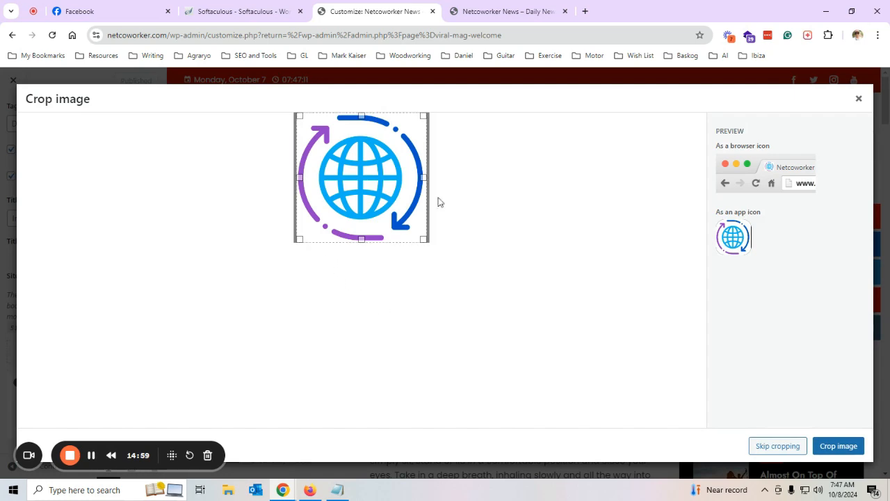
{"action": "left_click", "coordinate": [838, 447]}
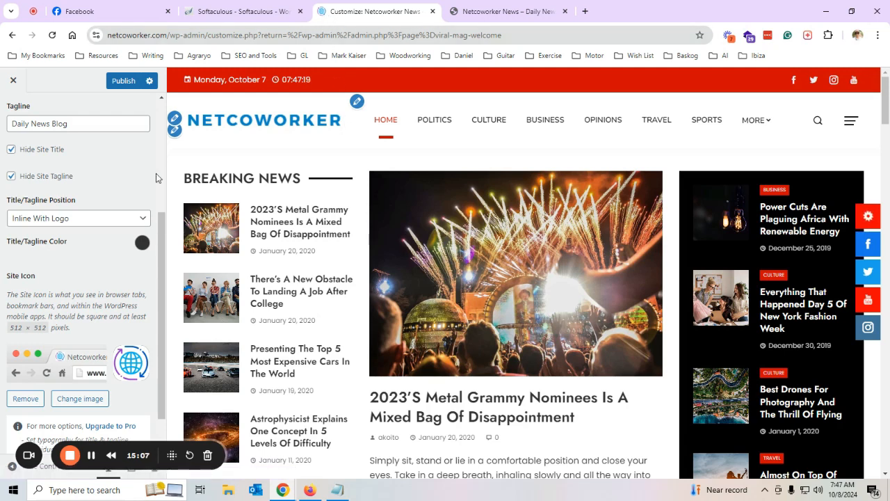
{"action": "left_click", "coordinate": [120, 82]}
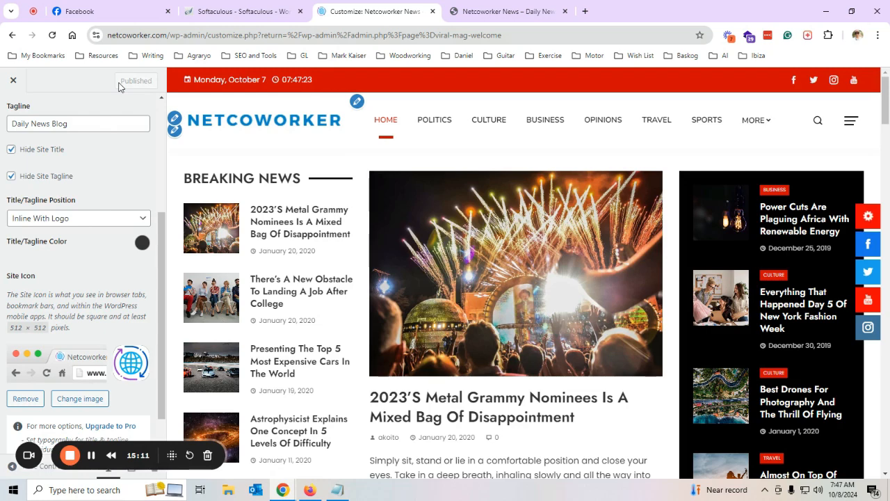
Reload the live homepage to show the NETCOWORKER logo, scrolling to the footer and back to the top.
{"action": "left_click", "coordinate": [504, 11]}
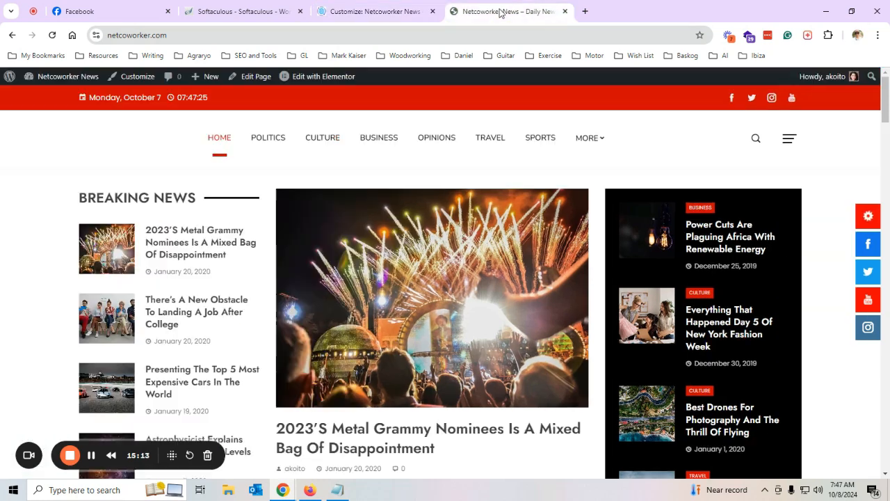
{"action": "left_click", "coordinate": [48, 36]}
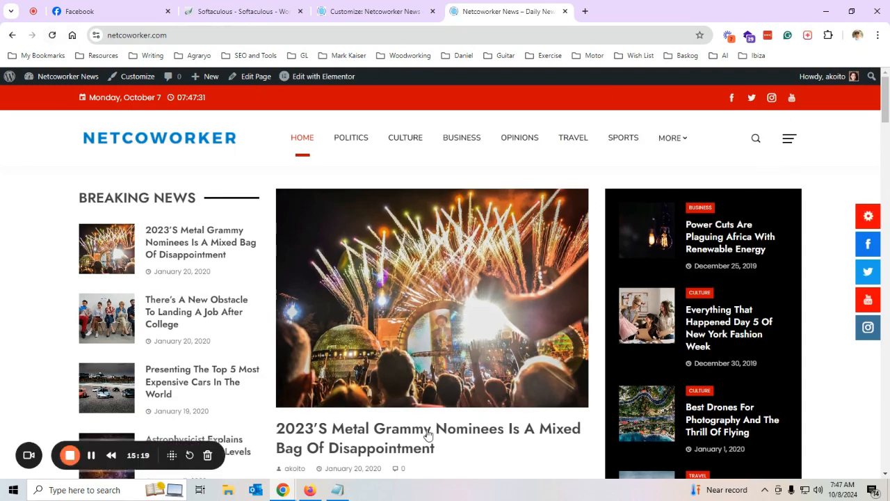
{"action": "scroll", "coordinate": [886, 162], "scroll_direction": "down", "scroll_amount": 5}
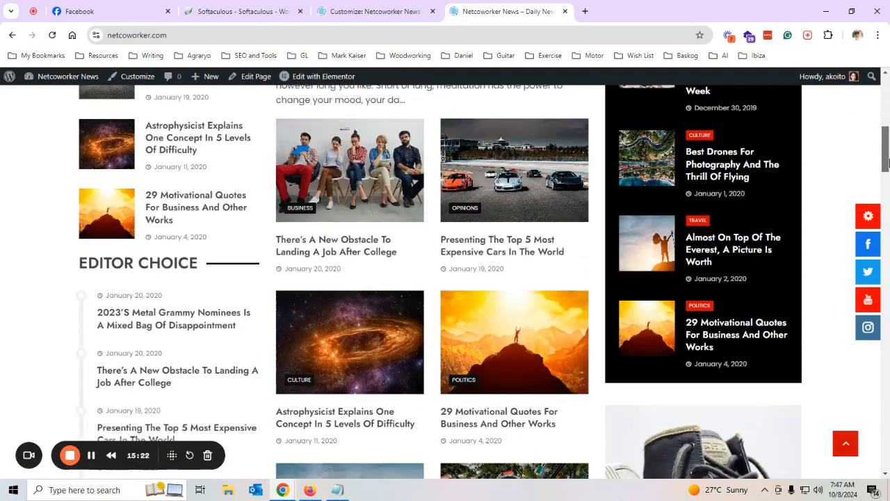
{"action": "left_click_drag", "start_coordinate": [886, 162], "coordinate": [882, 466]}
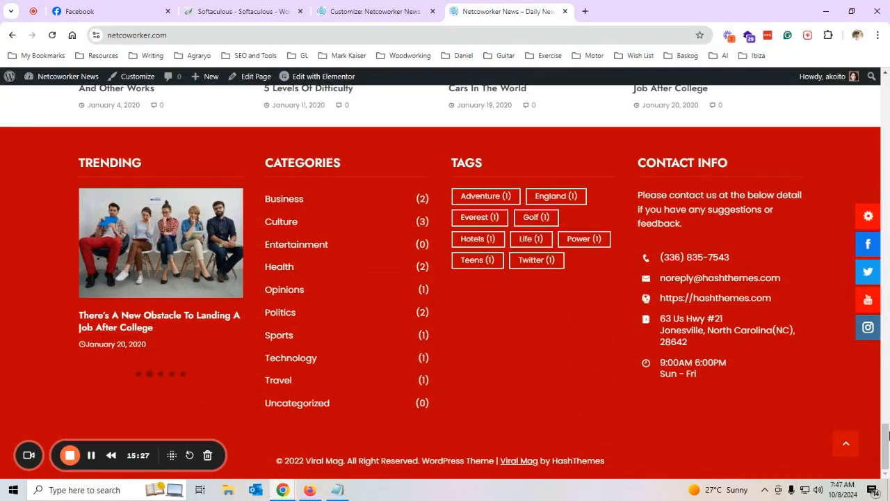
{"action": "left_click", "coordinate": [846, 443]}
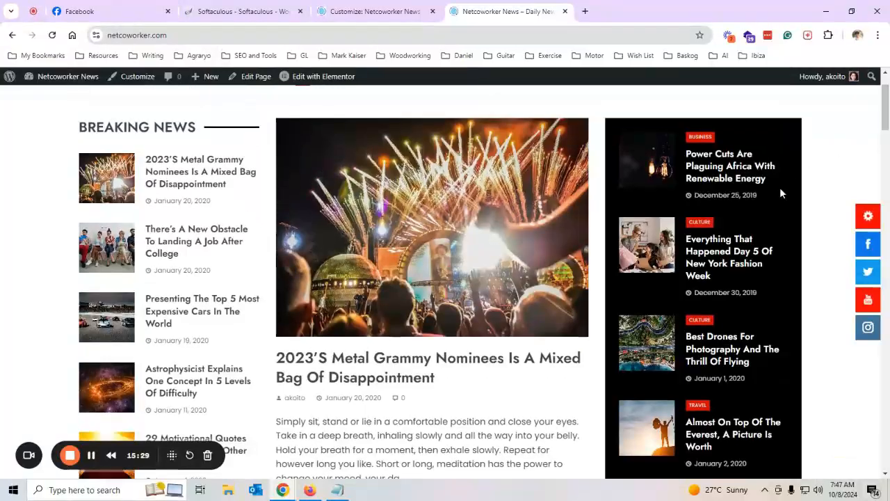
{"action": "scroll", "coordinate": [757, 339], "scroll_direction": "down", "scroll_amount": 2}
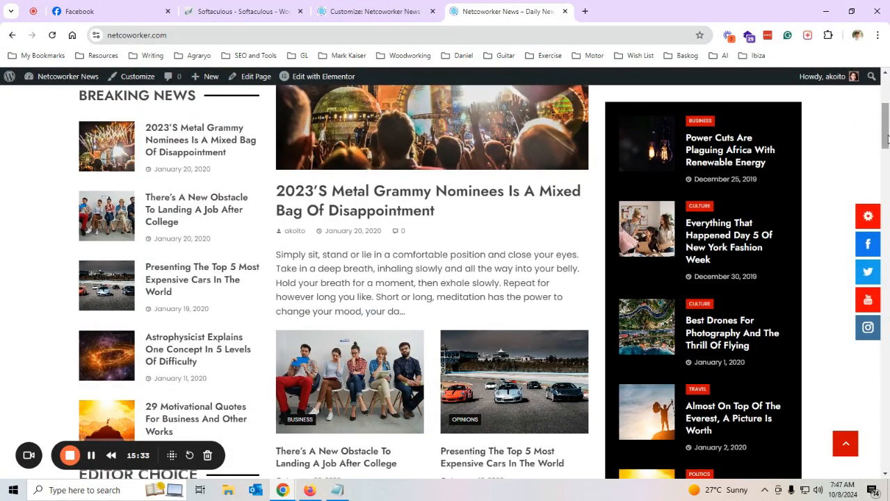
{"action": "left_click_drag", "start_coordinate": [886, 127], "coordinate": [885, 92]}
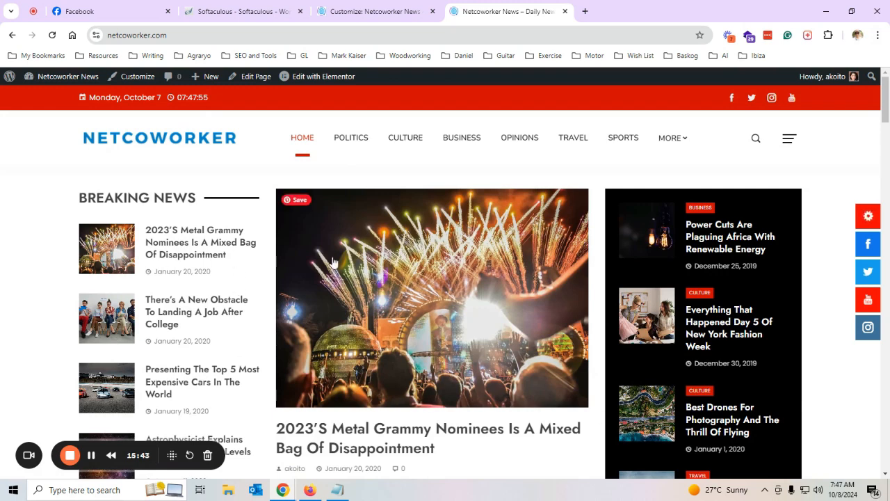
Open the '2023's Metal Grammy Nominees is A Mixed Bag Of Disappointment' post and scroll through it.
{"action": "left_click", "coordinate": [368, 442]}
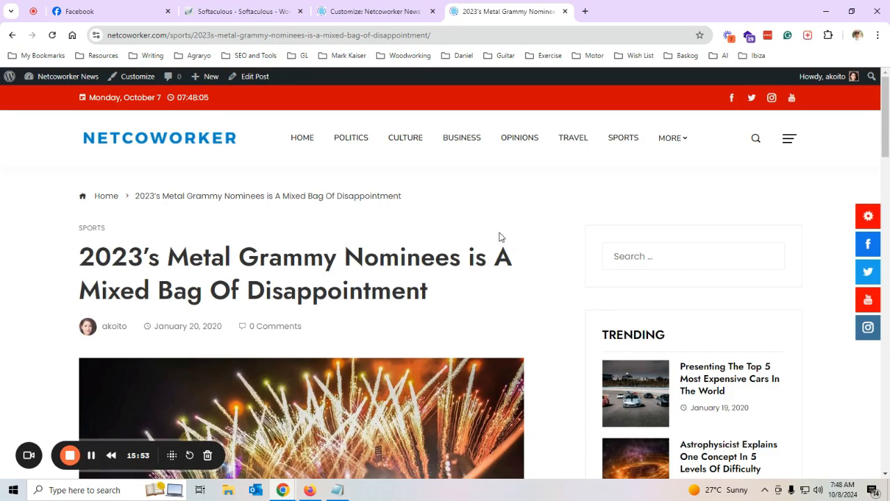
{"action": "scroll", "coordinate": [495, 233], "scroll_direction": "down", "scroll_amount": 9}
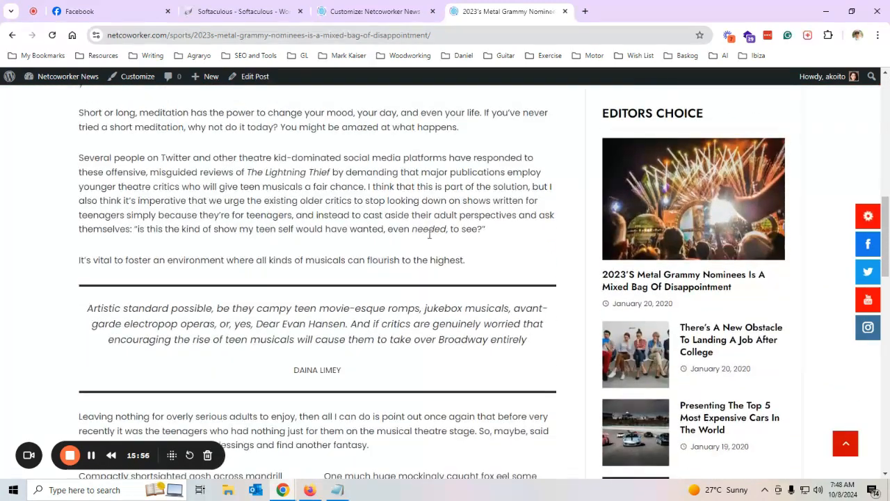
{"action": "left_click_drag", "start_coordinate": [887, 249], "coordinate": [887, 343]}
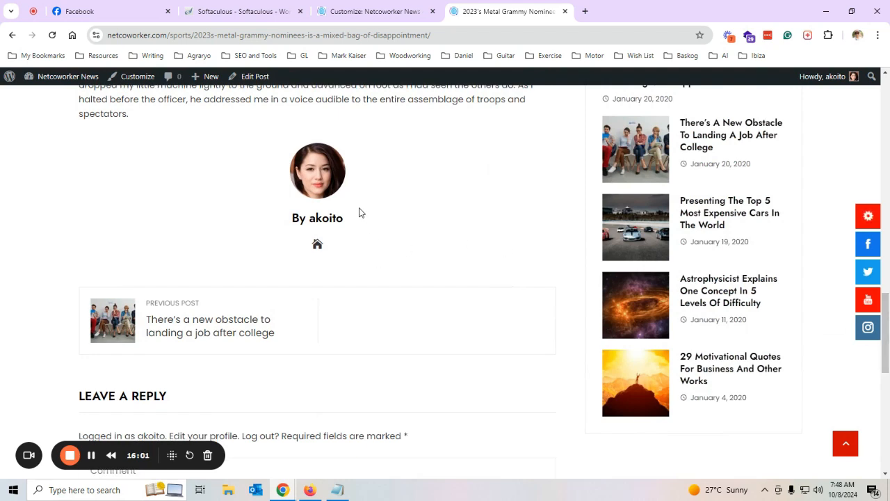
{"action": "scroll", "coordinate": [377, 211], "scroll_direction": "down", "scroll_amount": 1}
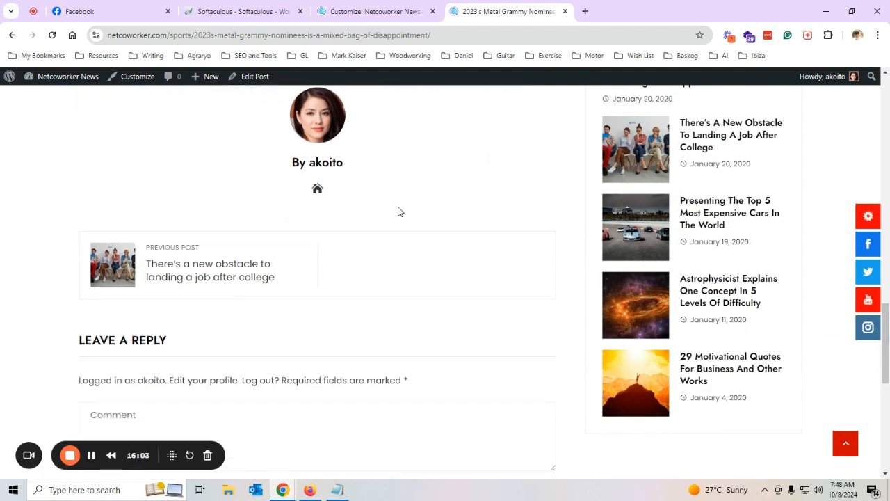
{"action": "scroll", "coordinate": [410, 212], "scroll_direction": "down", "scroll_amount": 3}
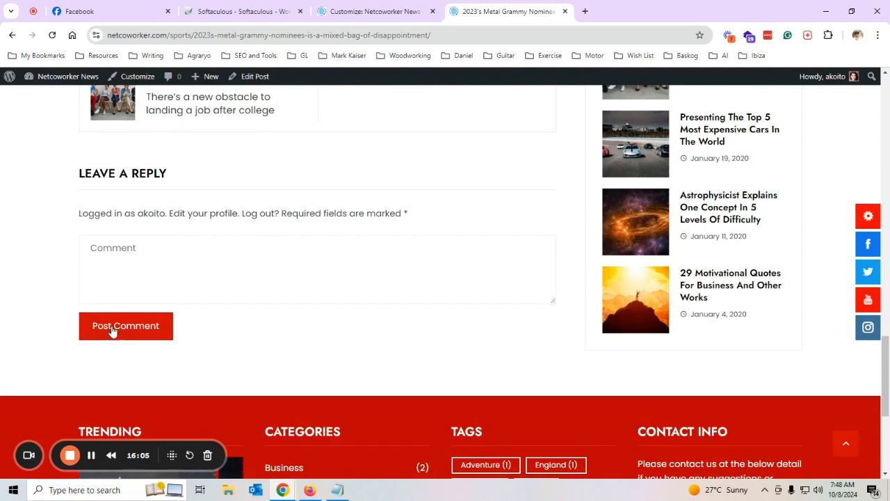
{"action": "scroll", "coordinate": [303, 304], "scroll_direction": "down", "scroll_amount": 2}
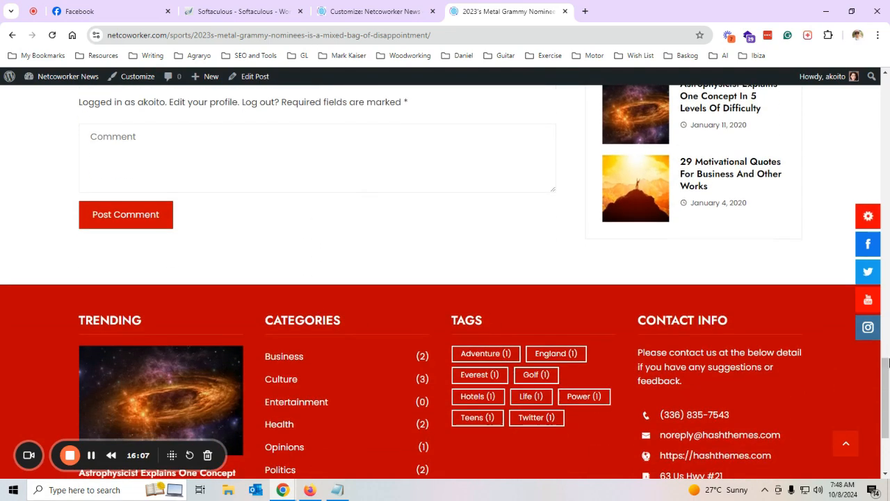
{"action": "left_click_drag", "start_coordinate": [888, 362], "coordinate": [889, 122]}
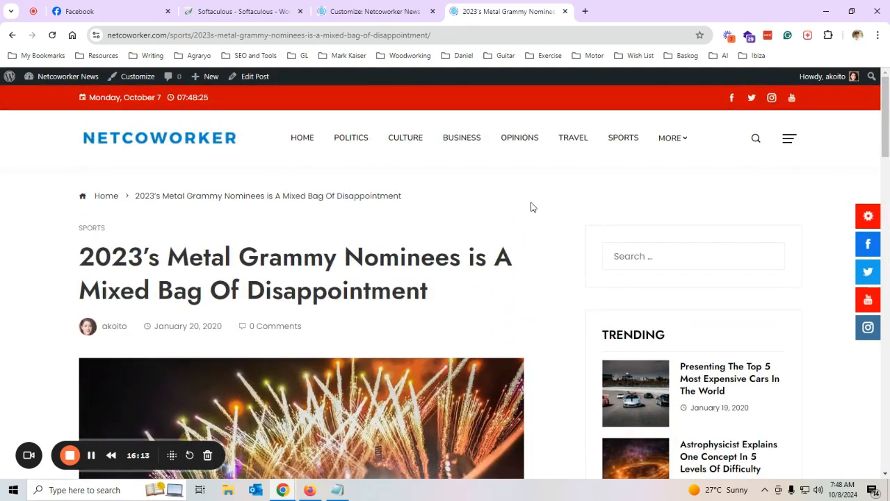
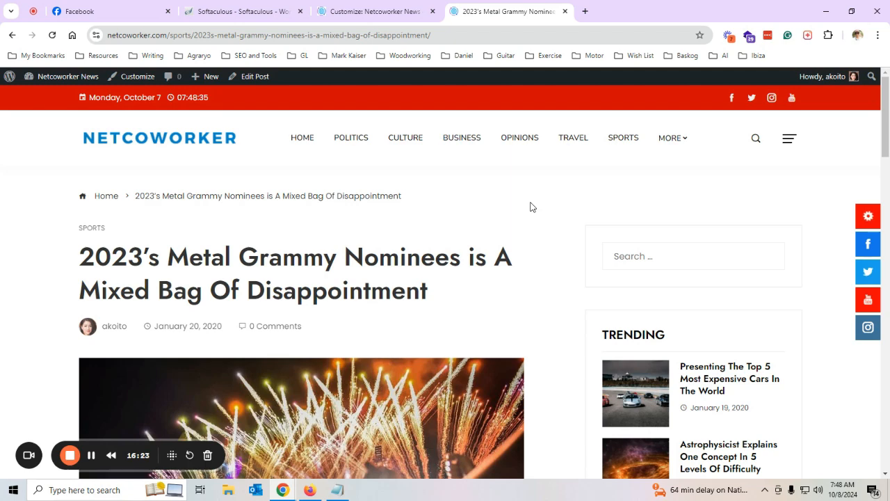
Search Google for 'x10 hosting' in a fresh Chrome tab.
{"action": "left_click", "coordinate": [585, 11]}
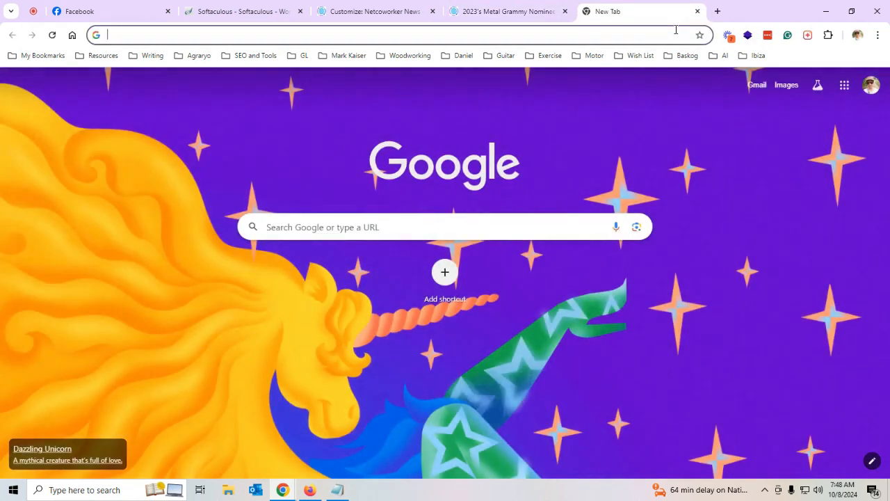
{"action": "type", "text": "x"}
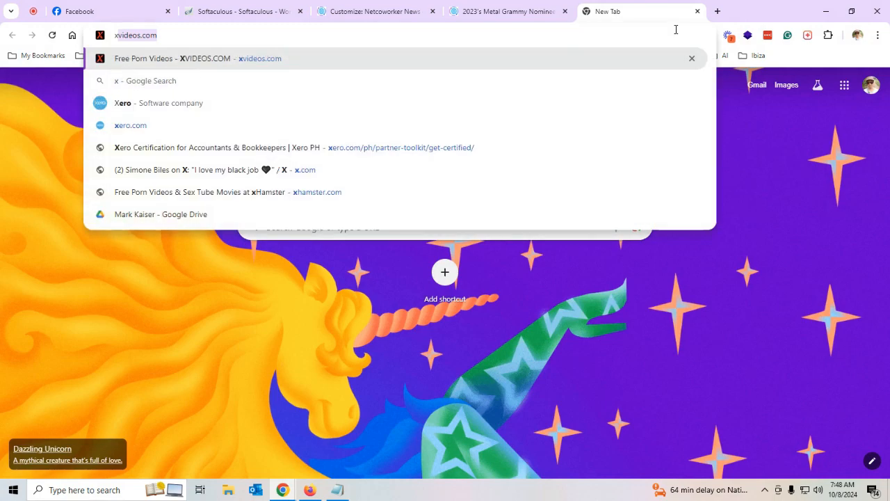
{"action": "type", "text": "10 hosting"}
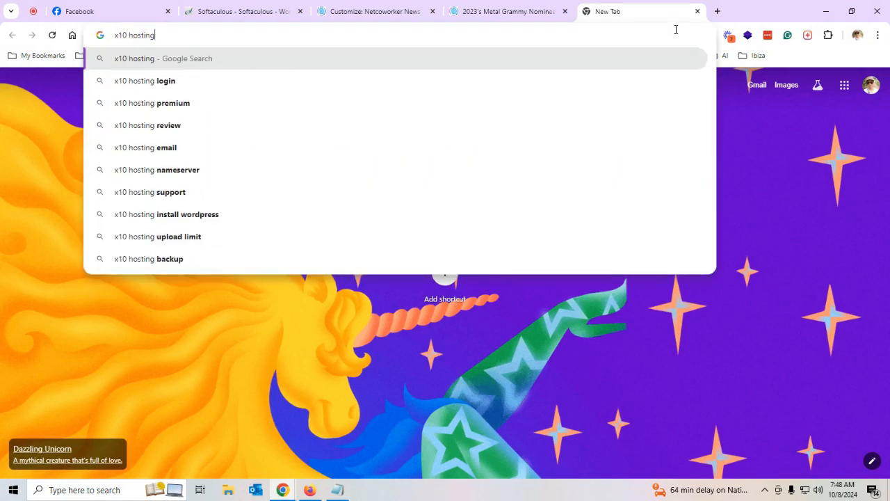
{"action": "key", "text": "Return"}
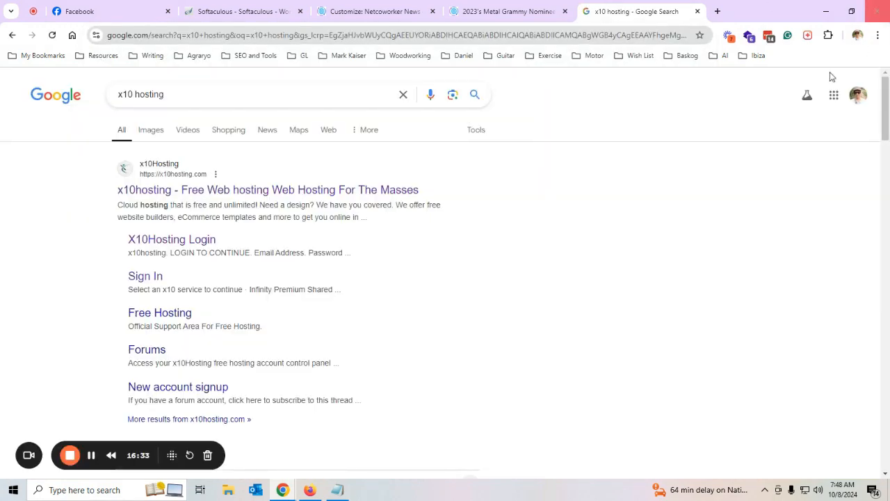
Open the x10hosting result and jump to the Create Your Free Website plan chooser.
{"action": "left_click", "coordinate": [268, 190]}
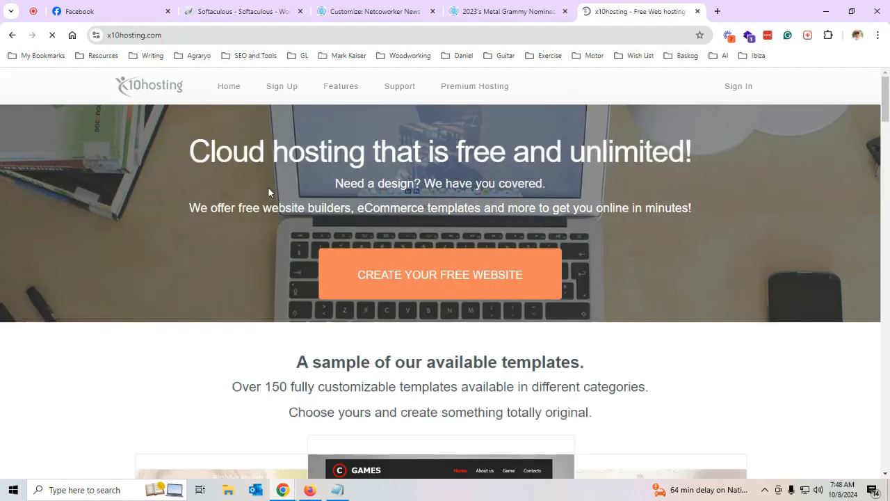
{"action": "scroll", "coordinate": [584, 336], "scroll_direction": "down", "scroll_amount": 1}
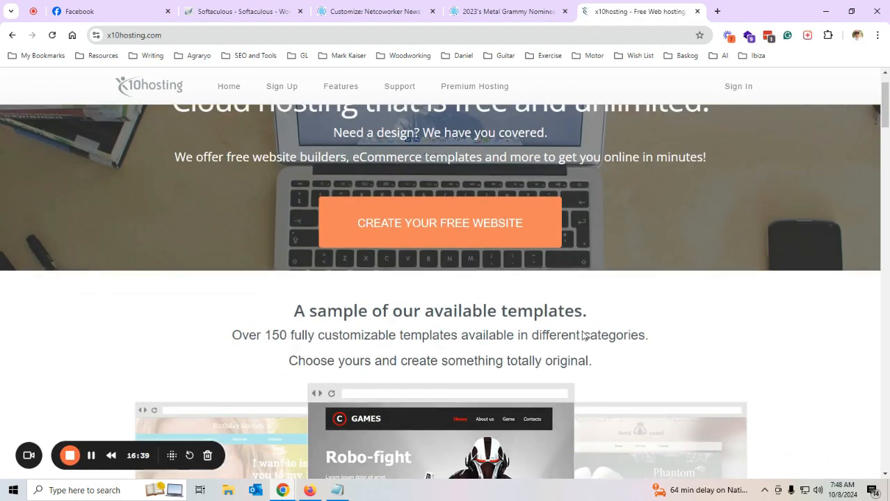
{"action": "scroll", "coordinate": [583, 335], "scroll_direction": "down", "scroll_amount": 2}
{"action": "scroll", "coordinate": [582, 328], "scroll_direction": "up", "scroll_amount": 3}
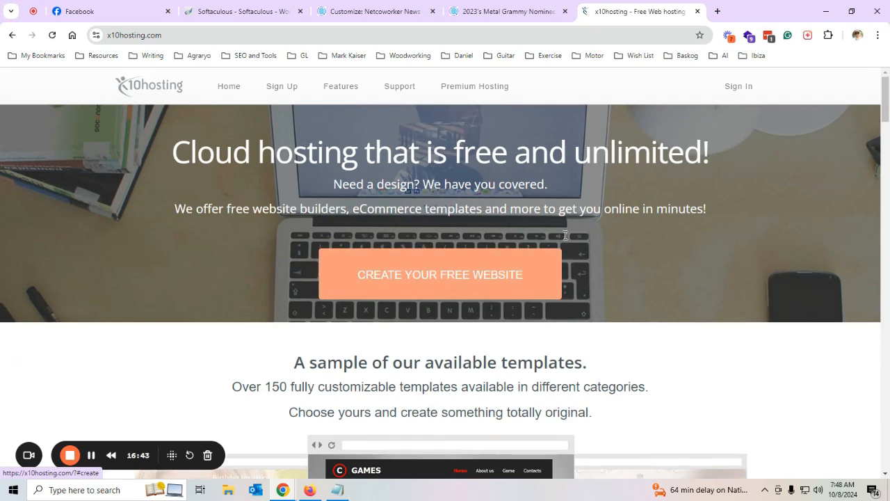
{"action": "left_click", "coordinate": [406, 278]}
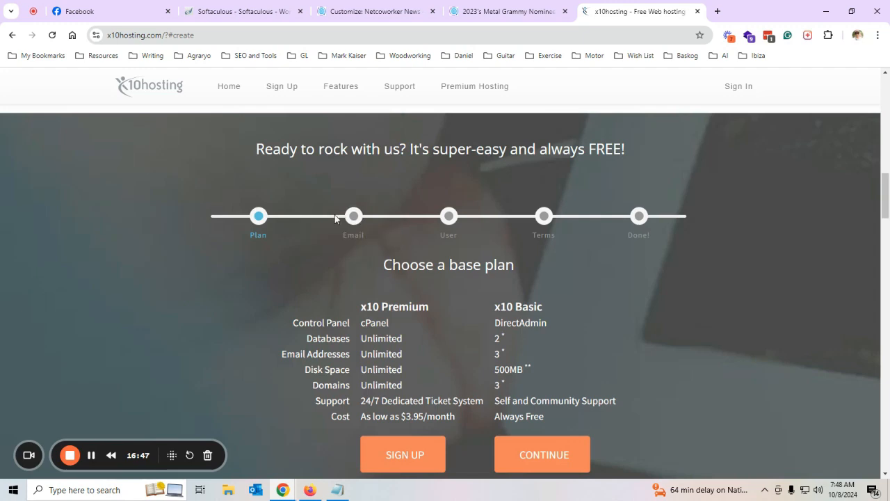
{"action": "scroll", "coordinate": [453, 302], "scroll_direction": "down", "scroll_amount": 2}
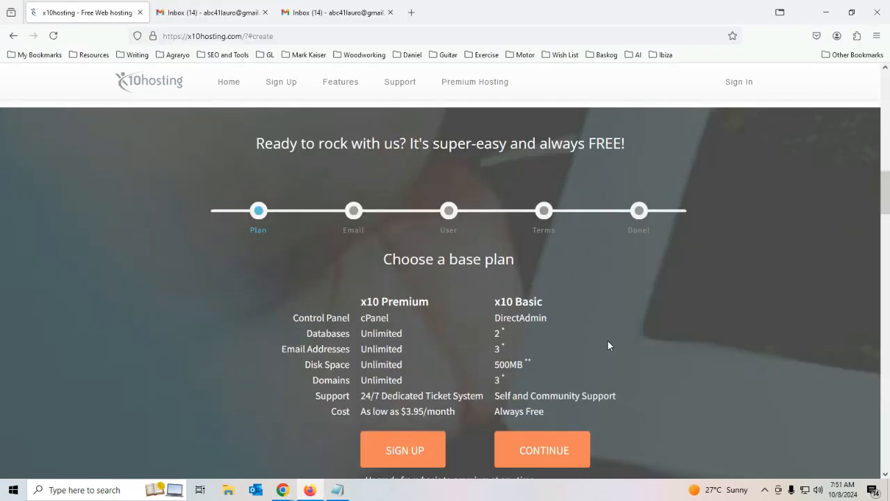
Choose the free x10 Basic plan and enter the e-mail, a domain-free user name and password.
{"action": "left_click", "coordinate": [537, 451]}
{"action": "left_click", "coordinate": [430, 309]}
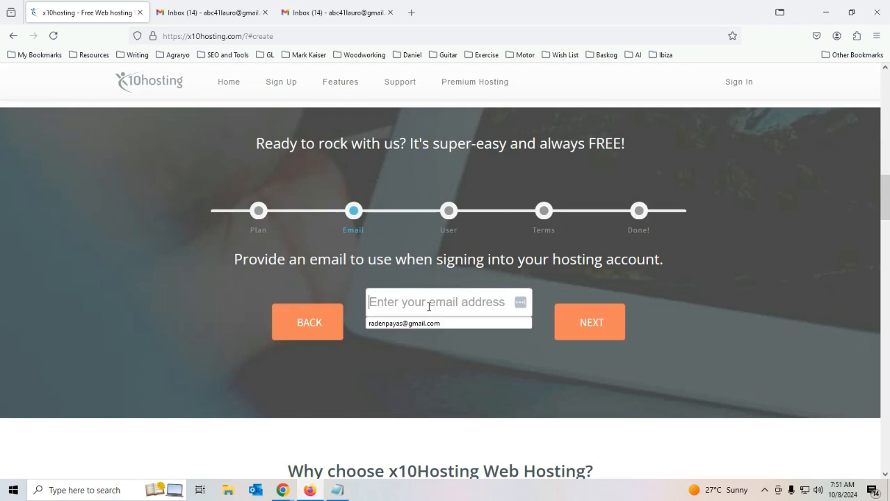
{"action": "key", "text": "Down"}
{"action": "key", "text": "Return"}
{"action": "left_click", "coordinate": [597, 328]}
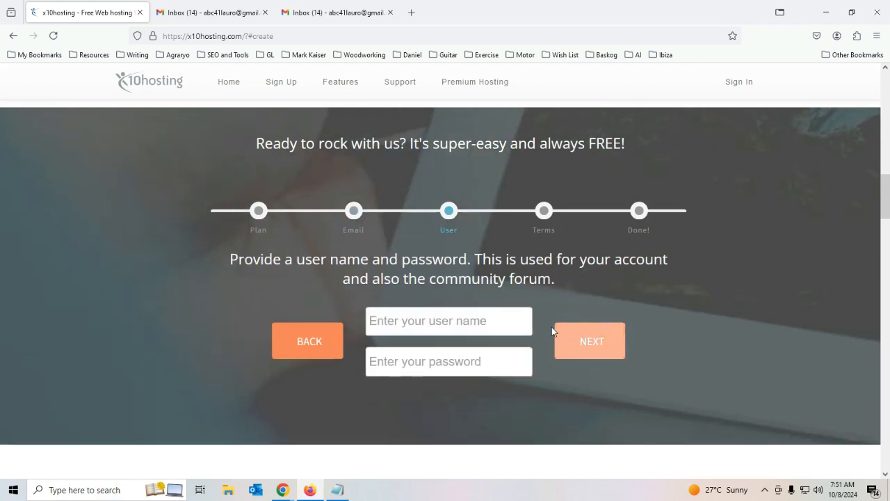
{"action": "left_click", "coordinate": [452, 325]}
{"action": "key", "text": "ctrl+v"}
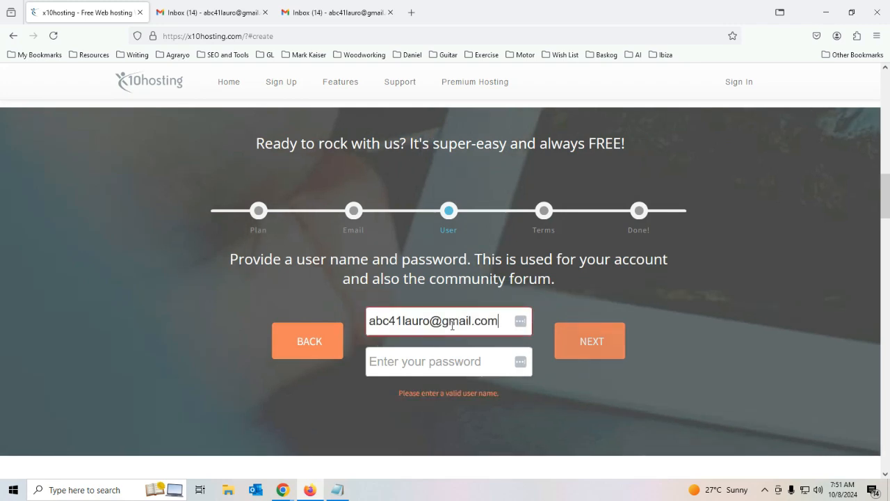
{"action": "left_click_drag", "start_coordinate": [429, 321], "coordinate": [503, 321]}
{"action": "key", "text": "BackSpace"}
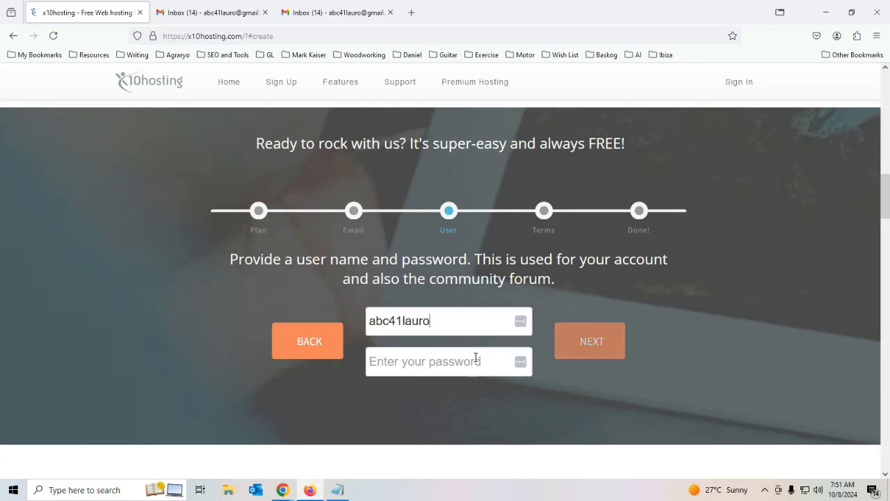
{"action": "left_click", "coordinate": [463, 362]}
{"action": "type", "text": "*****"}
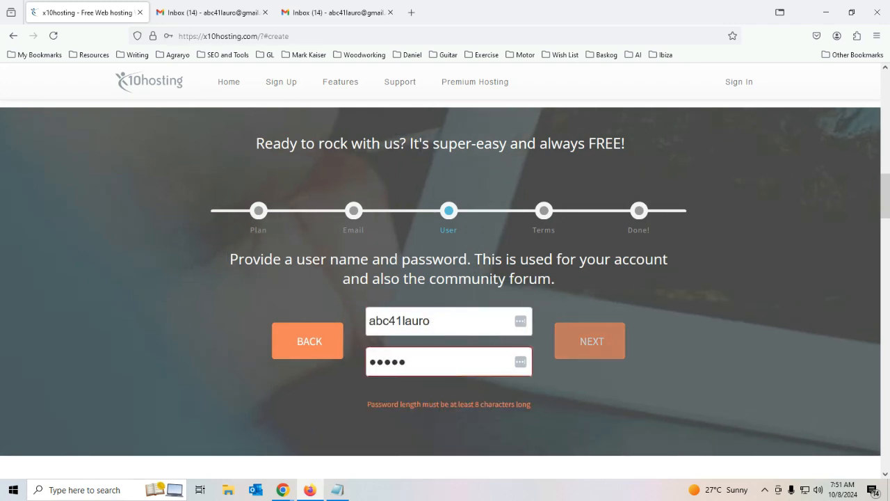
{"action": "type", "text": "******"}
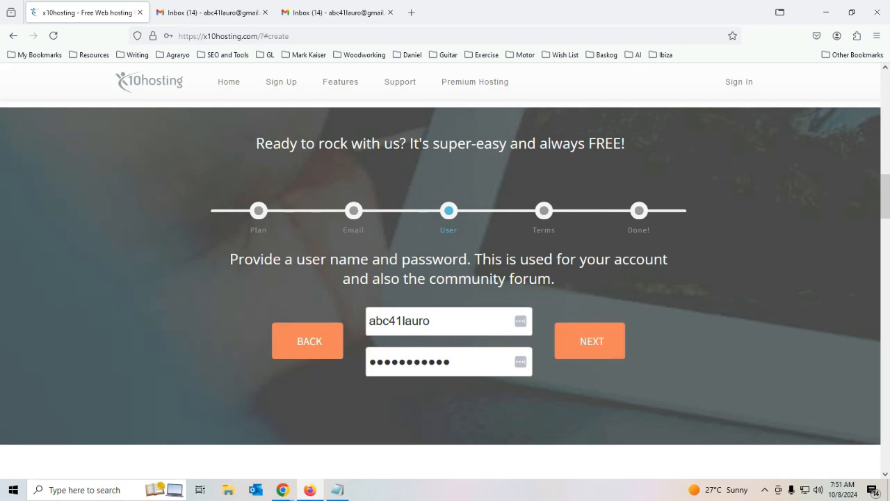
Agree to the Terms of Service after reading them through.
{"action": "left_click", "coordinate": [590, 346]}
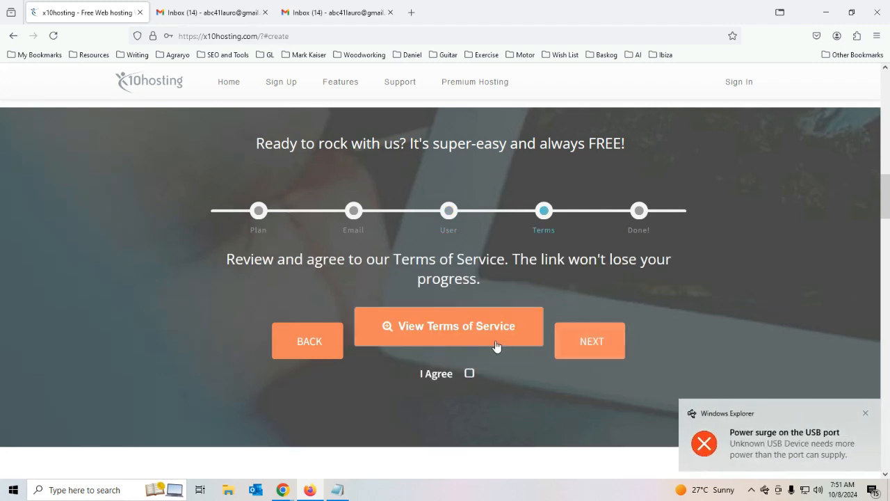
{"action": "left_click", "coordinate": [470, 373]}
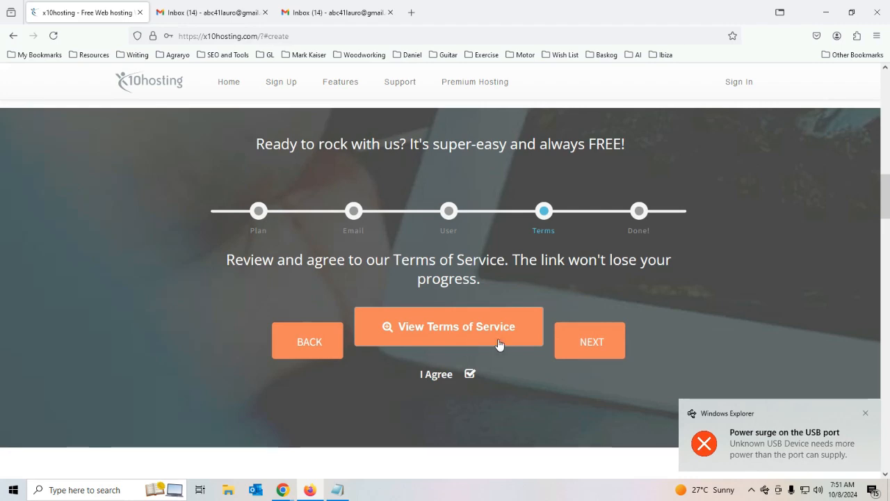
{"action": "left_click", "coordinate": [592, 341]}
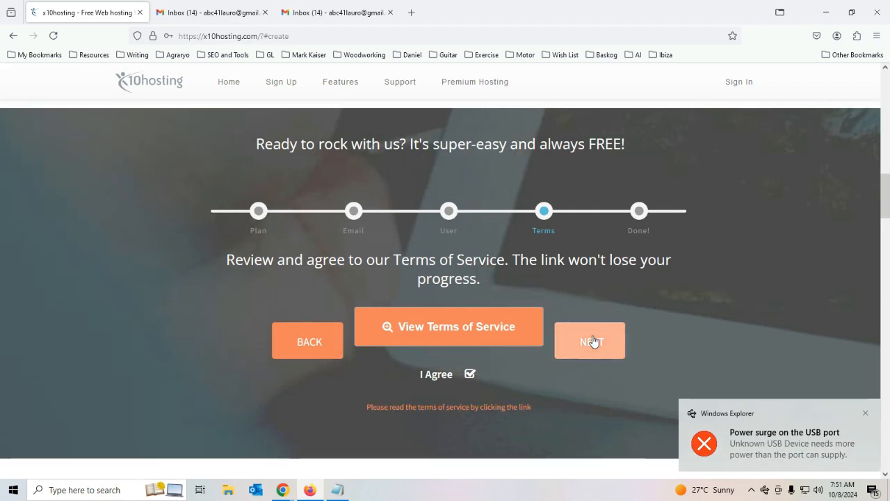
{"action": "left_click", "coordinate": [459, 327]}
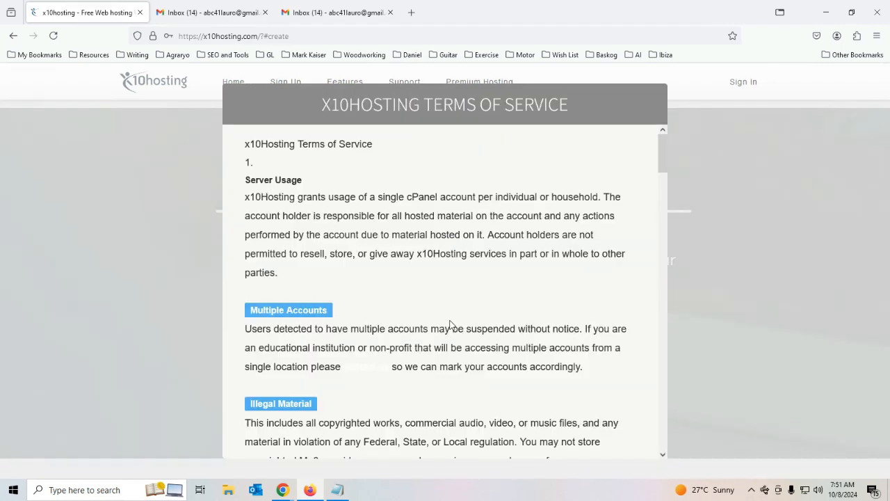
{"action": "scroll", "coordinate": [452, 327], "scroll_direction": "down", "scroll_amount": 15}
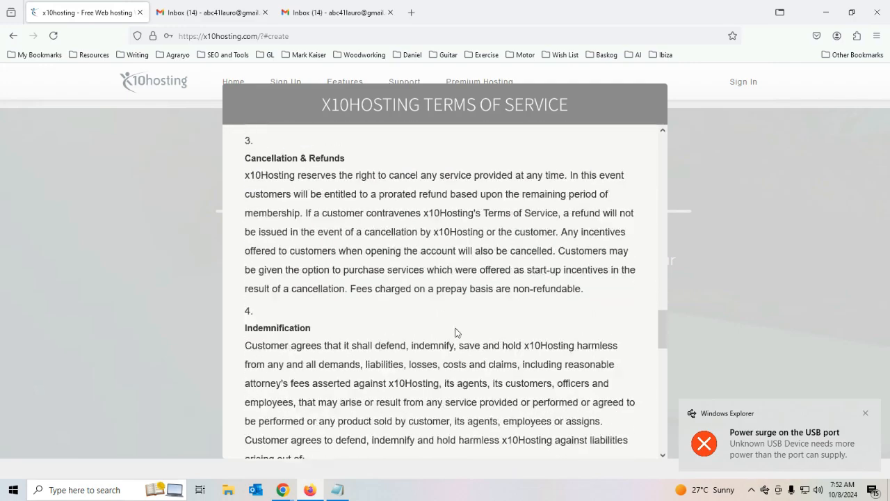
{"action": "scroll", "coordinate": [456, 332], "scroll_direction": "down", "scroll_amount": 12}
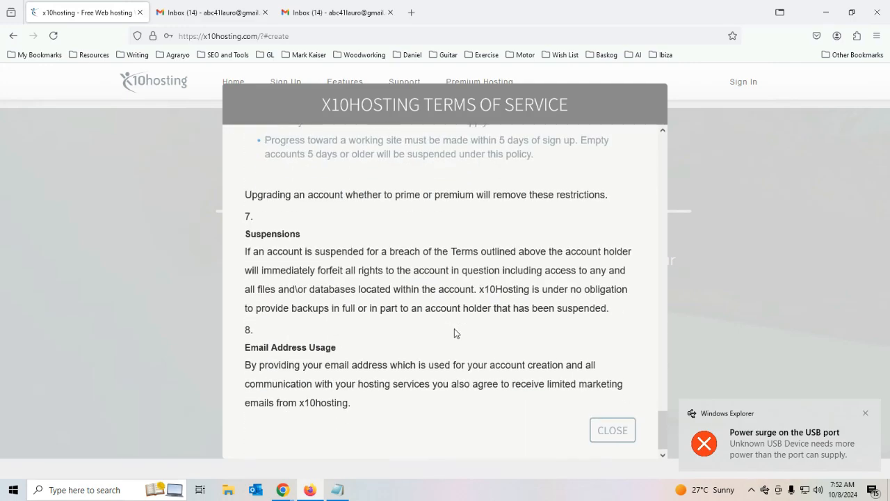
{"action": "left_click", "coordinate": [615, 432]}
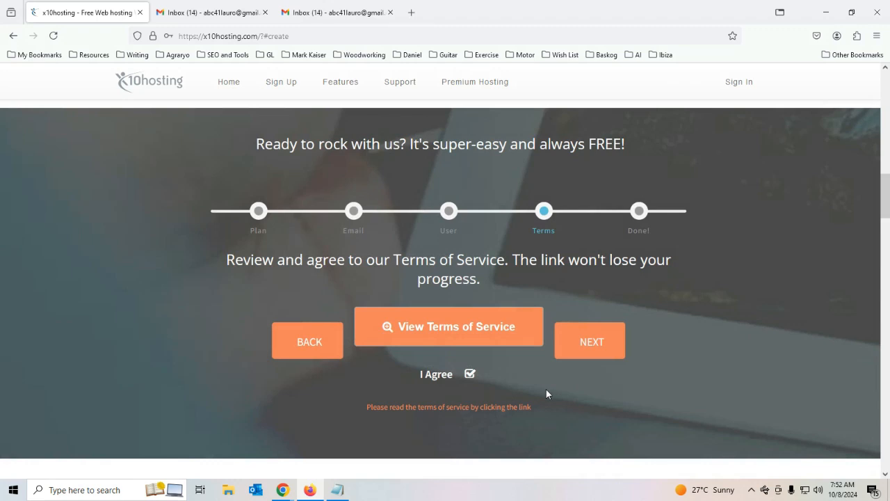
{"action": "left_click", "coordinate": [573, 347]}
Pass the reCAPTCHA traffic-light challenge and finish creating the account.
{"action": "left_click", "coordinate": [381, 330]}
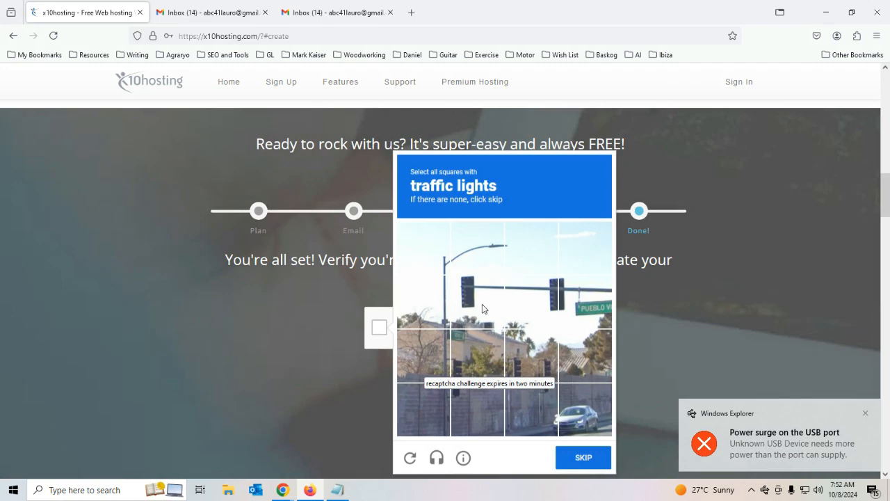
{"action": "left_click", "coordinate": [469, 292]}
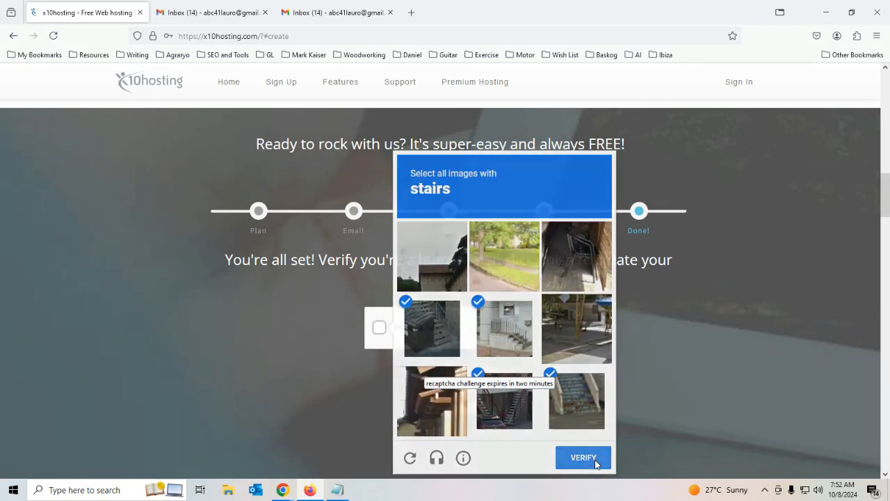
{"action": "left_click", "coordinate": [596, 460]}
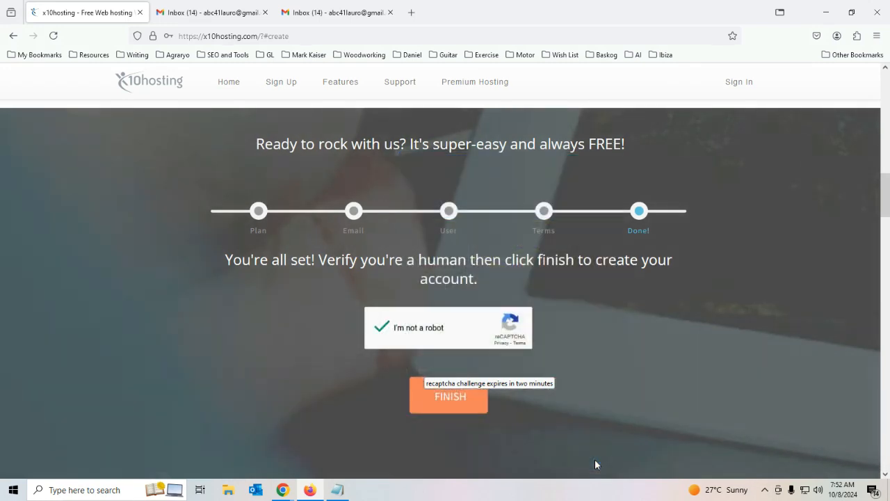
{"action": "left_click", "coordinate": [447, 402]}
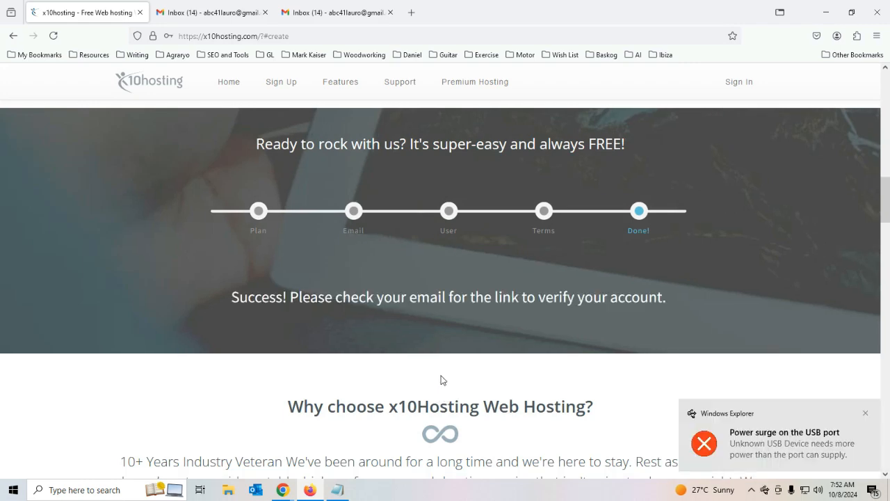
Open the x10hosting Email Verification message in Gmail and follow its verification link.
{"action": "left_click", "coordinate": [331, 18]}
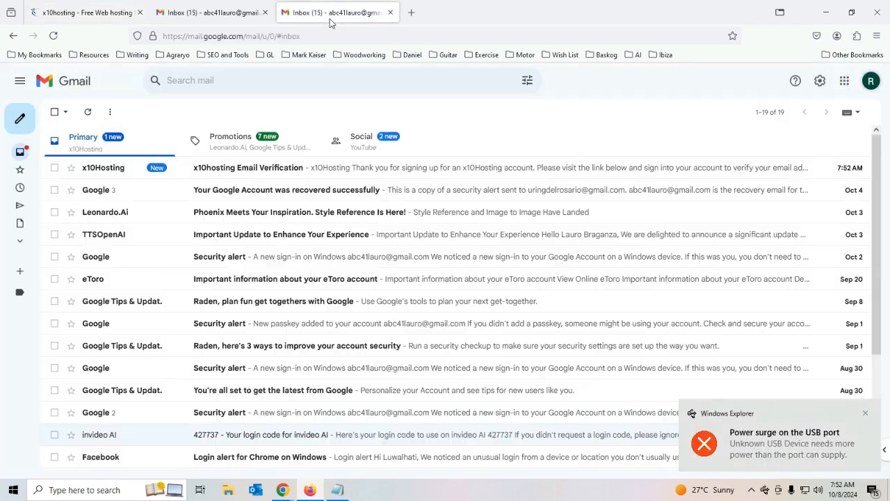
{"action": "left_click", "coordinate": [258, 169]}
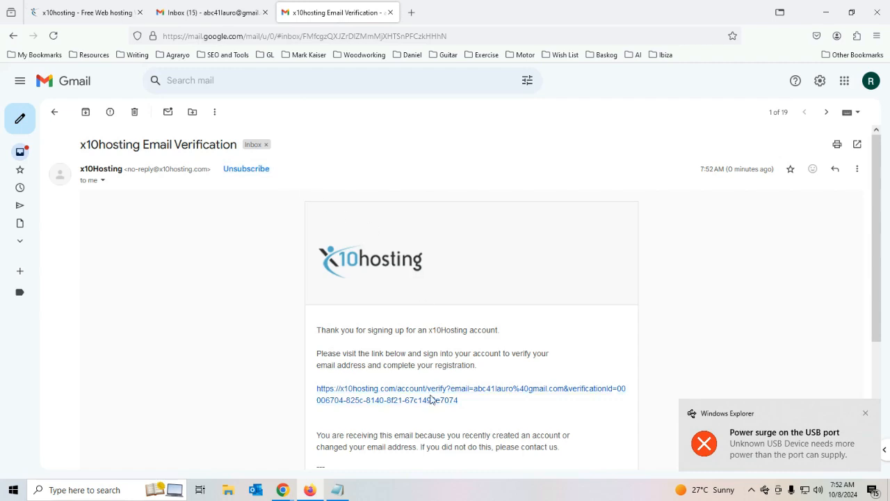
{"action": "left_click", "coordinate": [430, 396]}
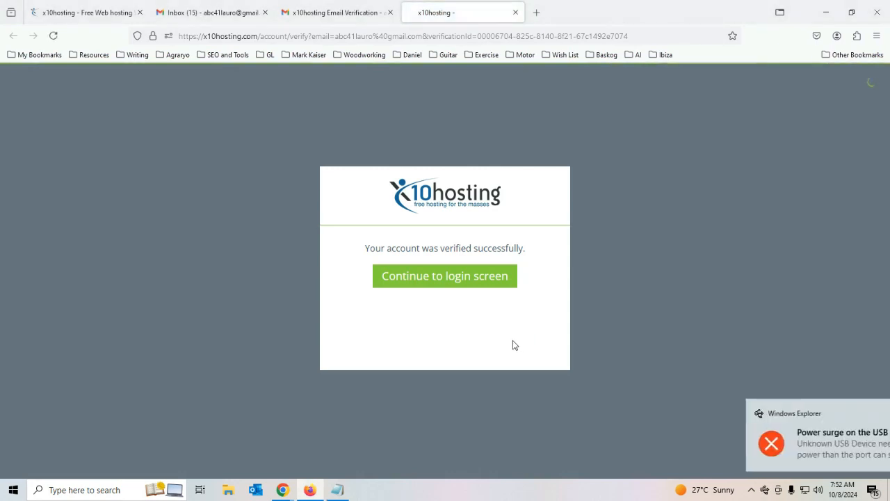
{"action": "left_click", "coordinate": [869, 413]}
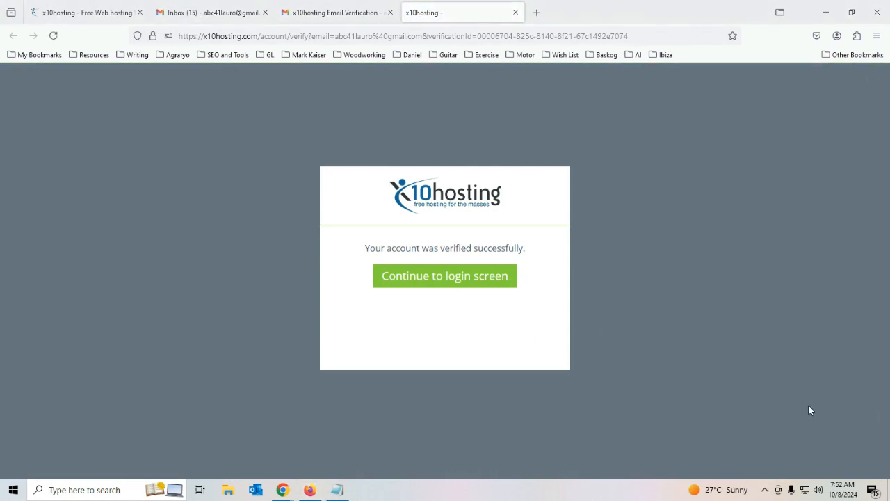
Log in with the account e-mail and password, reCAPTCHA and Remember me, saving the password.
{"action": "left_click", "coordinate": [443, 284]}
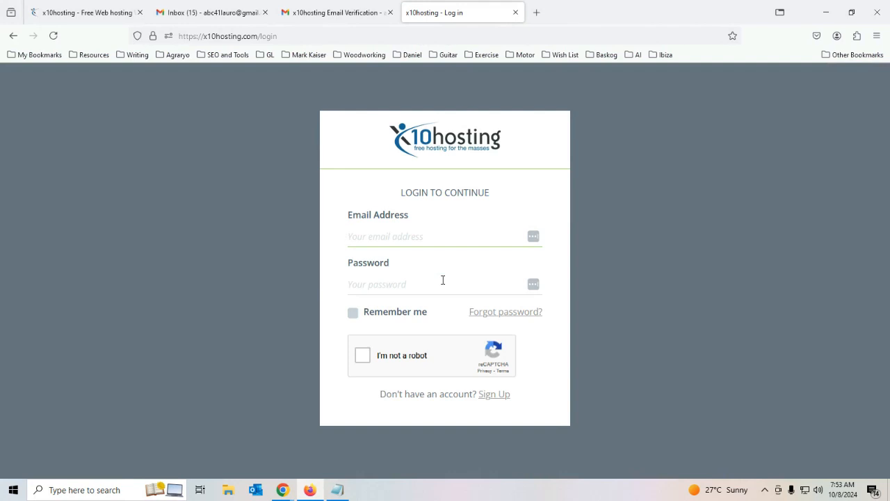
{"action": "key", "text": "ctrl+v"}
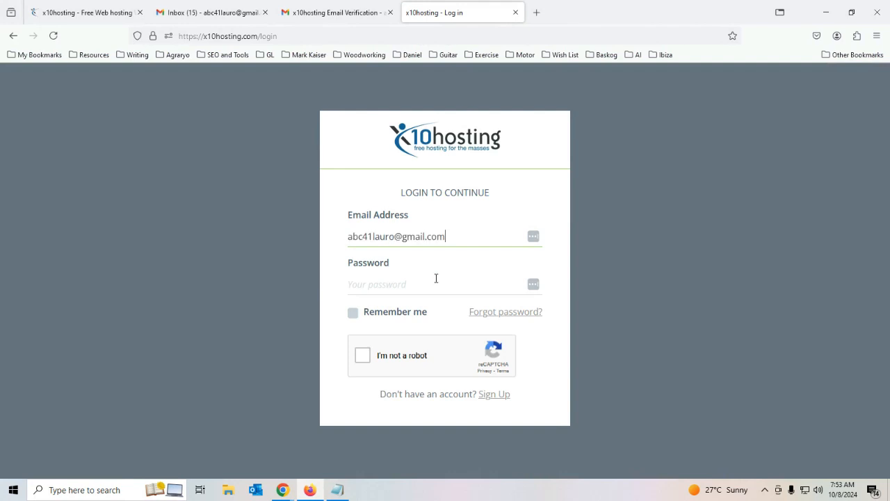
{"action": "left_click", "coordinate": [436, 279]}
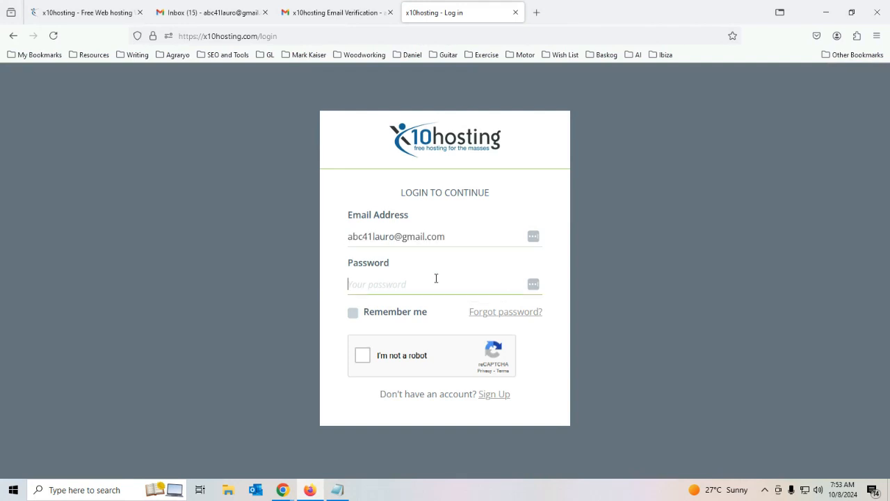
{"action": "type", "text": "•••••"}
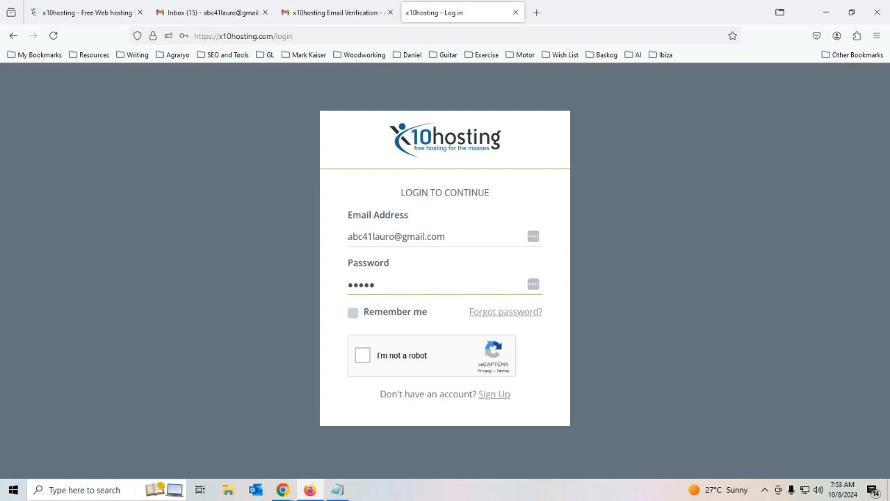
{"action": "type", "text": "••••••"}
{"action": "left_click", "coordinate": [361, 357]}
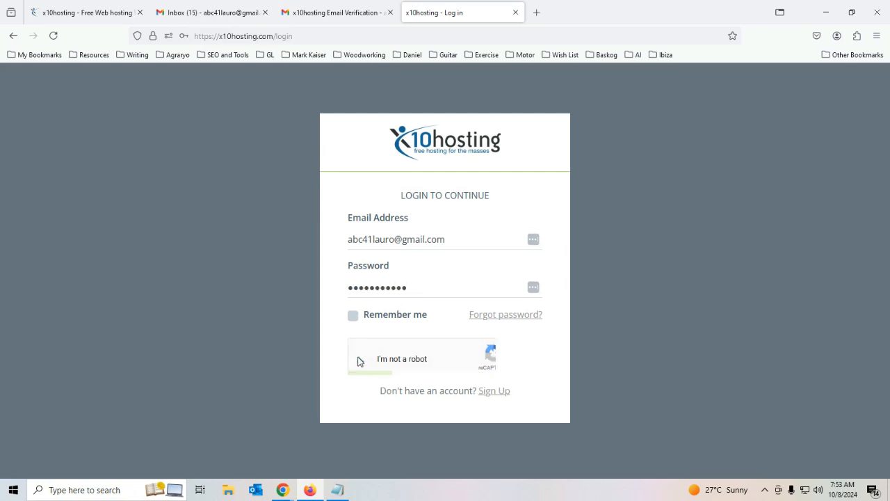
{"action": "left_click", "coordinate": [353, 325]}
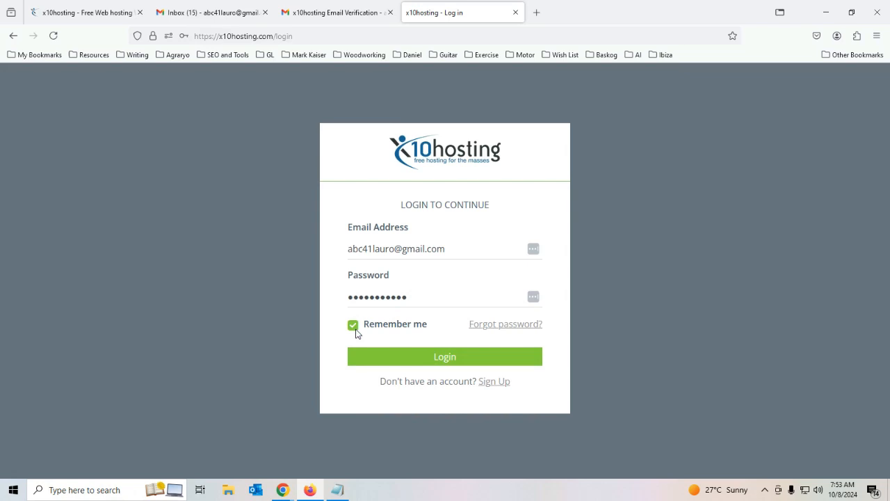
{"action": "left_click", "coordinate": [447, 359]}
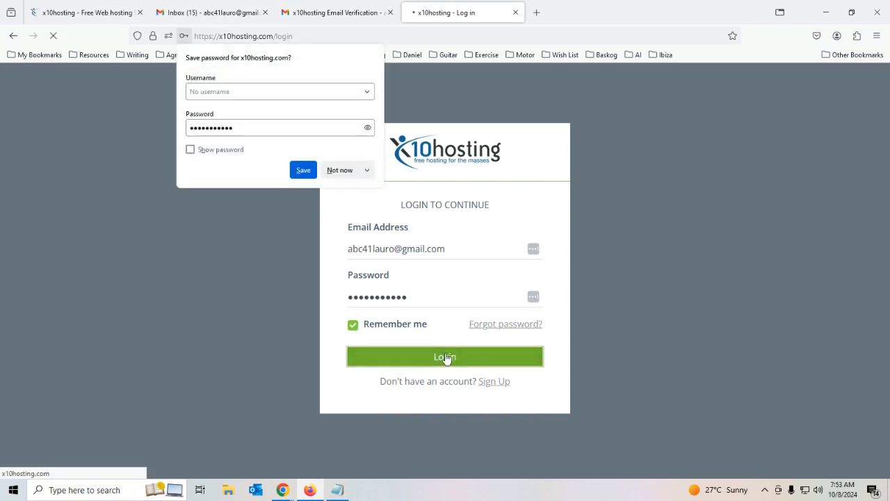
{"action": "left_click", "coordinate": [303, 170]}
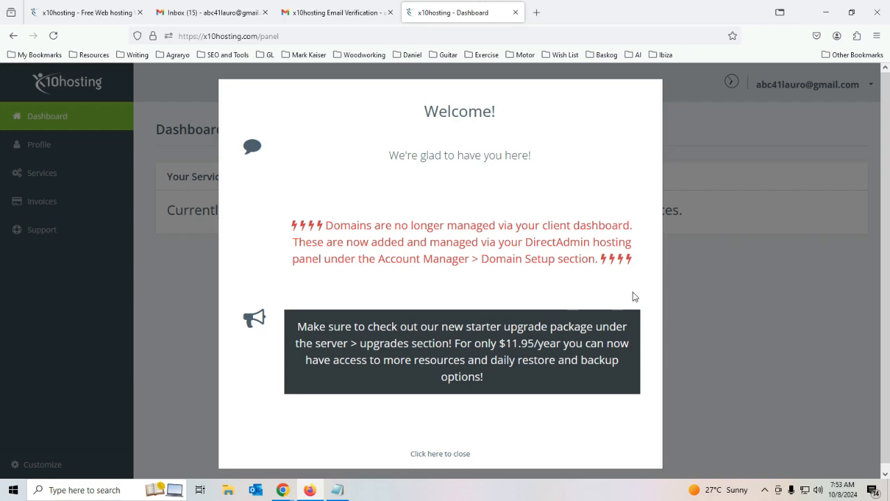
Close the welcome notice, add a new service and select the Free hosting package.
{"action": "left_click", "coordinate": [439, 455]}
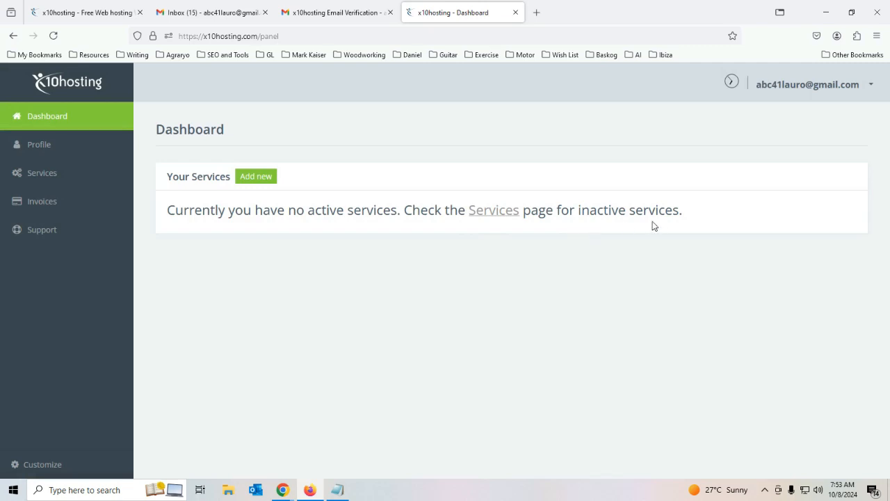
{"action": "left_click", "coordinate": [249, 185]}
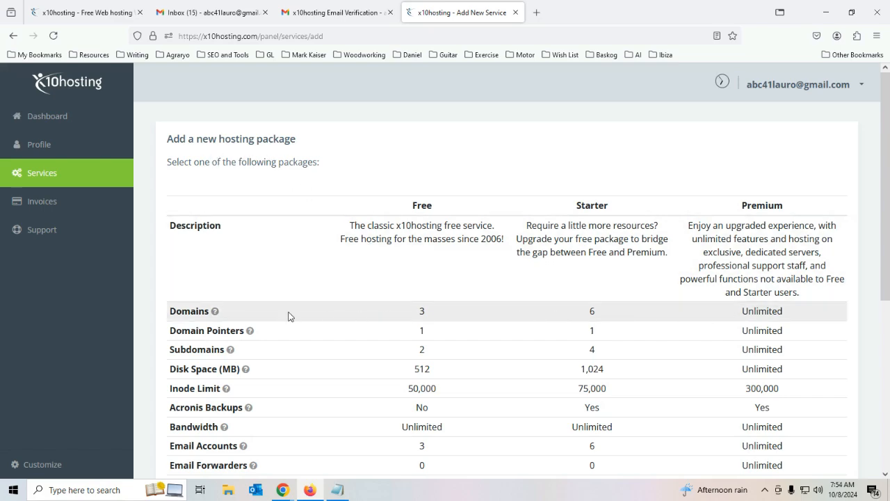
{"action": "scroll", "coordinate": [290, 316], "scroll_direction": "down", "scroll_amount": 5}
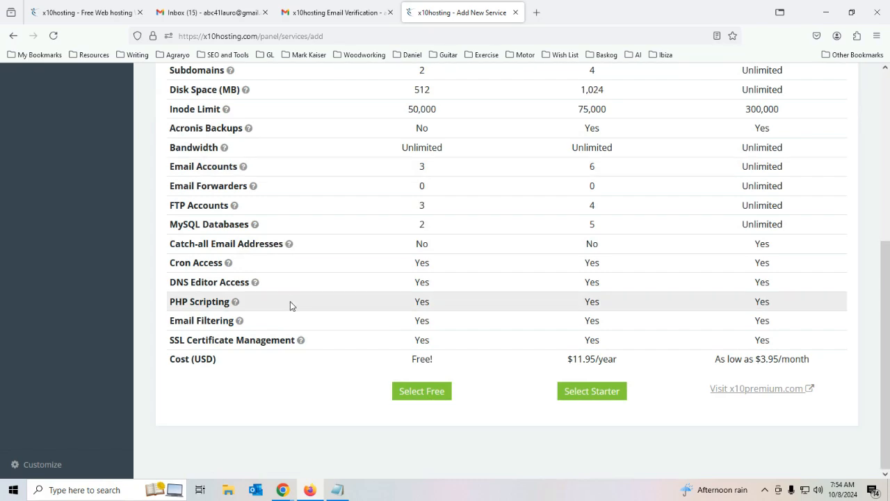
{"action": "scroll", "coordinate": [536, 316], "scroll_direction": "up", "scroll_amount": 4}
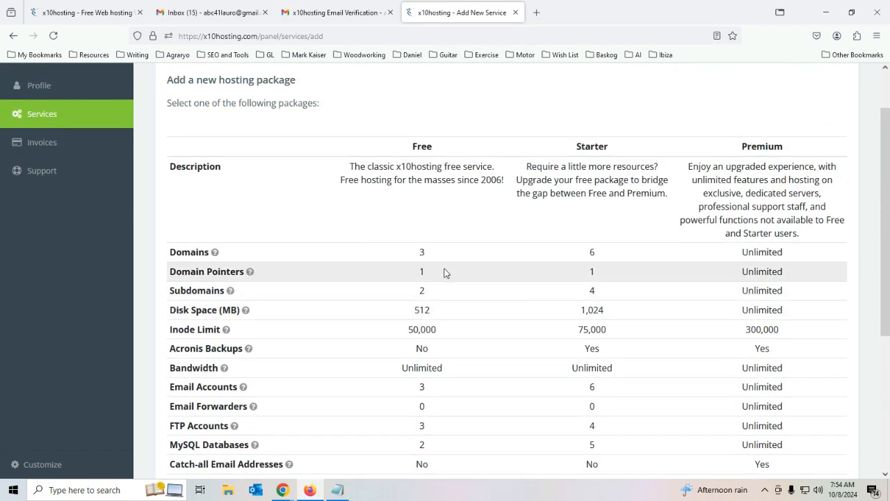
{"action": "scroll", "coordinate": [446, 273], "scroll_direction": "down", "scroll_amount": 4}
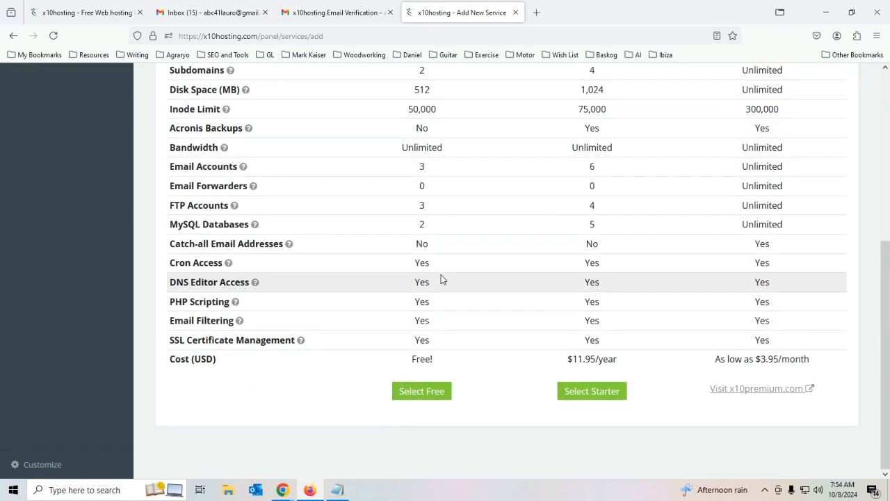
{"action": "left_click", "coordinate": [421, 392]}
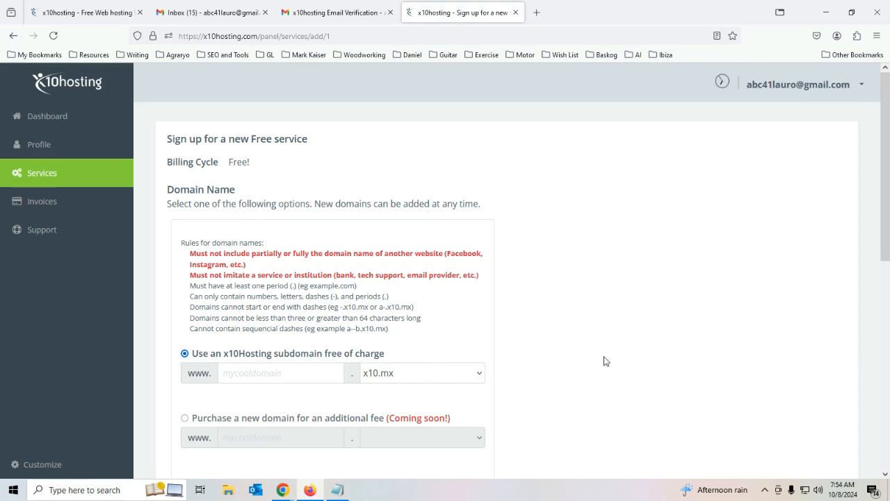
Keep x10.mx as the domain ending and replace the taken subdomain 'practice' with 'praktis'.
{"action": "left_click", "coordinate": [440, 380]}
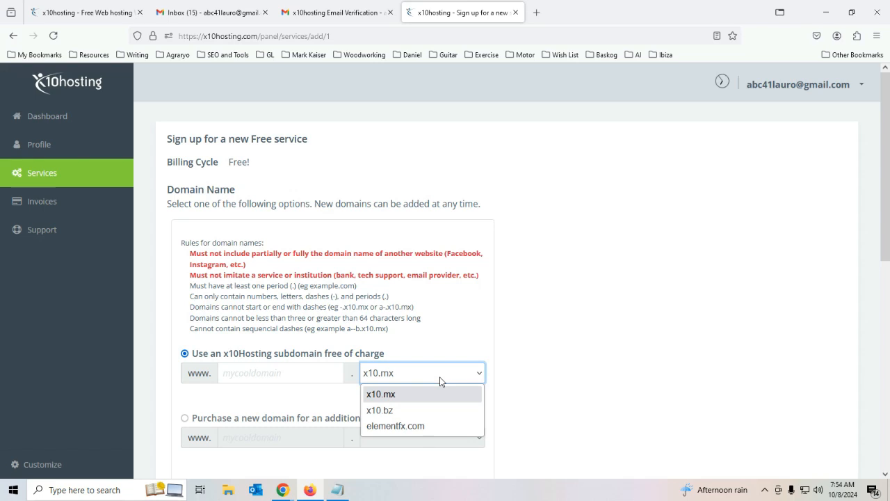
{"action": "left_click", "coordinate": [421, 427]}
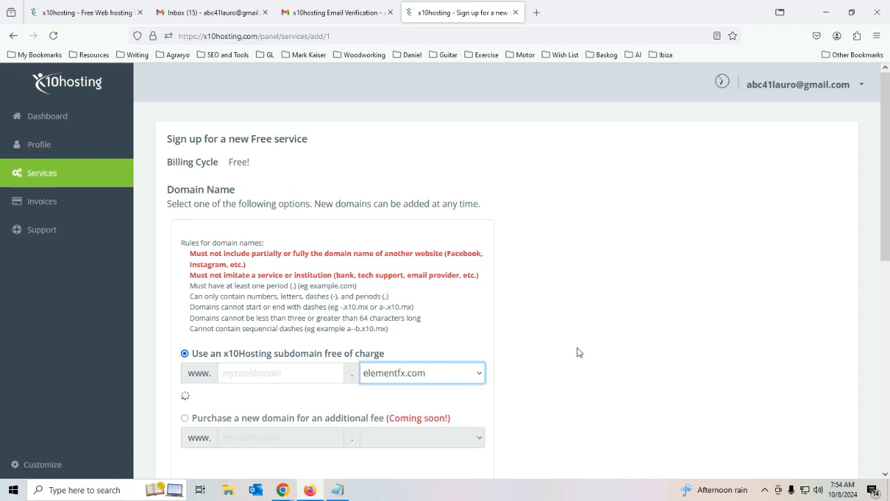
{"action": "scroll", "coordinate": [591, 341], "scroll_direction": "down", "scroll_amount": 2}
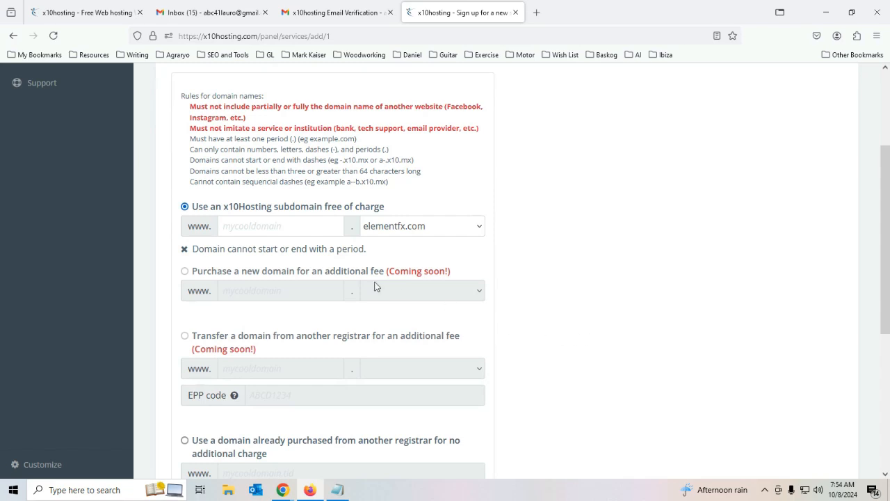
{"action": "left_click", "coordinate": [441, 231]}
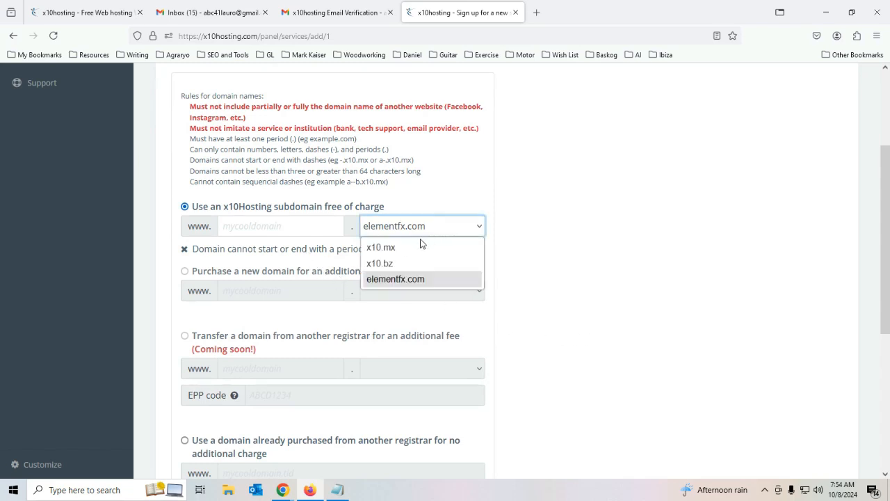
{"action": "left_click", "coordinate": [404, 249]}
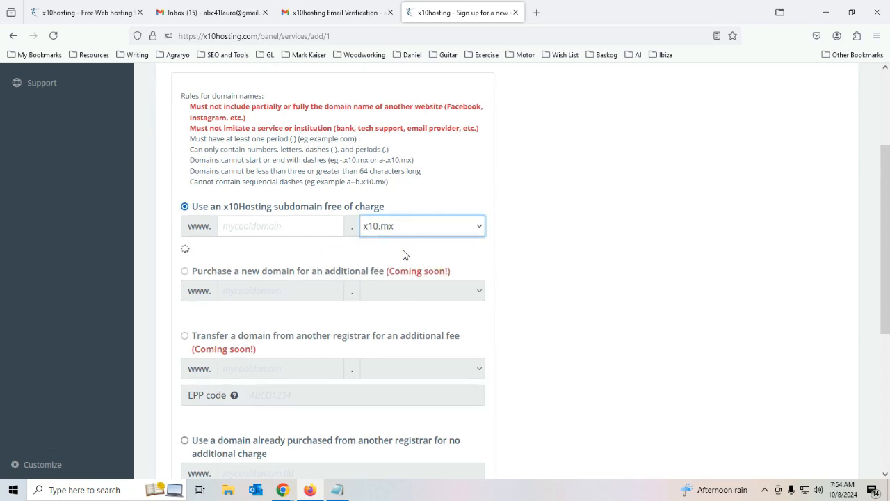
{"action": "left_click", "coordinate": [269, 227]}
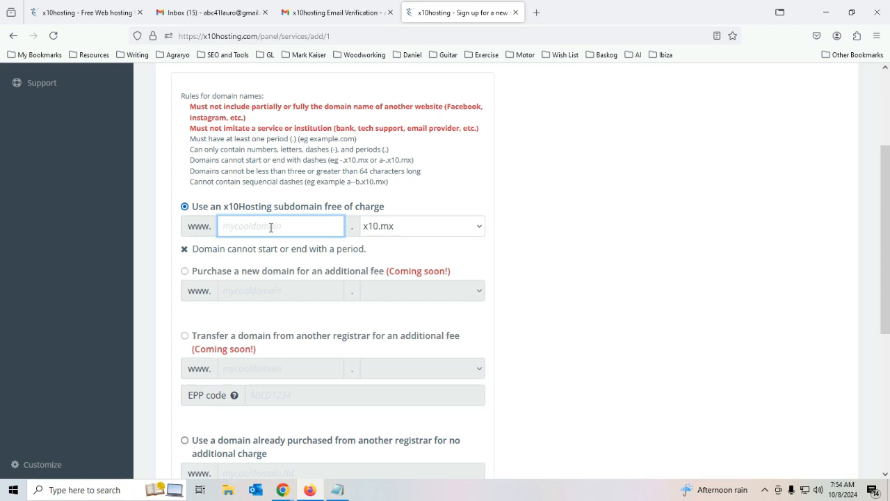
{"action": "type", "text": "practice"}
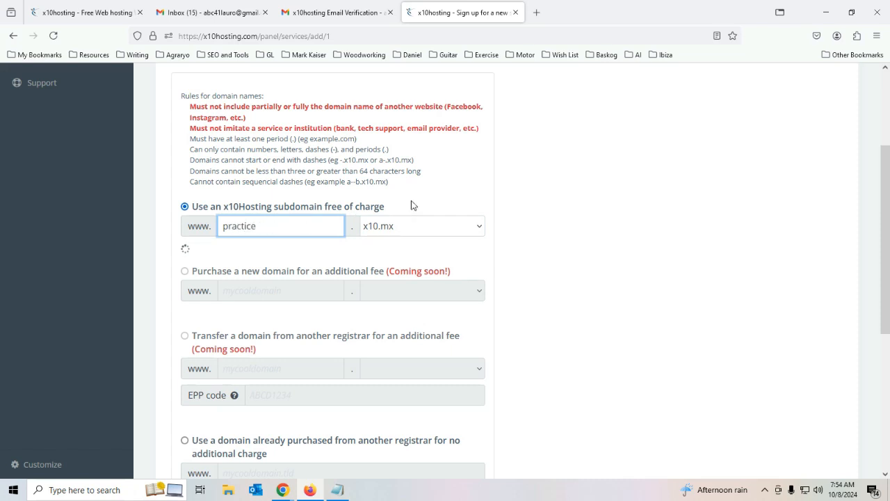
{"action": "left_click", "coordinate": [634, 224]}
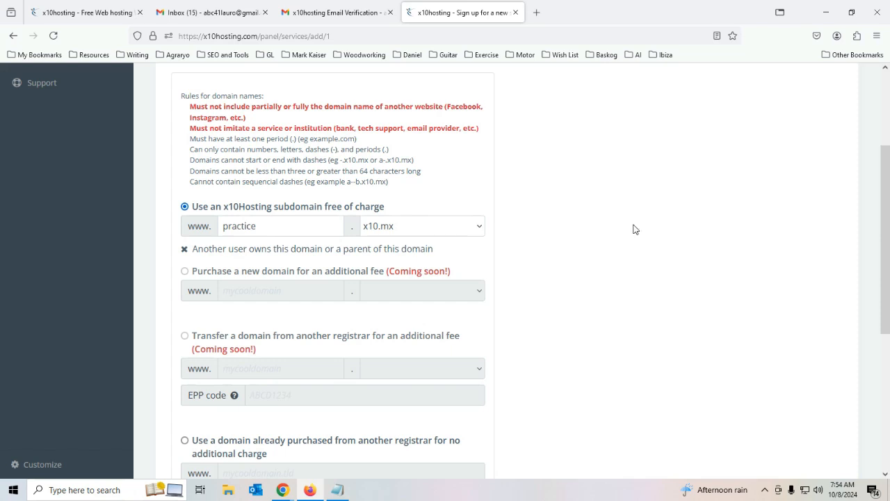
{"action": "left_click", "coordinate": [285, 230]}
{"action": "left_click_drag", "start_coordinate": [285, 230], "coordinate": [195, 228]}
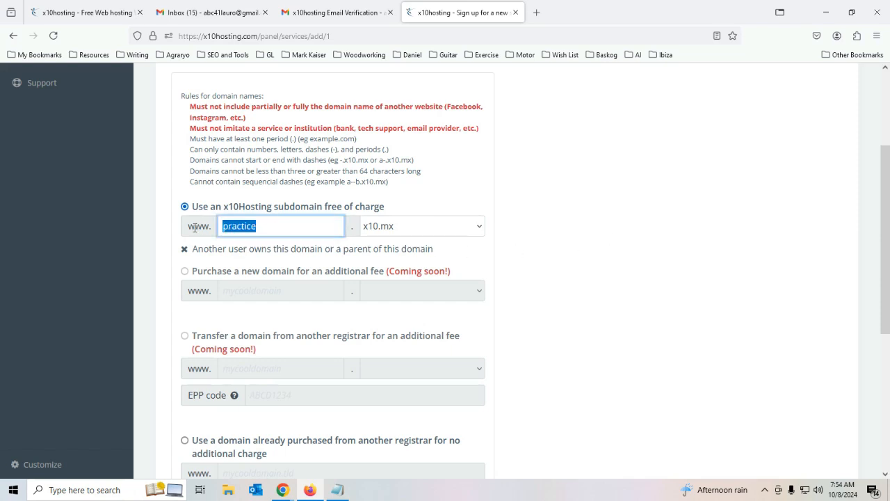
{"action": "type", "text": "p"}
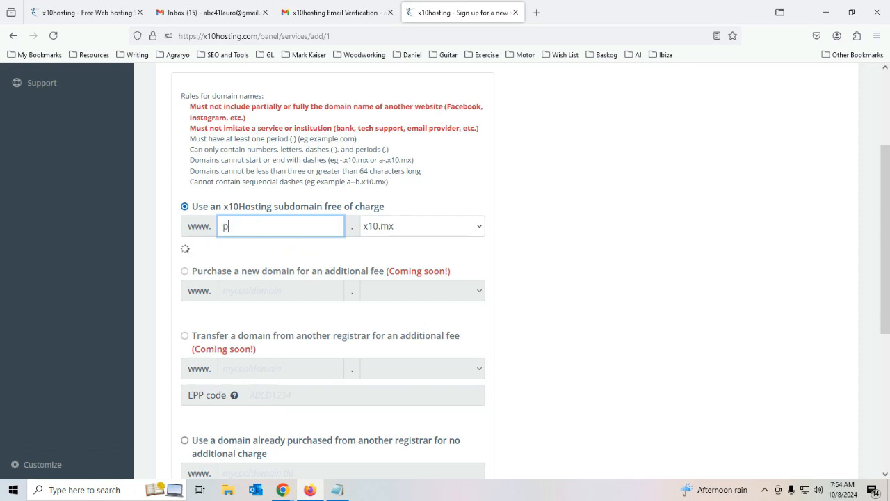
{"action": "type", "text": "raktis"}
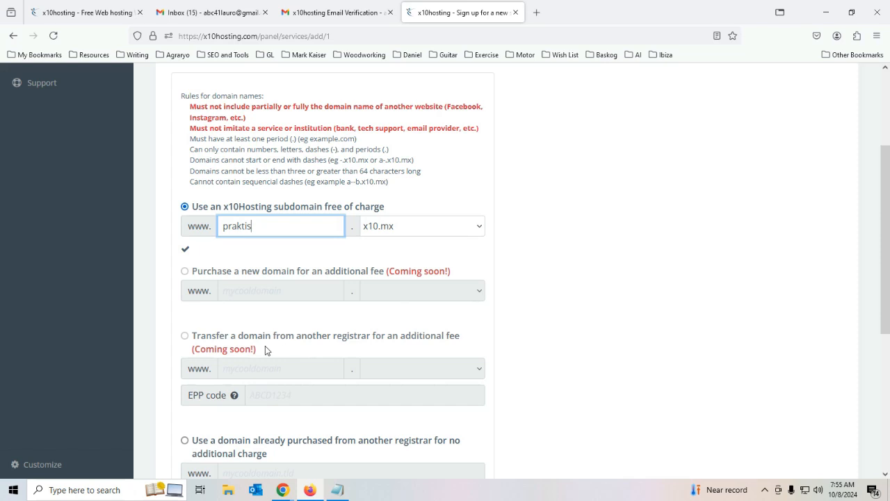
Accept the Terms of Service and submit the Free hosting sign-up.
{"action": "scroll", "coordinate": [431, 344], "scroll_direction": "down", "scroll_amount": 2}
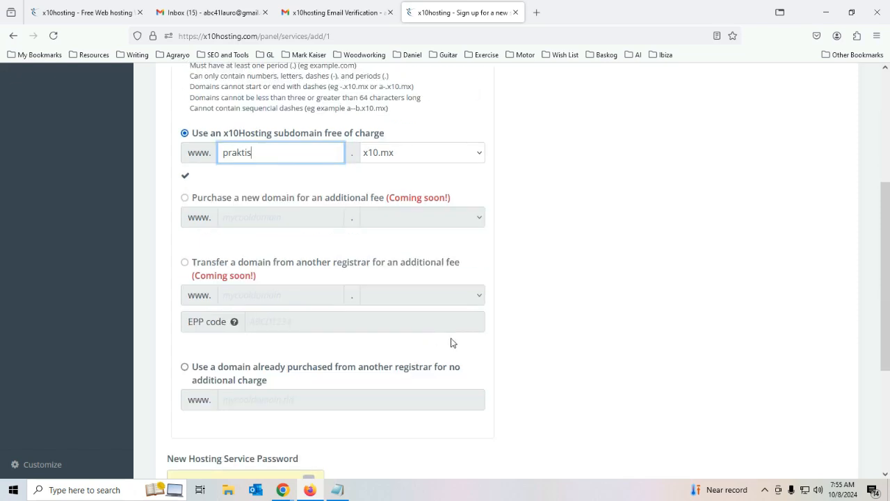
{"action": "scroll", "coordinate": [521, 382], "scroll_direction": "down", "scroll_amount": 4}
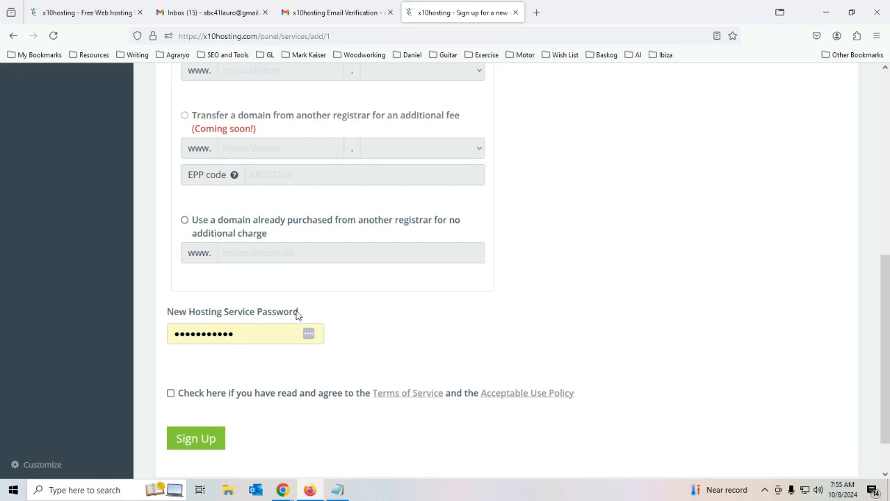
{"action": "scroll", "coordinate": [507, 238], "scroll_direction": "up", "scroll_amount": 8}
{"action": "scroll", "coordinate": [507, 237], "scroll_direction": "up", "scroll_amount": 2}
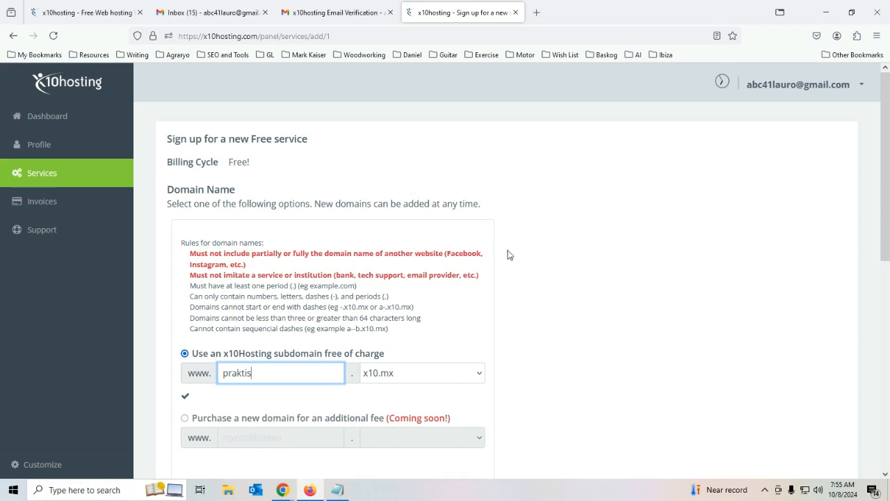
{"action": "scroll", "coordinate": [581, 249], "scroll_direction": "down", "scroll_amount": 1}
{"action": "scroll", "coordinate": [576, 248], "scroll_direction": "down", "scroll_amount": 10}
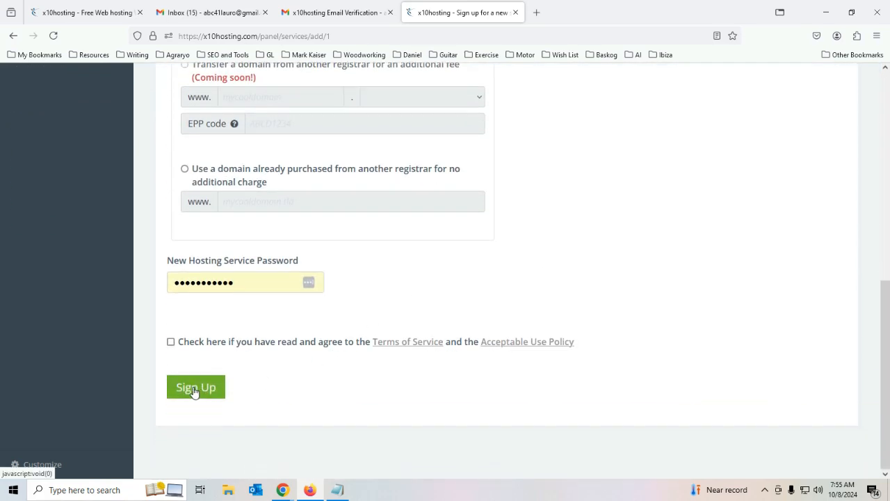
{"action": "left_click", "coordinate": [171, 342]}
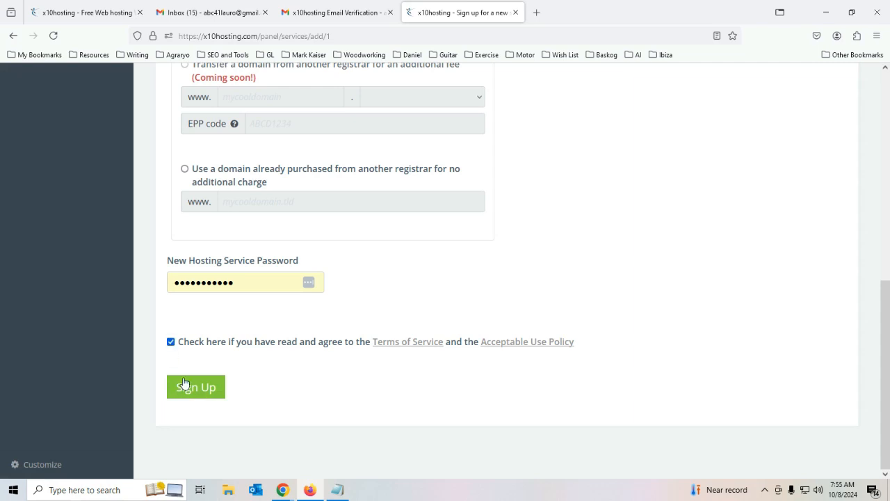
{"action": "scroll", "coordinate": [475, 148], "scroll_direction": "up", "scroll_amount": 6}
{"action": "scroll", "coordinate": [478, 145], "scroll_direction": "down", "scroll_amount": 6}
{"action": "left_click", "coordinate": [197, 395]}
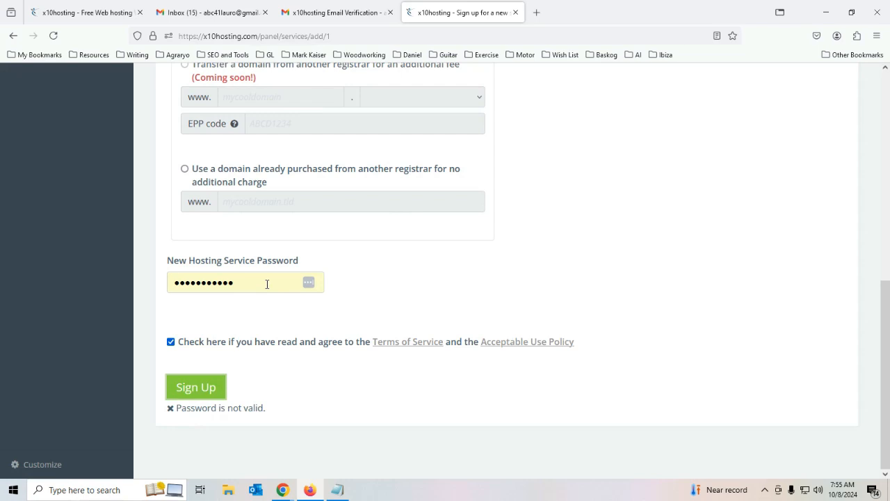
Retype the hosting service password, resubmit the order and decline saving the password.
{"action": "left_click_drag", "start_coordinate": [267, 284], "coordinate": [123, 286]}
{"action": "type", "text": "•••••••"}
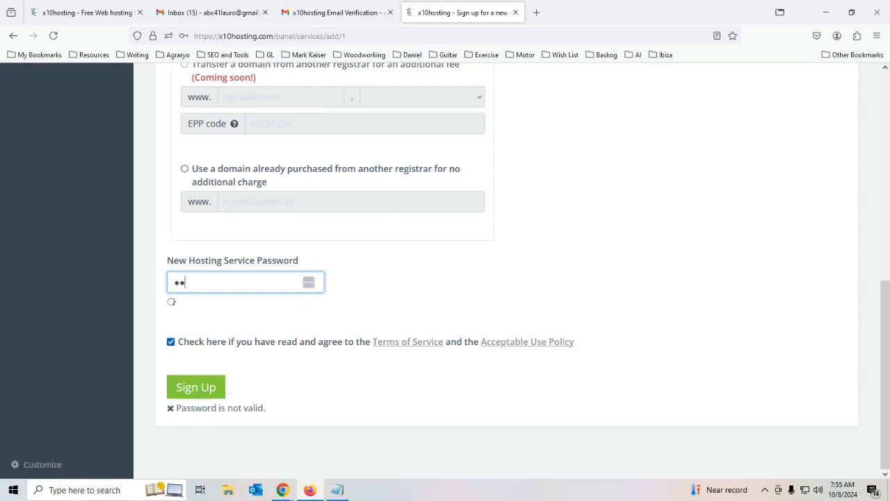
{"action": "type", "text": "••••••"}
{"action": "left_click", "coordinate": [194, 398]}
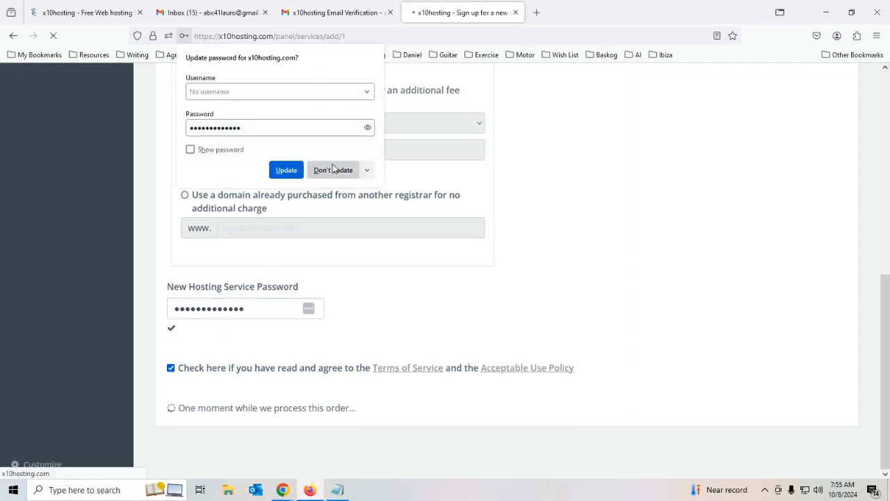
{"action": "left_click", "coordinate": [341, 169]}
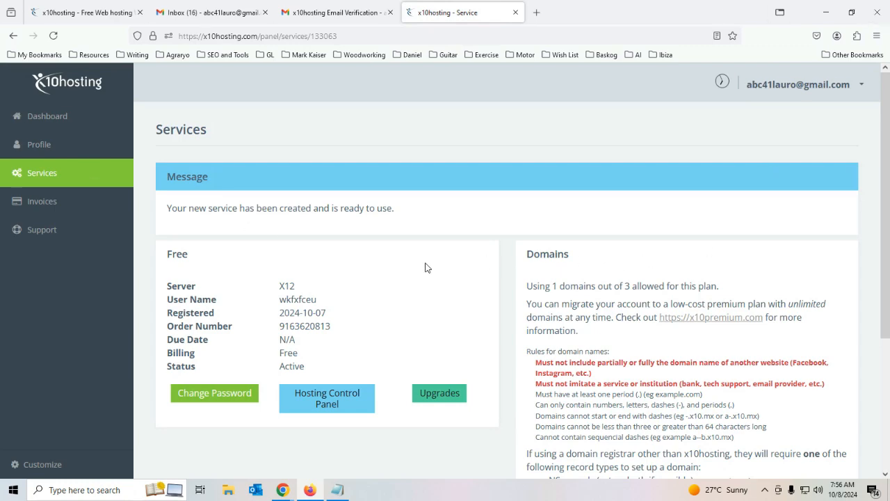
Scroll the Services page to review the Active Free plan and its praktis.x10.mx domain.
{"action": "scroll", "coordinate": [485, 222], "scroll_direction": "down", "scroll_amount": 5}
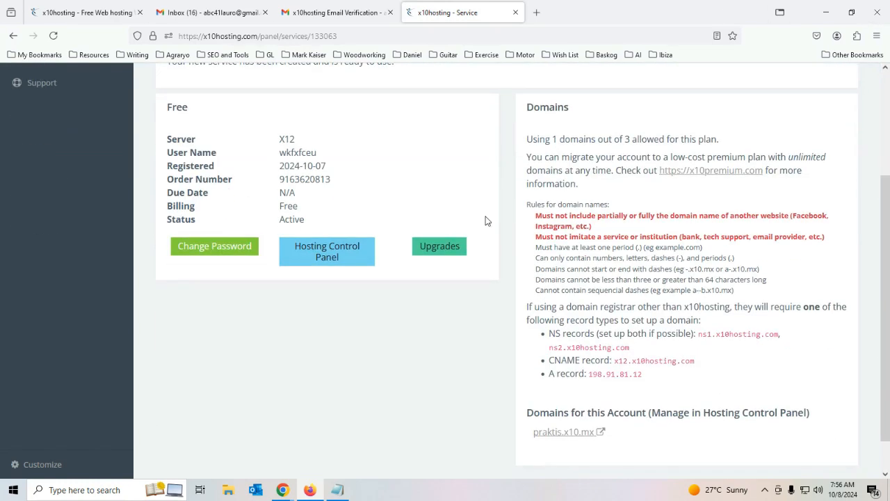
{"action": "scroll", "coordinate": [485, 223], "scroll_direction": "up", "scroll_amount": 4}
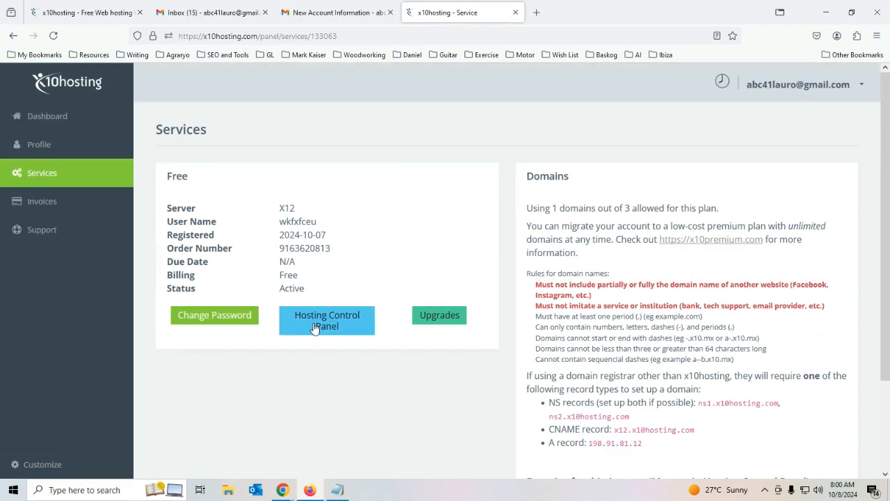
Launch the Hosting Control Panel, allowing pop-ups for x10hosting.com.
{"action": "left_click", "coordinate": [314, 325]}
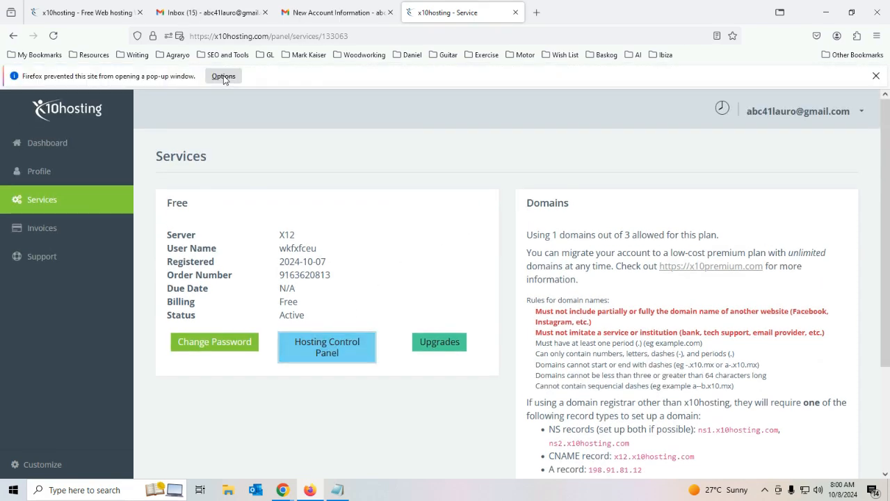
{"action": "left_click", "coordinate": [224, 76]}
{"action": "left_click", "coordinate": [267, 96]}
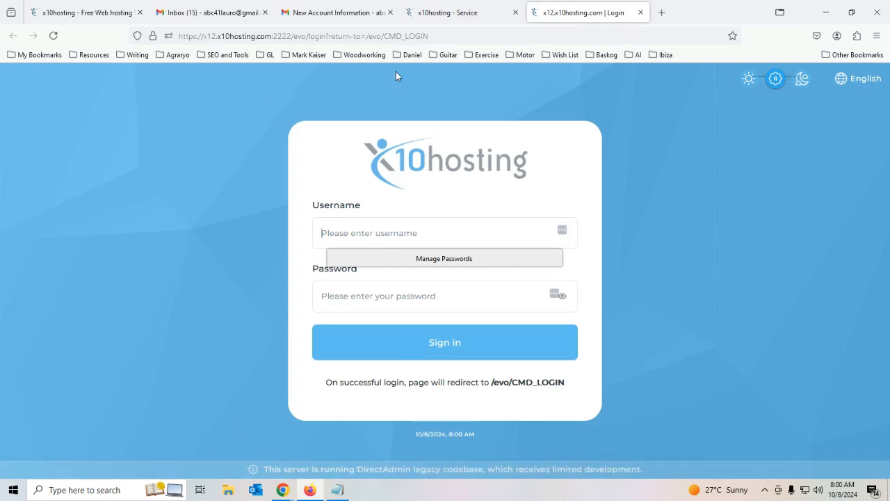
Close the Services, log-in and control panel login tabs, leaving the praktis.x10.mx account e-mail showing.
{"action": "left_click", "coordinate": [313, 12]}
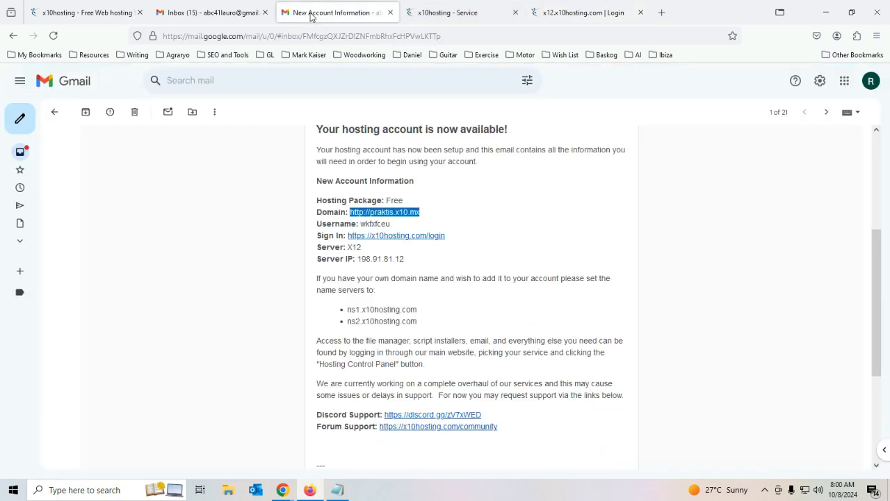
{"action": "left_click", "coordinate": [382, 237]}
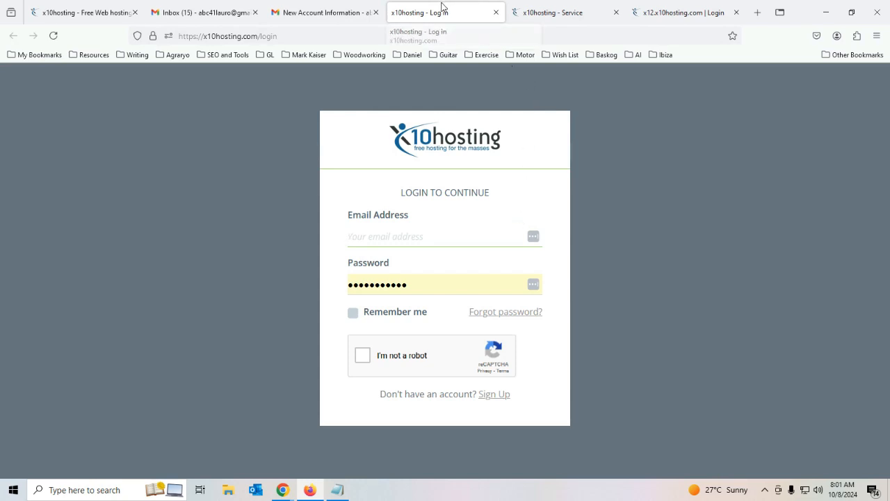
{"action": "left_click", "coordinate": [544, 10]}
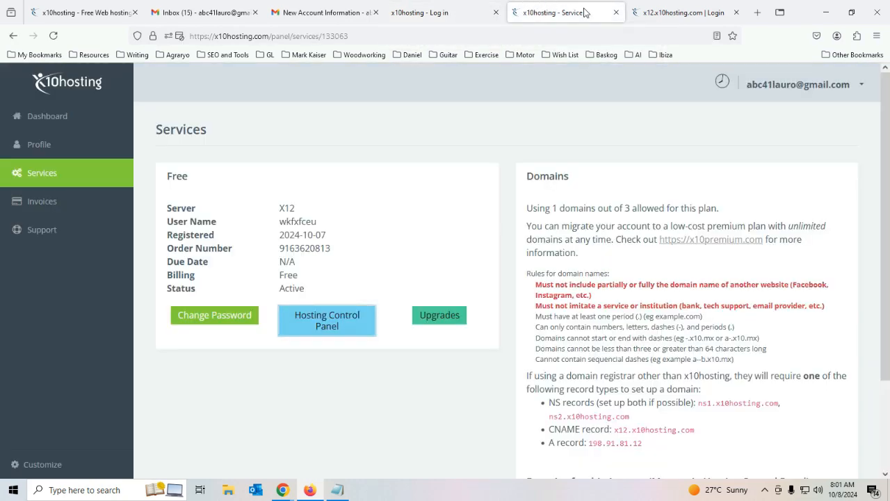
{"action": "left_click", "coordinate": [617, 13]}
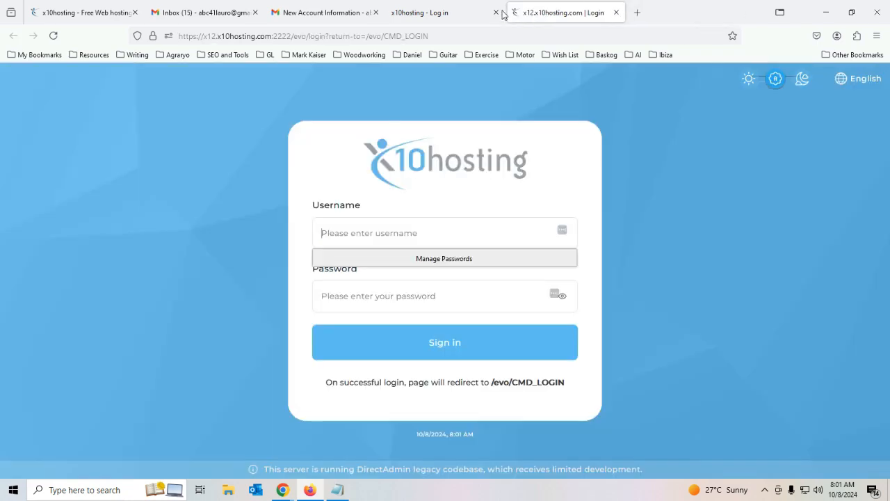
{"action": "left_click", "coordinate": [483, 12]}
{"action": "left_click", "coordinate": [496, 12]}
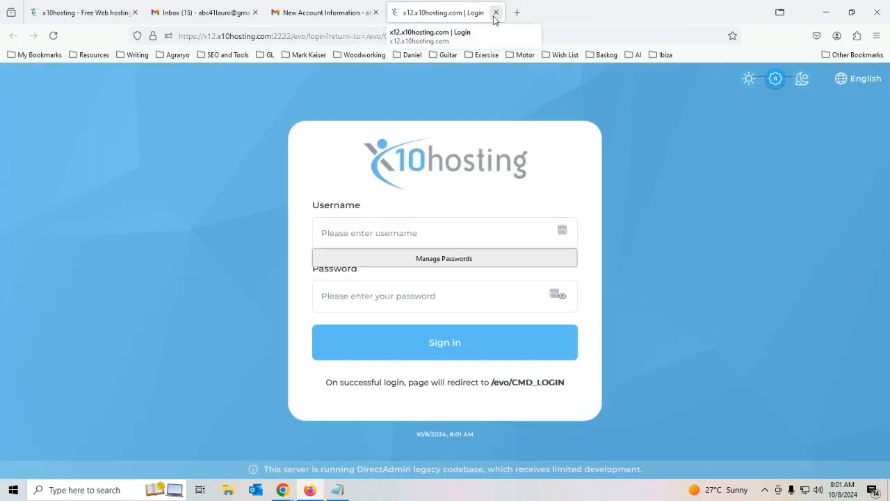
{"action": "left_click", "coordinate": [515, 12]}
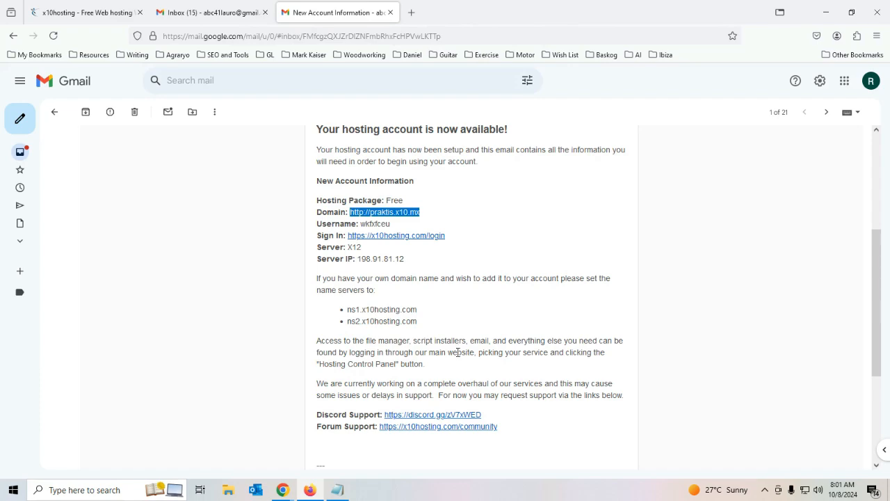
{"action": "scroll", "coordinate": [550, 348], "scroll_direction": "down", "scroll_amount": 3}
{"action": "scroll", "coordinate": [550, 348], "scroll_direction": "up", "scroll_amount": 3}
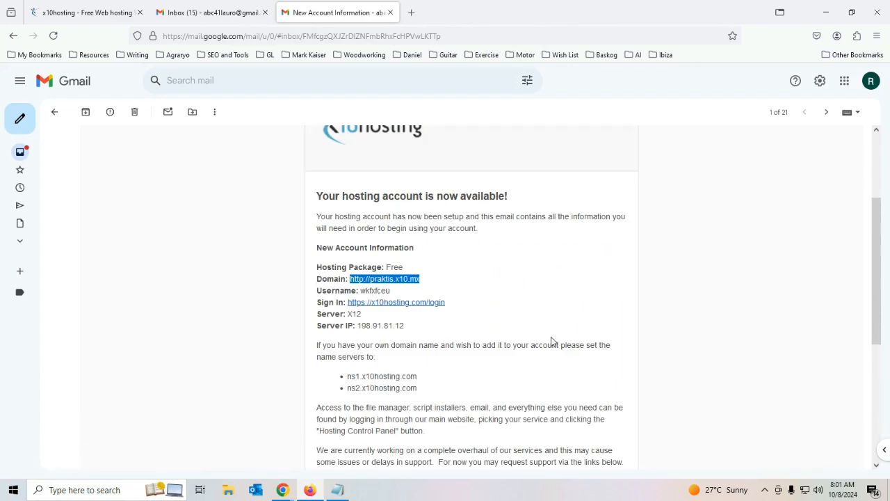
Sign in to x10hosting with the saved e-mail, Remember me and the captcha, then open the control panel.
{"action": "left_click", "coordinate": [416, 304]}
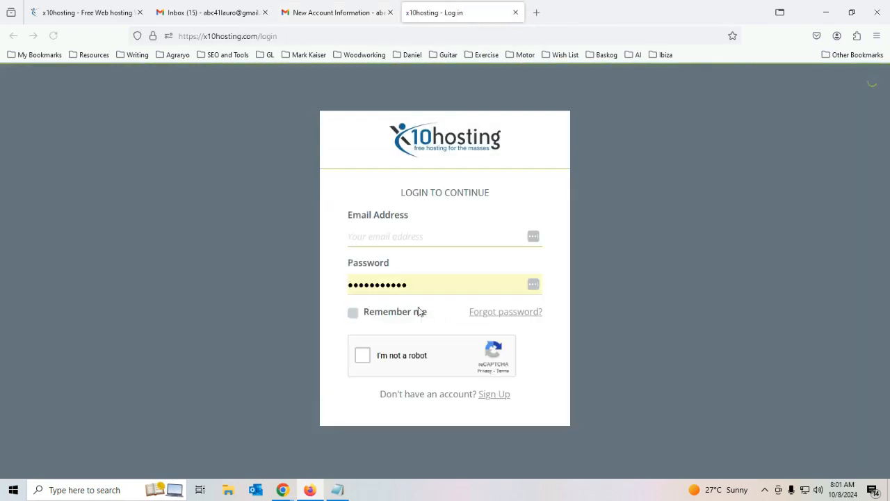
{"action": "left_click", "coordinate": [389, 236]}
{"action": "left_click", "coordinate": [389, 252]}
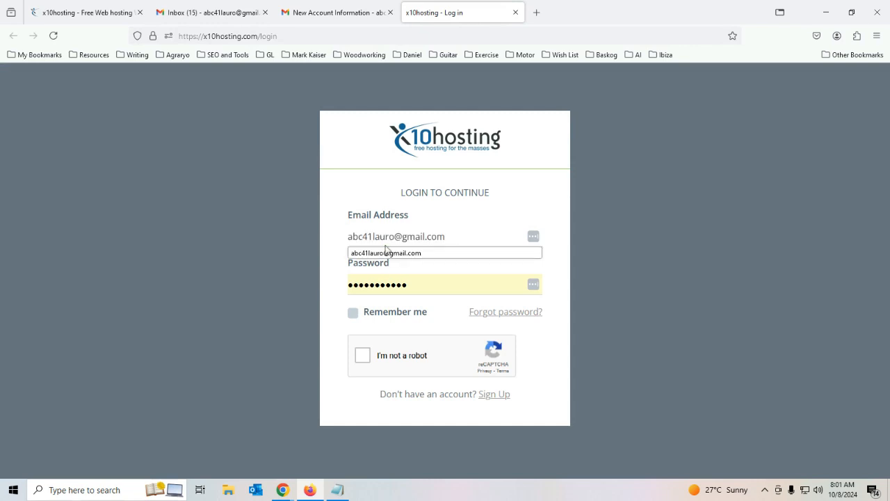
{"action": "left_click", "coordinate": [353, 312]}
{"action": "left_click", "coordinate": [365, 356]}
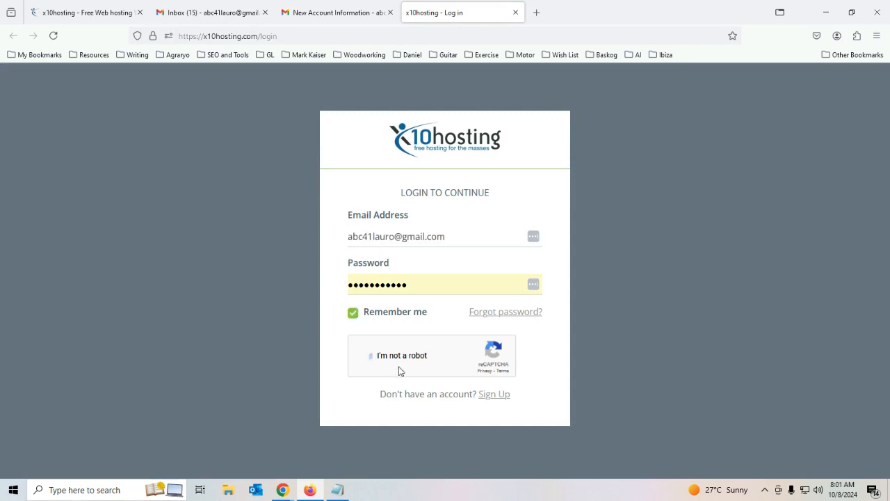
{"action": "left_click", "coordinate": [427, 360]}
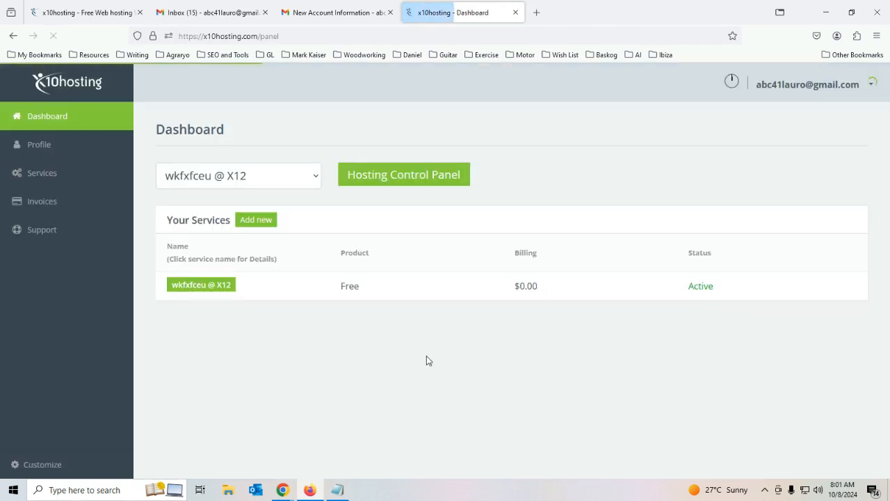
{"action": "left_click", "coordinate": [380, 182]}
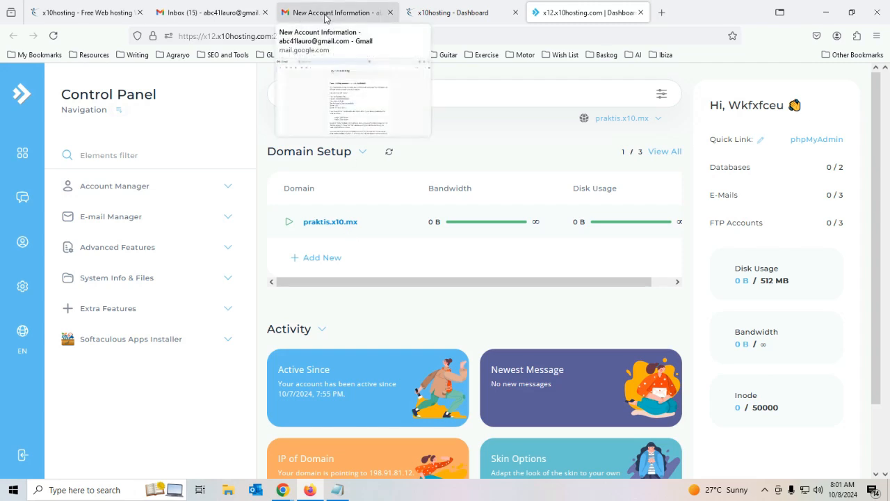
Open WordPress under Softaculous Apps Installer and bring up its installation form.
{"action": "left_click", "coordinate": [123, 353]}
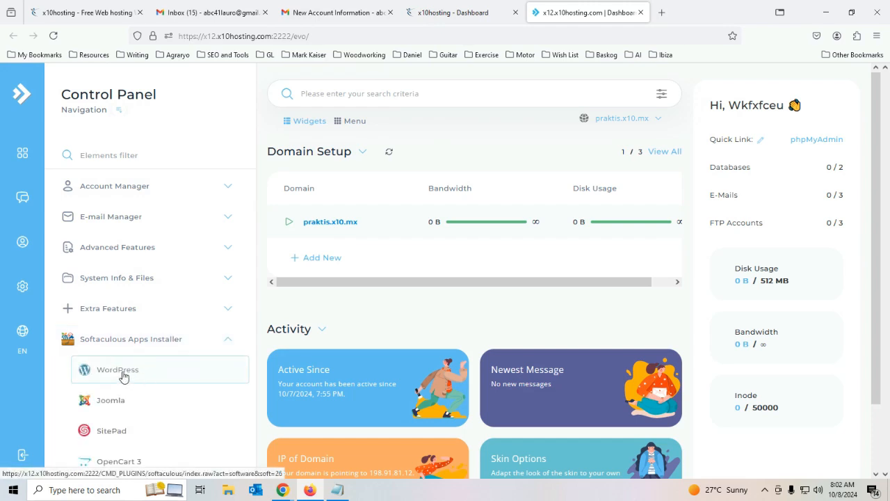
{"action": "left_click", "coordinate": [123, 377]}
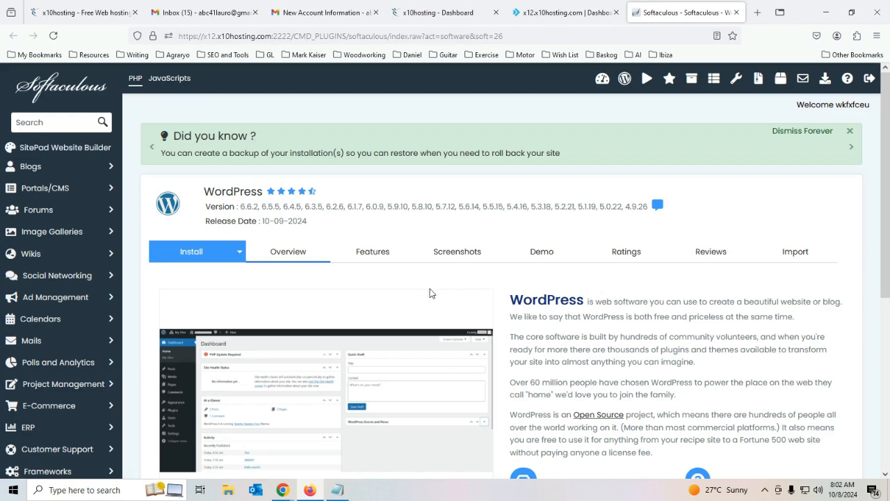
{"action": "scroll", "coordinate": [368, 318], "scroll_direction": "down", "scroll_amount": 5}
{"action": "scroll", "coordinate": [362, 313], "scroll_direction": "up", "scroll_amount": 5}
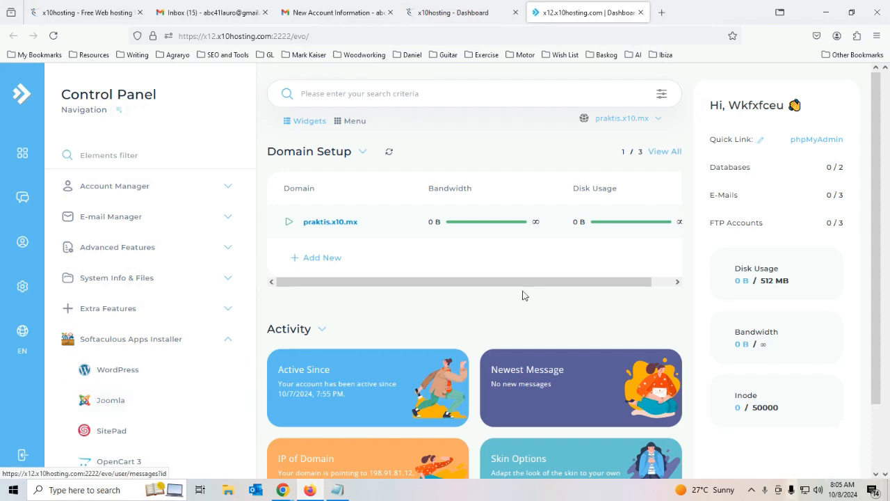
{"action": "left_click", "coordinate": [120, 371]}
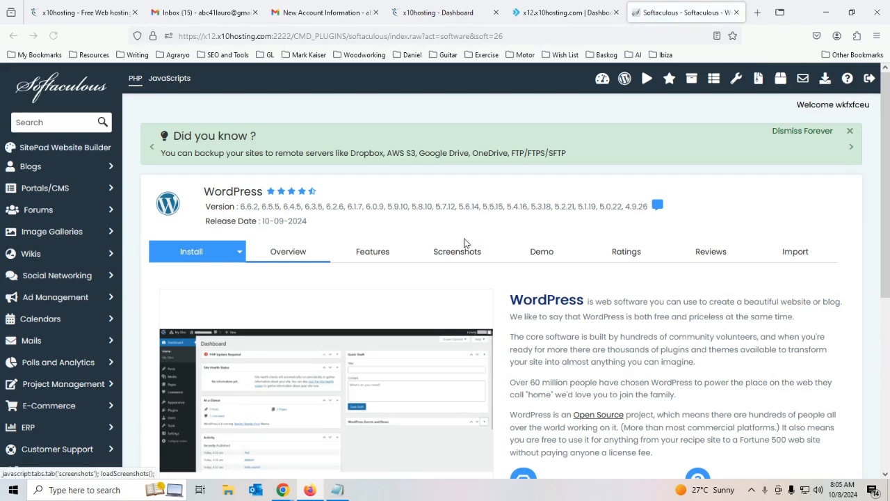
{"action": "left_click", "coordinate": [198, 259]}
{"action": "scroll", "coordinate": [201, 259], "scroll_direction": "down", "scroll_amount": 3}
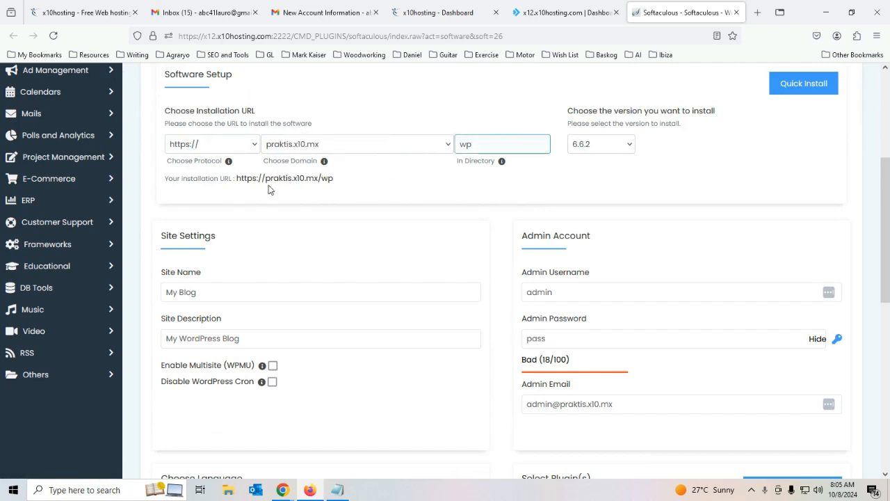
{"action": "left_click", "coordinate": [251, 146]}
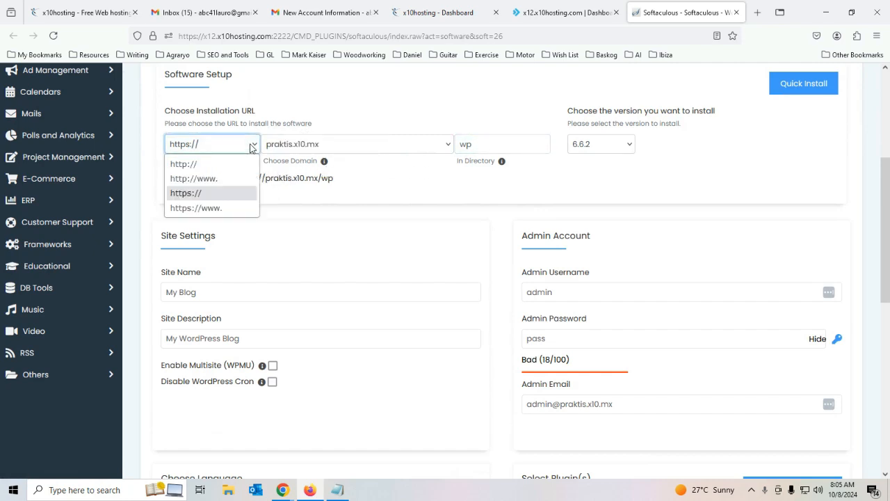
{"action": "left_click", "coordinate": [216, 209]}
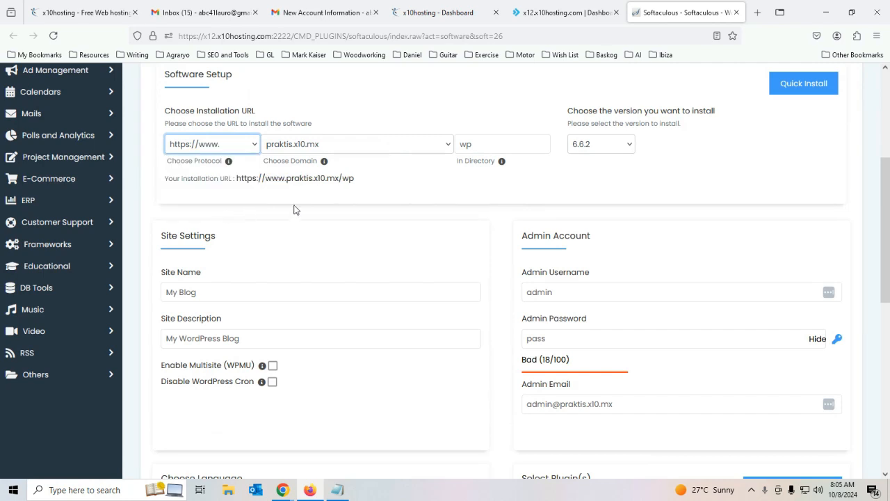
{"action": "left_click", "coordinate": [376, 197]}
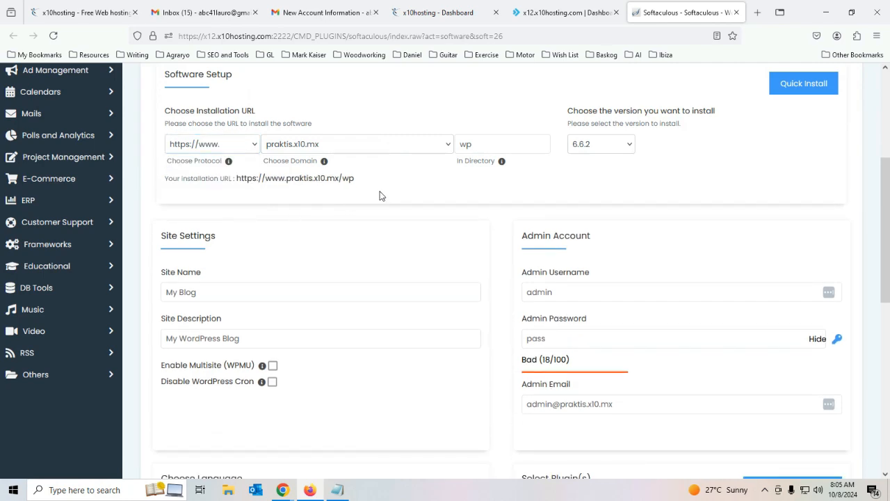
{"action": "left_click", "coordinate": [546, 144]}
{"action": "left_click_drag", "start_coordinate": [541, 144], "coordinate": [437, 144]}
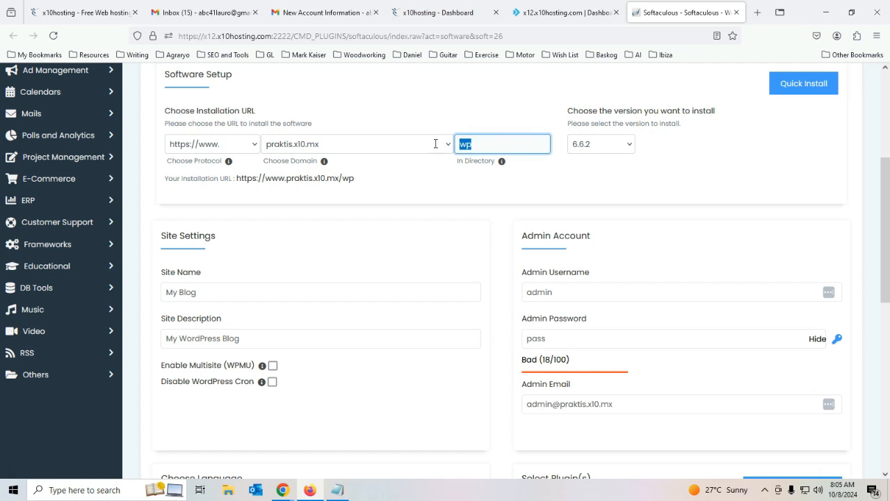
{"action": "key", "text": "BackSpace"}
{"action": "left_click", "coordinate": [418, 181]}
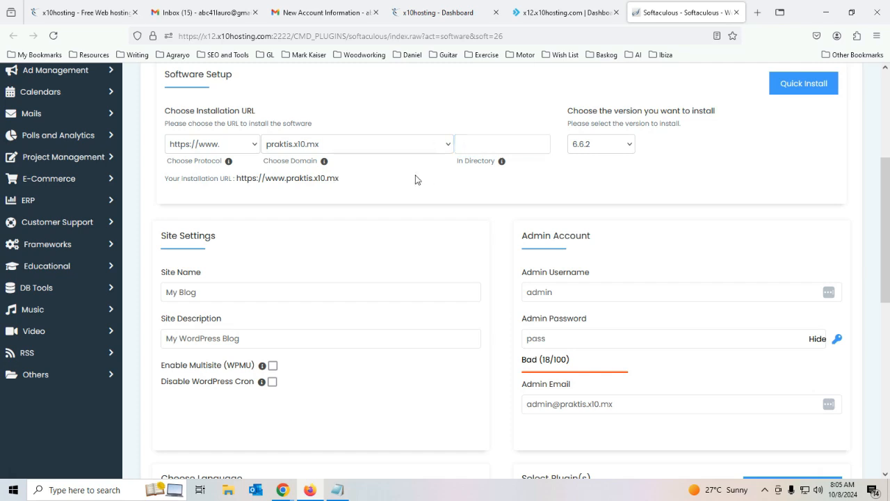
Name the site 'WordPress Praktis' and give it the description 'Praktisan Ng WordPress'.
{"action": "left_click", "coordinate": [243, 292]}
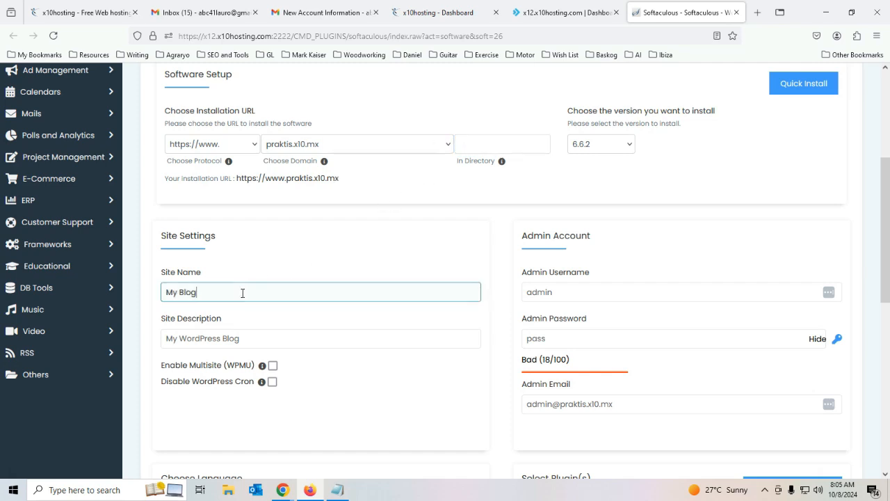
{"action": "key", "text": "ctrl+a"}
{"action": "type", "text": "Pra"}
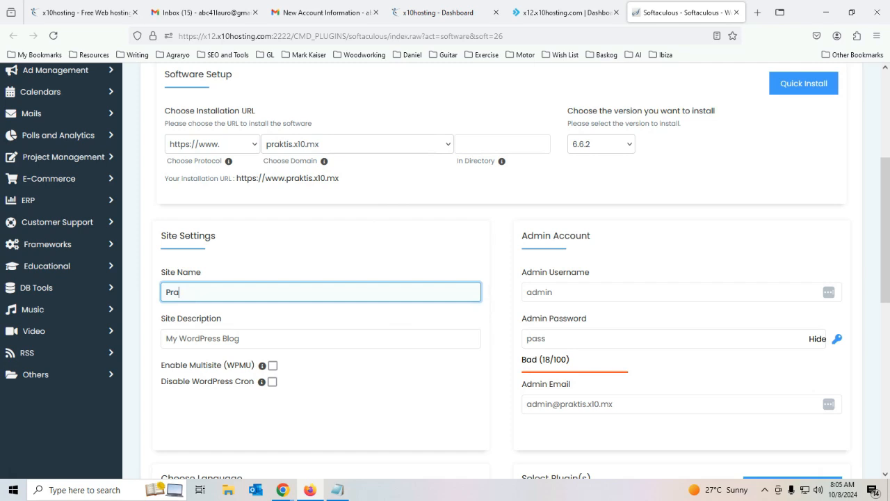
{"action": "key", "text": "BackSpace"}
{"action": "key", "text": "BackSpace"}
{"action": "type", "text": "WordPress Praktis"}
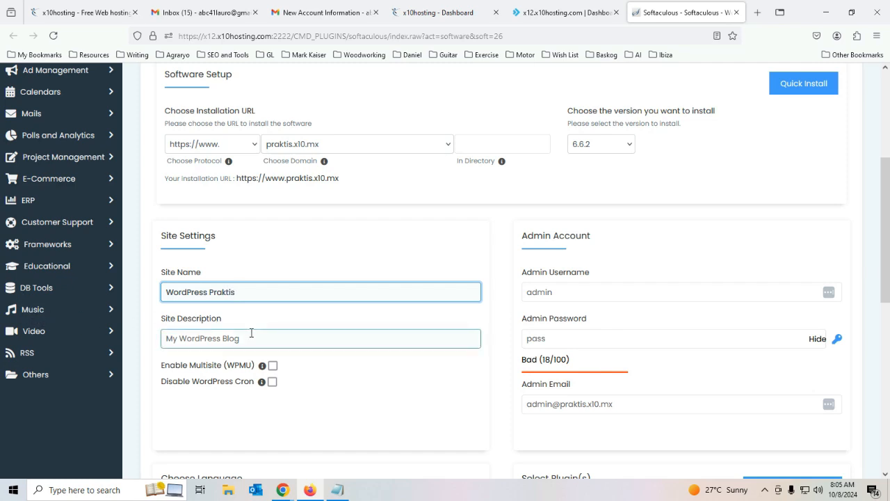
{"action": "key", "text": "Tab"}
{"action": "type", "text": "Pr"}
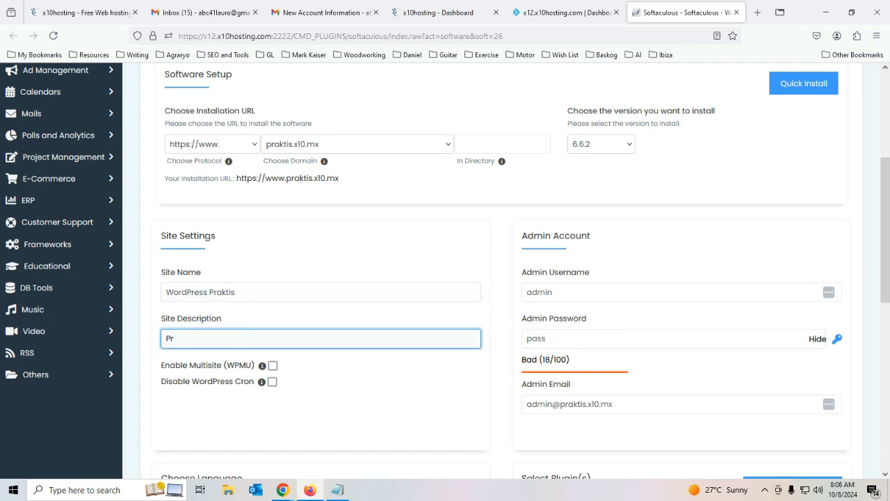
{"action": "type", "text": "aktisan Ng Wo"}
{"action": "type", "text": "rdPress"}
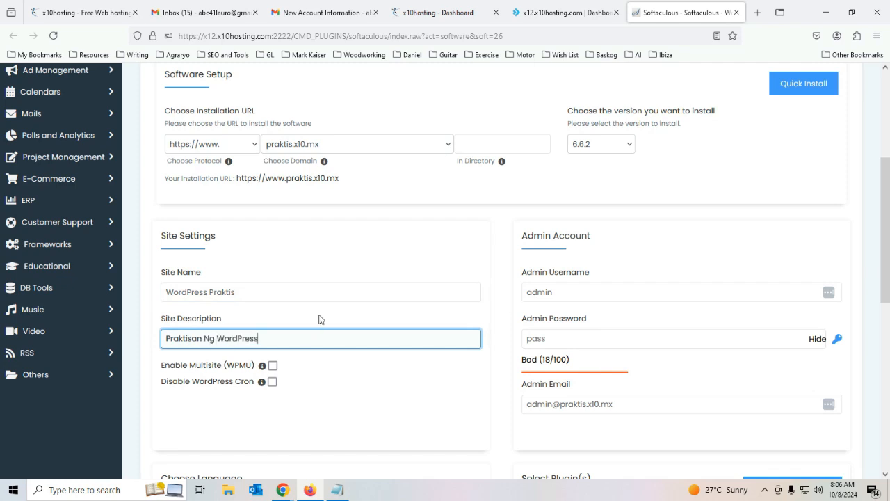
Replace the default admin username with a new one and set a strong admin password.
{"action": "left_click", "coordinate": [438, 244]}
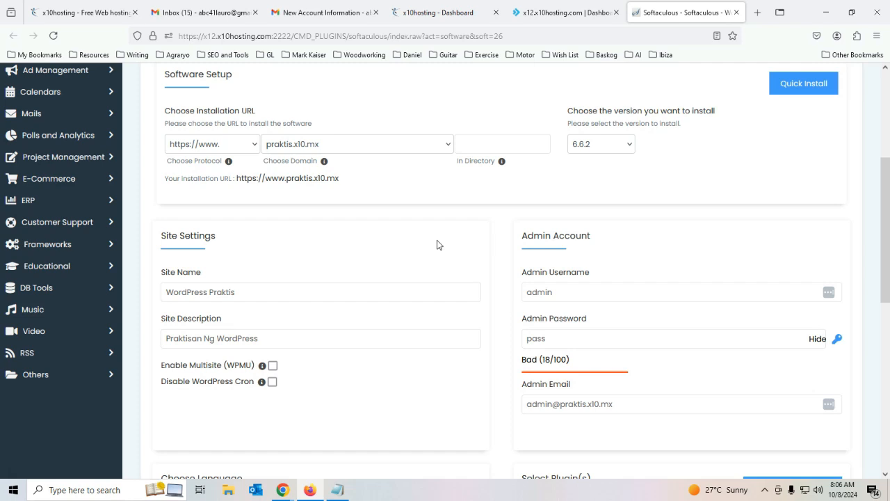
{"action": "left_click_drag", "start_coordinate": [573, 292], "coordinate": [454, 297]}
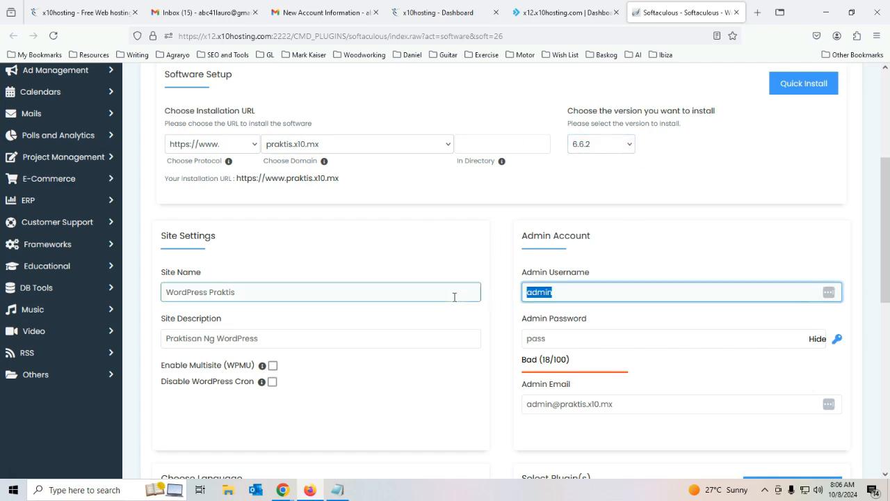
{"action": "type", "text": "silverade"}
{"action": "left_click_drag", "start_coordinate": [596, 338], "coordinate": [458, 331]}
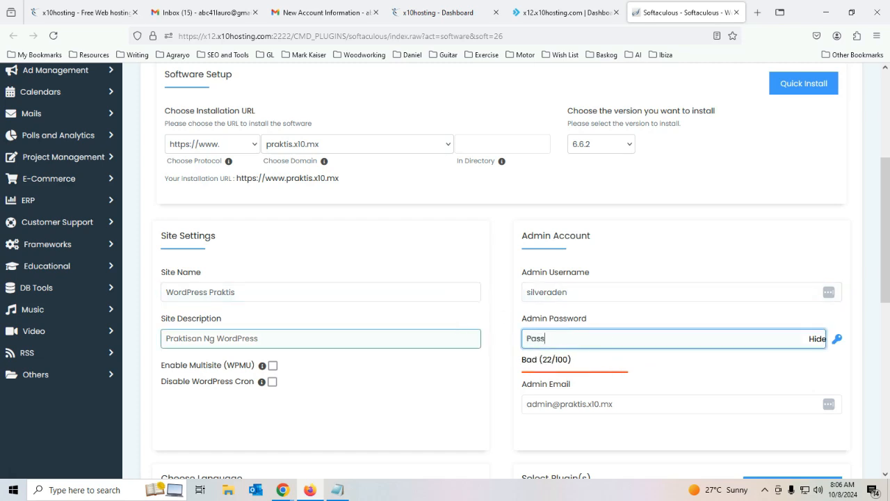
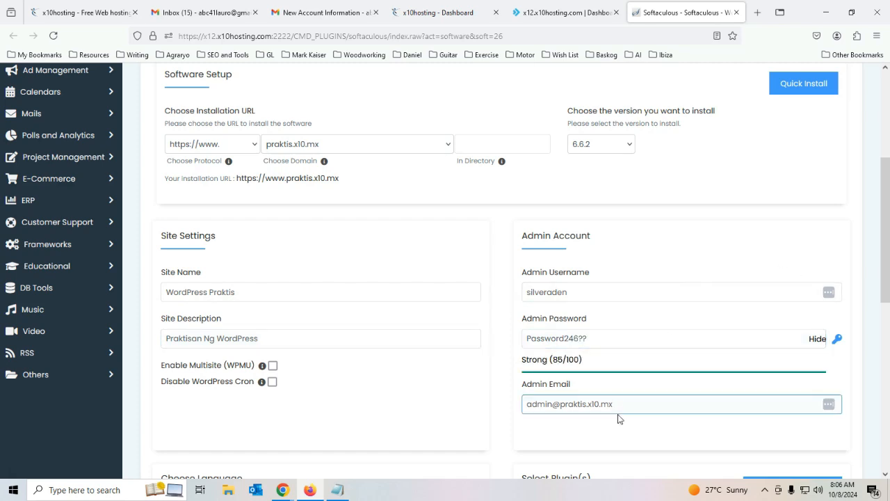
Replace the admin e-mail with the owner's pasted address.
{"action": "left_click", "coordinate": [625, 406]}
{"action": "key", "text": "ctrl+a"}
{"action": "key", "text": "ctrl+v"}
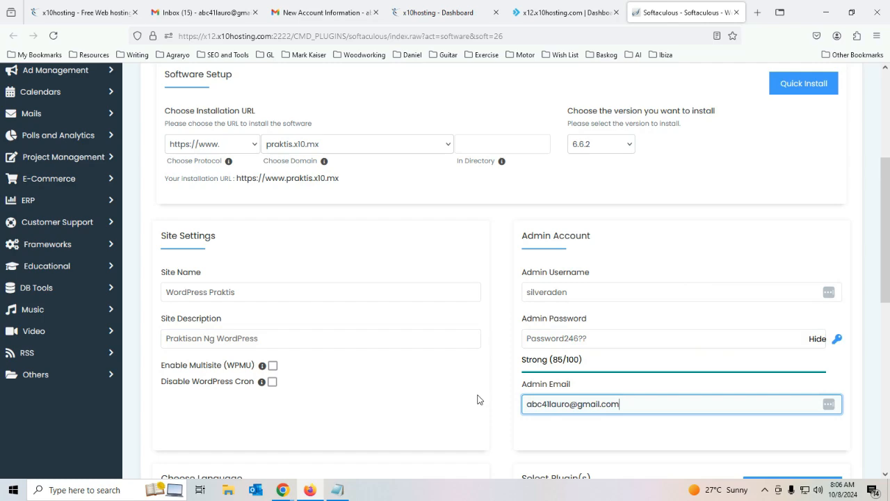
{"action": "left_click", "coordinate": [478, 399]}
Fill 'Email installation details to' with the owner's saved address and install WordPress.
{"action": "scroll", "coordinate": [864, 320], "scroll_direction": "down", "scroll_amount": 3}
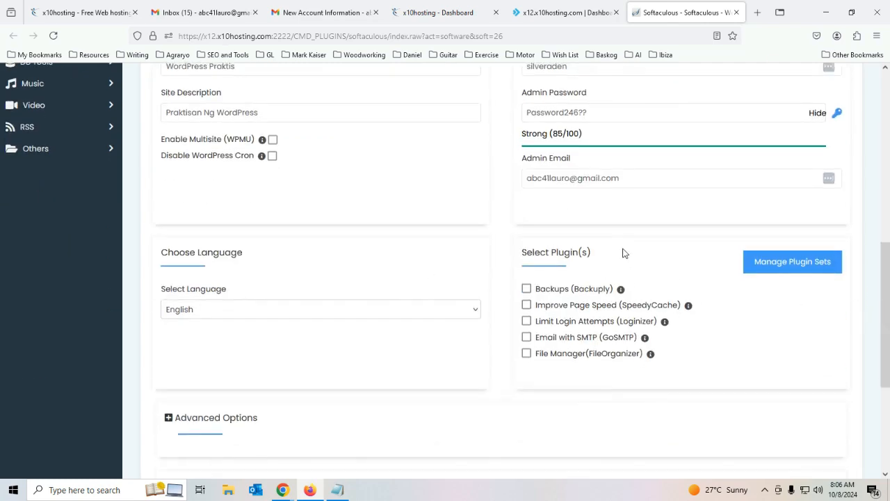
{"action": "scroll", "coordinate": [726, 223], "scroll_direction": "up", "scroll_amount": 2}
{"action": "scroll", "coordinate": [617, 252], "scroll_direction": "down", "scroll_amount": 3}
{"action": "scroll", "coordinate": [612, 271], "scroll_direction": "down", "scroll_amount": 1}
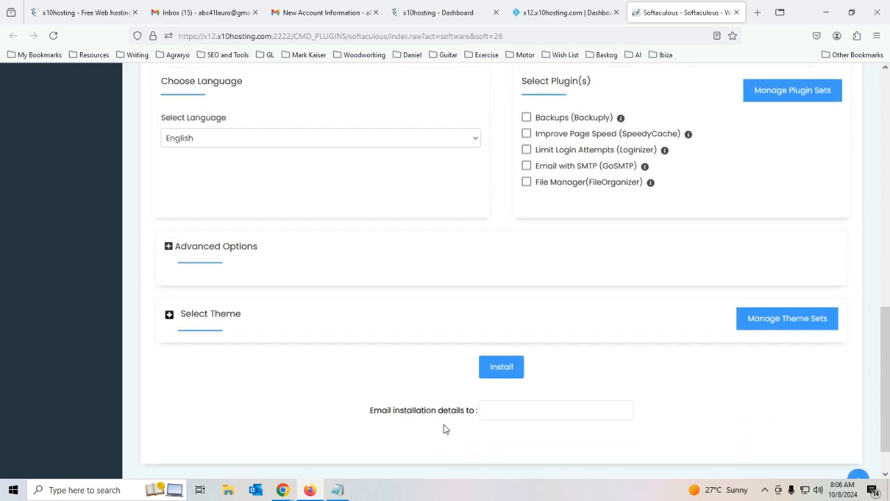
{"action": "left_click", "coordinate": [516, 411]}
{"action": "key", "text": "Down"}
{"action": "key", "text": "Return"}
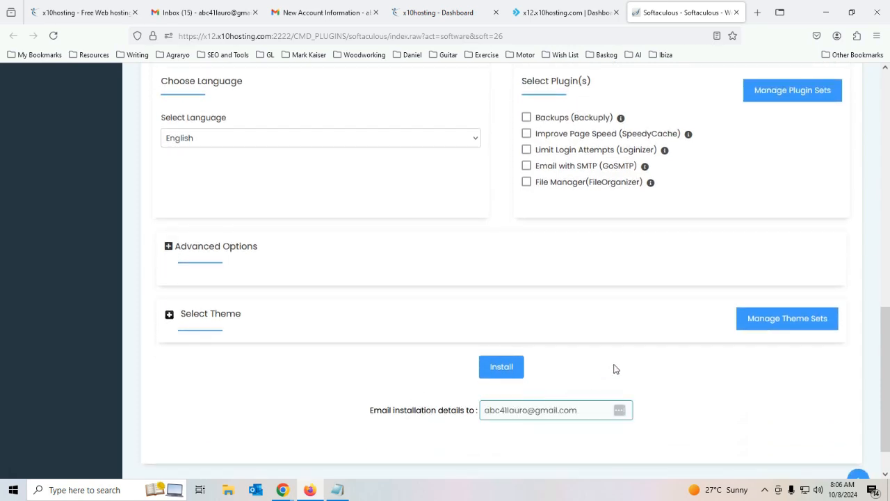
{"action": "scroll", "coordinate": [612, 368], "scroll_direction": "down", "scroll_amount": 1}
{"action": "left_click", "coordinate": [516, 328]}
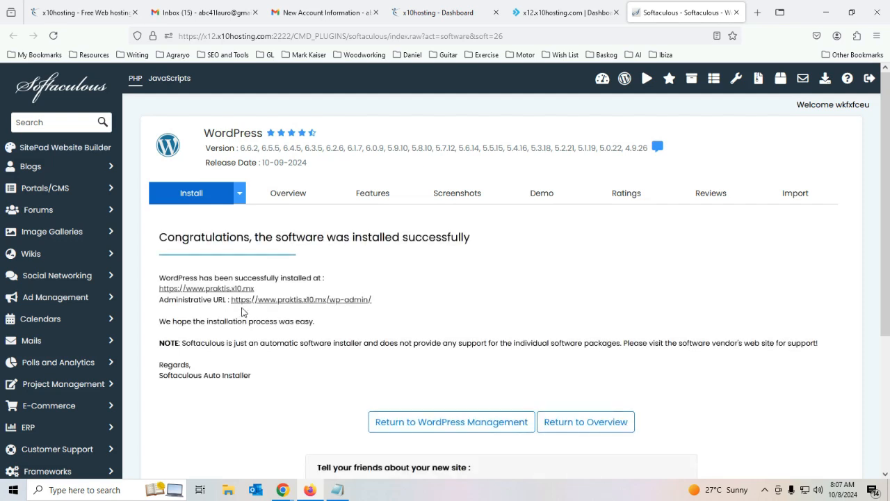
Open the new praktis.x10.mx site, then load its /wp-admin login page.
{"action": "left_click", "coordinate": [209, 288]}
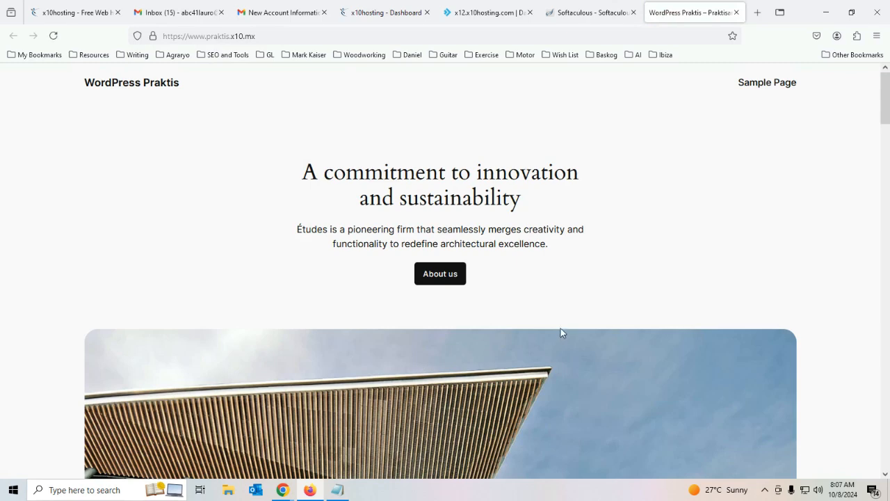
{"action": "scroll", "coordinate": [562, 333], "scroll_direction": "down", "scroll_amount": 3}
{"action": "scroll", "coordinate": [531, 322], "scroll_direction": "up", "scroll_amount": 4}
{"action": "left_click", "coordinate": [280, 35]}
{"action": "left_click", "coordinate": [347, 33]}
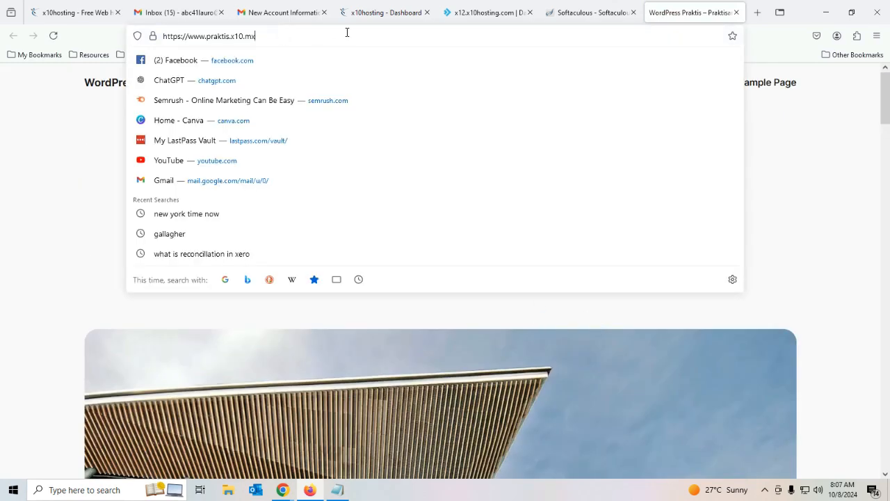
{"action": "type", "text": "/"}
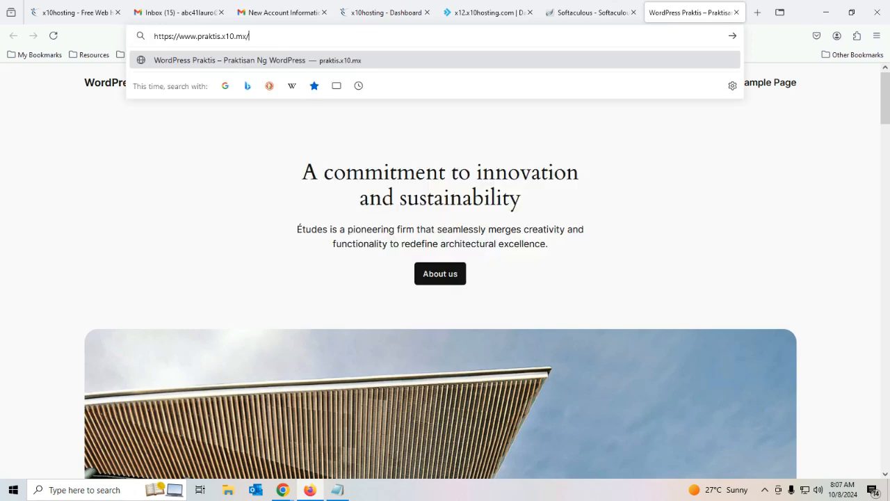
{"action": "type", "text": "wp-admi"}
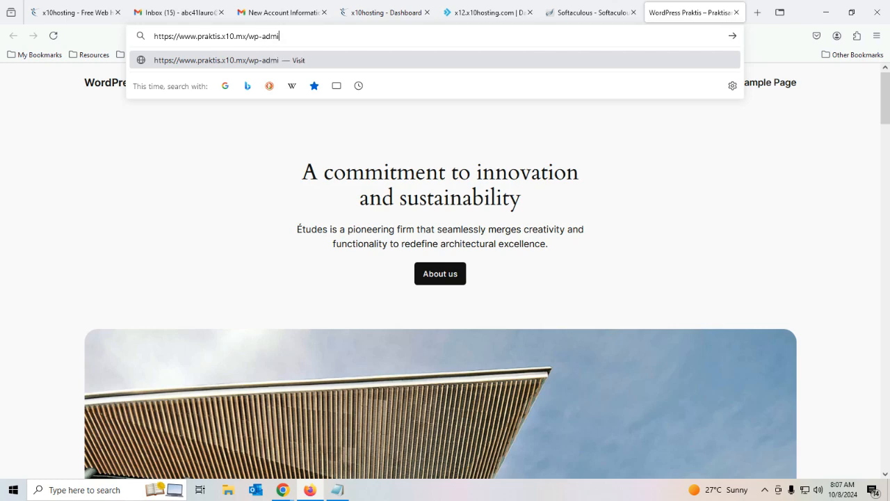
{"action": "type", "text": "n"}
{"action": "key", "text": "Return"}
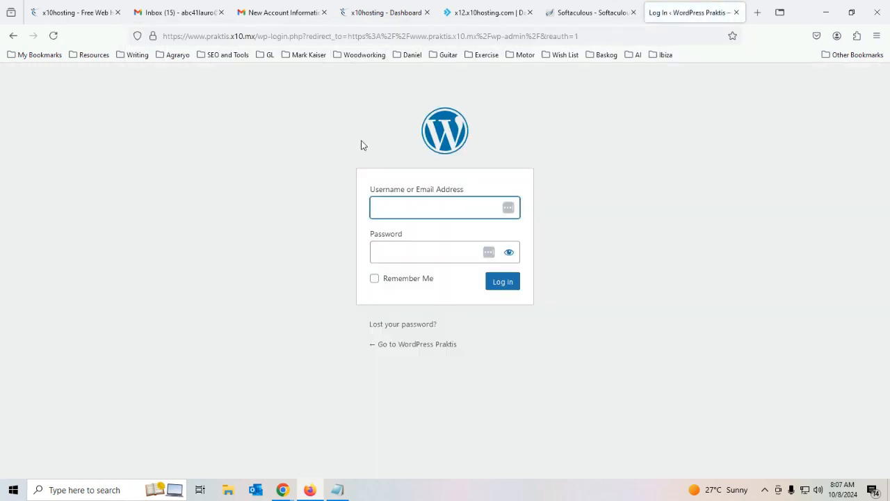
Log in with the admin username and password and Remember Me ticked, declining Firefox's password save.
{"action": "type", "text": "sil"}
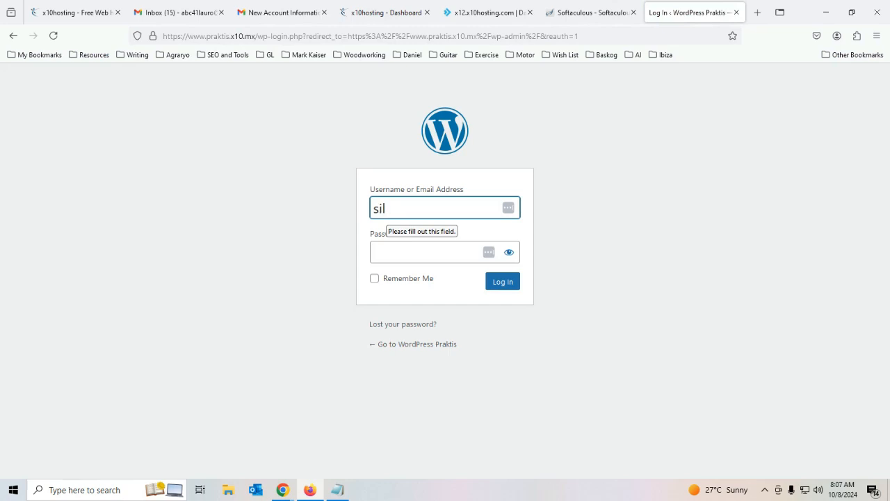
{"action": "type", "text": "veraden"}
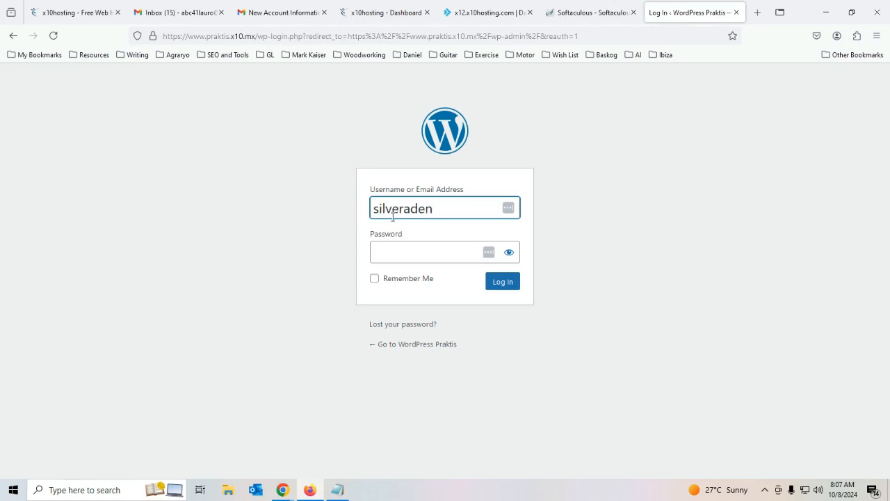
{"action": "left_click", "coordinate": [406, 246]}
{"action": "type", "text": "******"}
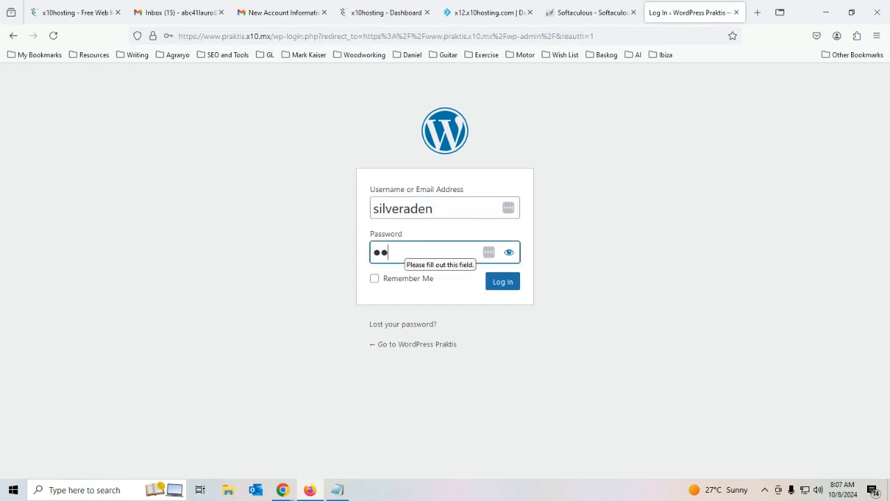
{"action": "type", "text": "*****"}
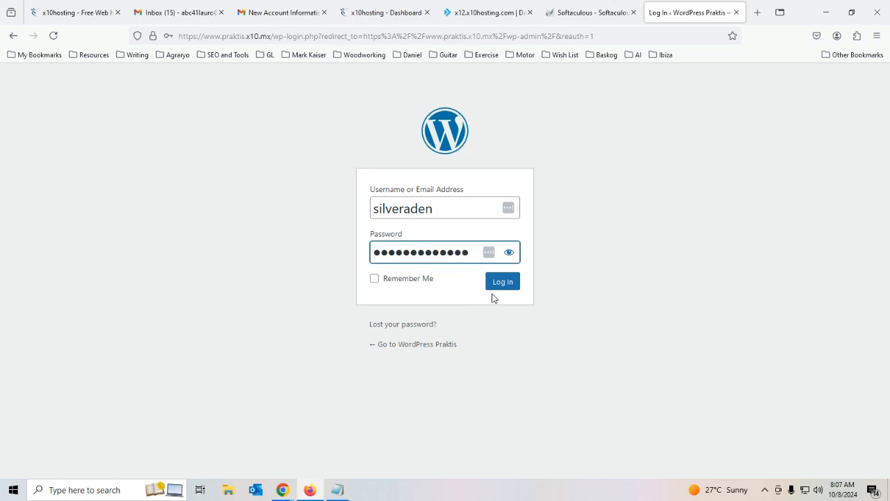
{"action": "left_click", "coordinate": [375, 279]}
{"action": "left_click", "coordinate": [505, 285]}
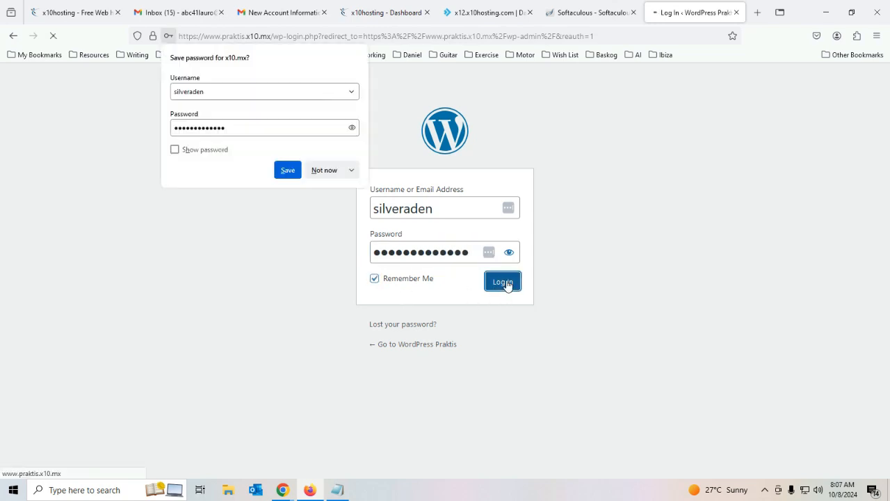
{"action": "left_click", "coordinate": [322, 171]}
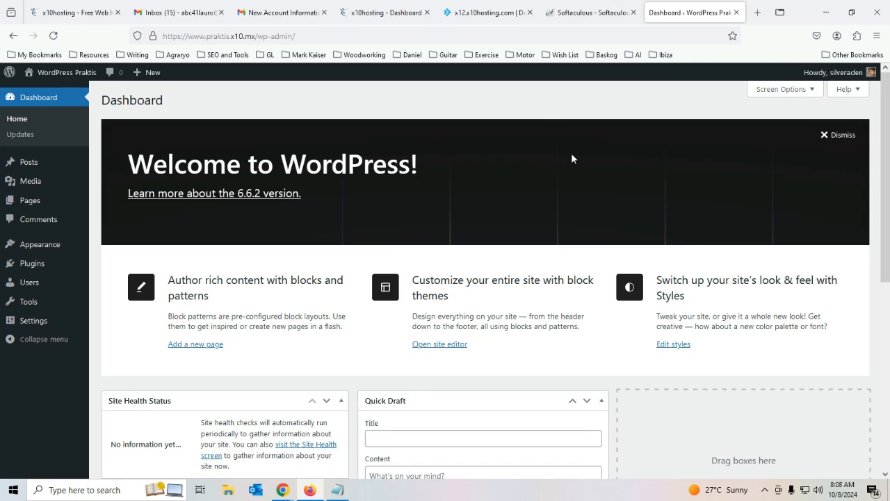
Trim the path from the control panel URL, then go back through Gmail to the x10hosting sign-up tab.
{"action": "left_click", "coordinate": [506, 14]}
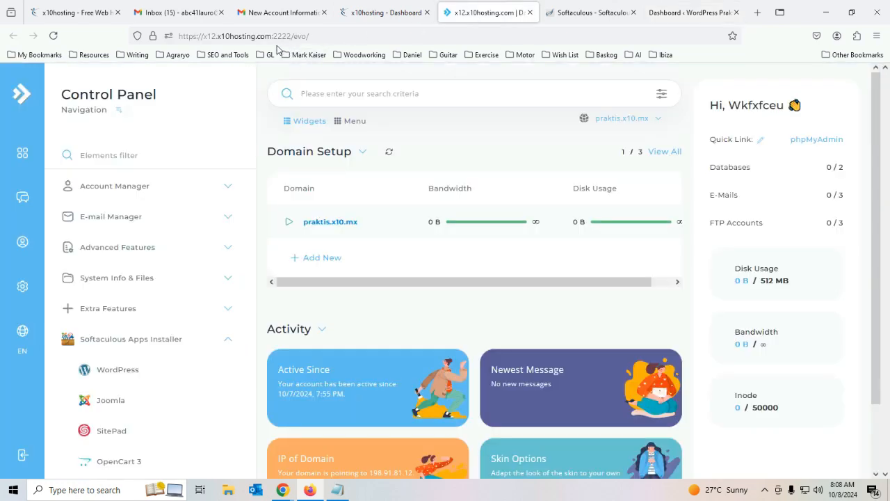
{"action": "left_click_drag", "start_coordinate": [274, 38], "coordinate": [514, 37]}
{"action": "key", "text": "BackSpace"}
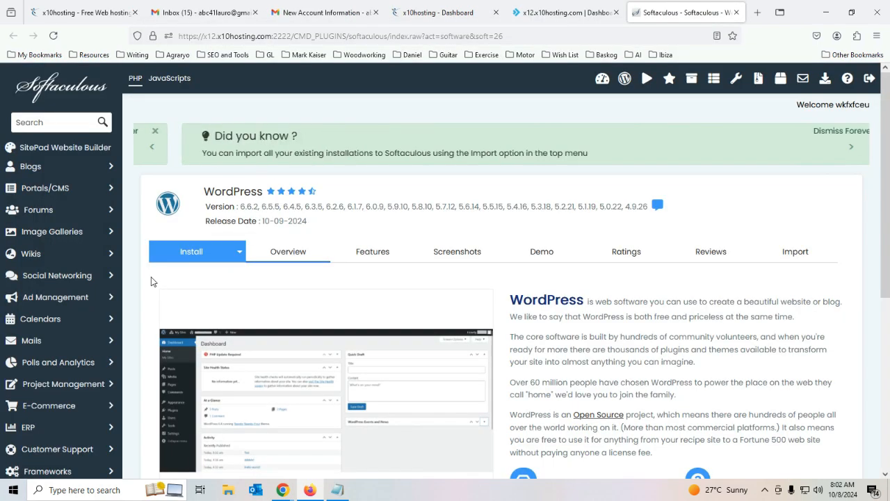
{"action": "left_click", "coordinate": [324, 11]}
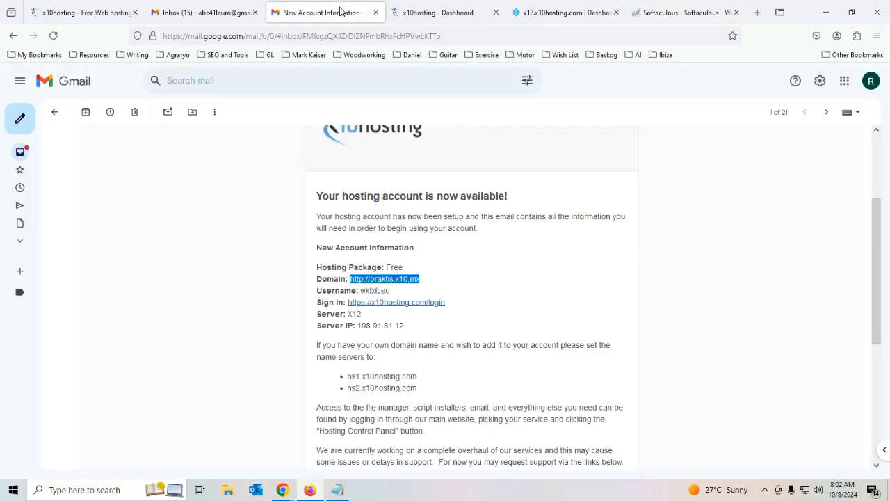
{"action": "left_click", "coordinate": [221, 12]}
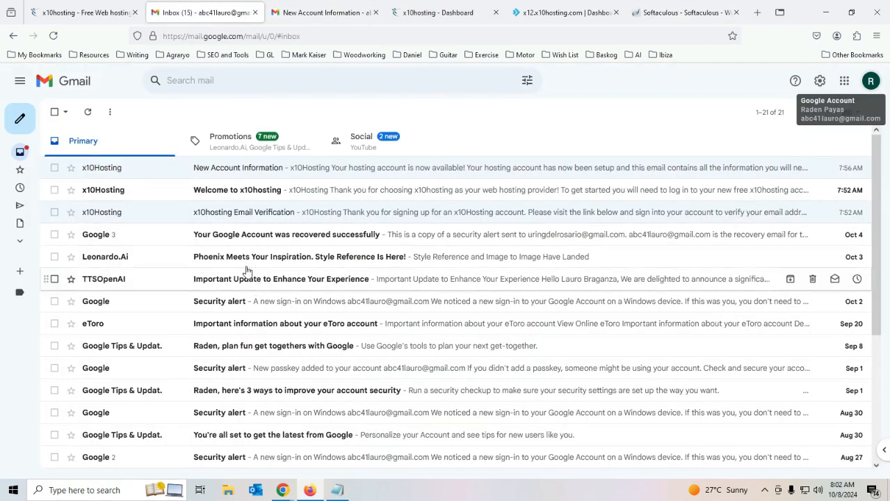
{"action": "left_click", "coordinate": [91, 13]}
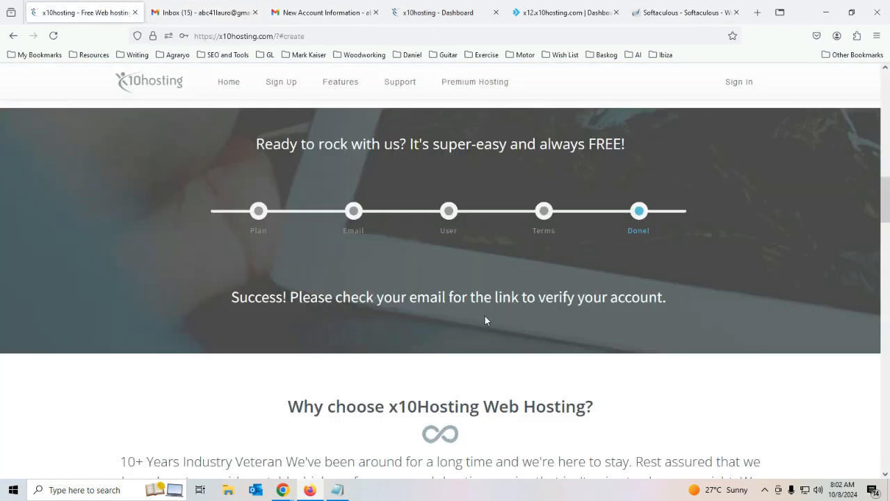